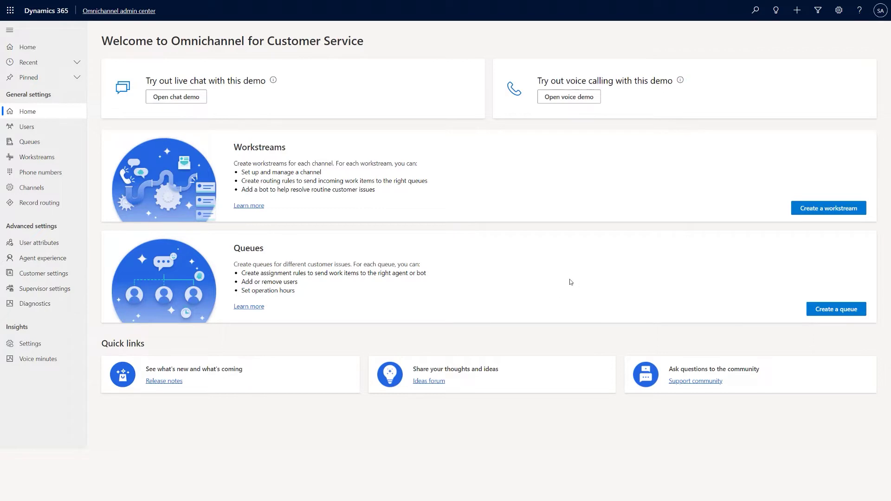
Step: Start a new workstream and name it "Refund Workstream"
click(45, 161)
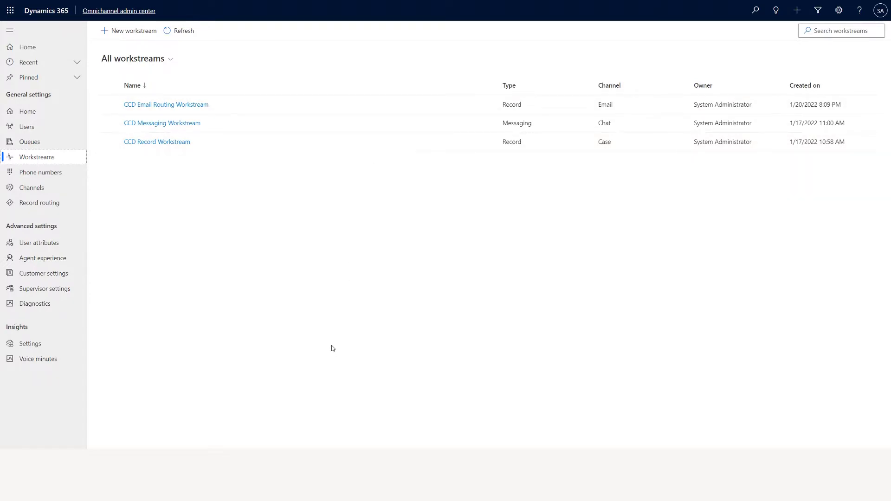
click(138, 37)
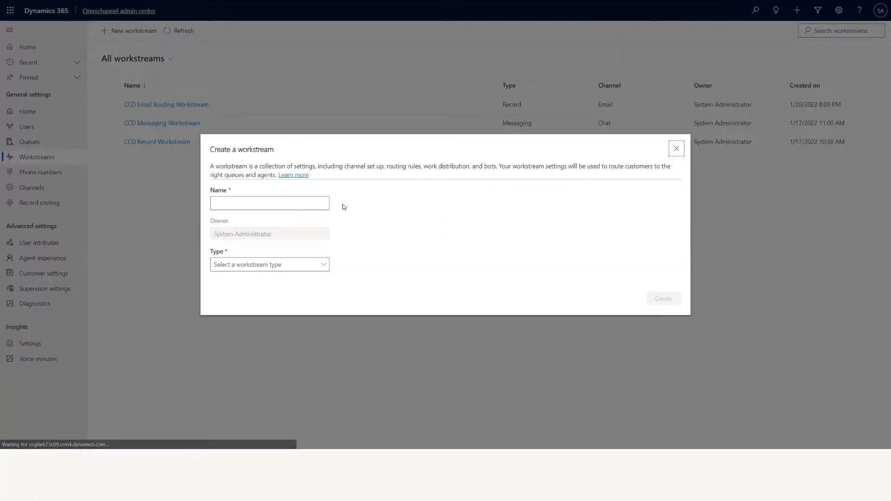
click(300, 205)
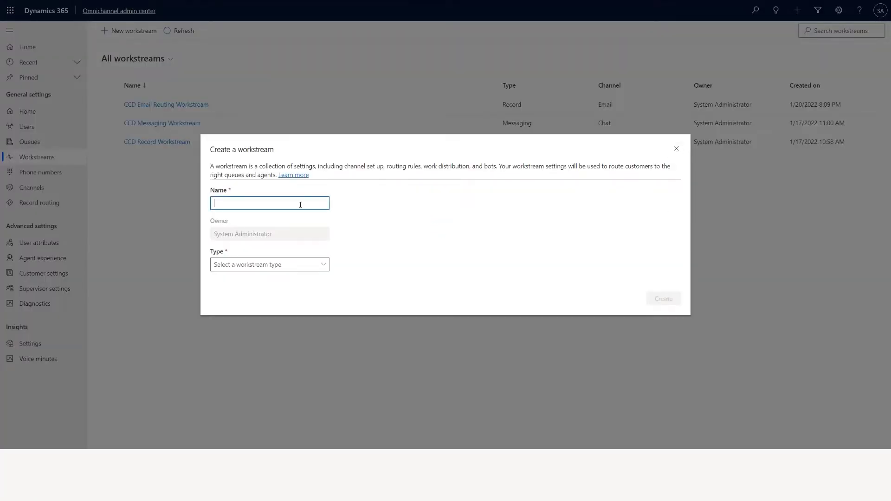
text(Refund Work)
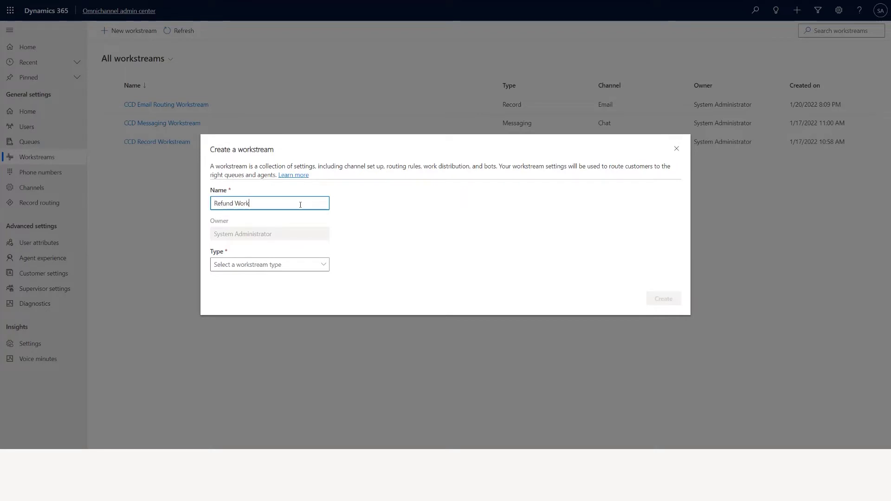
text(stream)
Step: Set the new workstream's type to Messaging and view the channels offered for that type
click(302, 265)
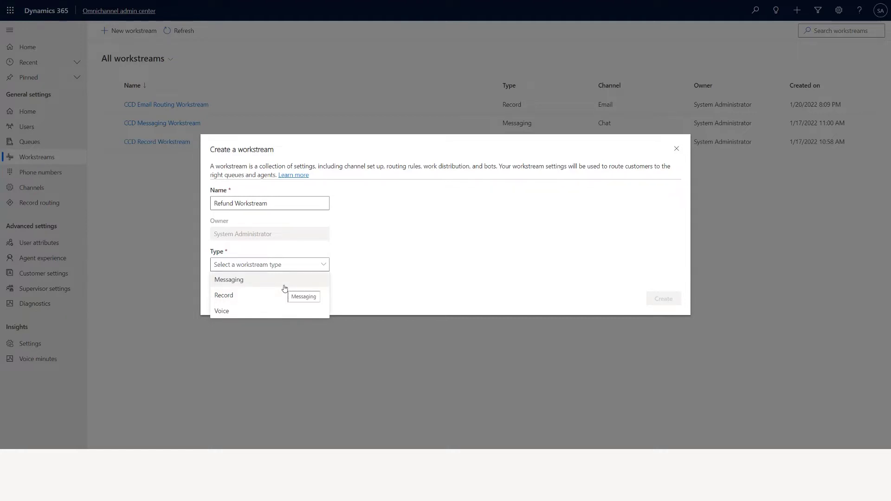
click(285, 287)
click(314, 254)
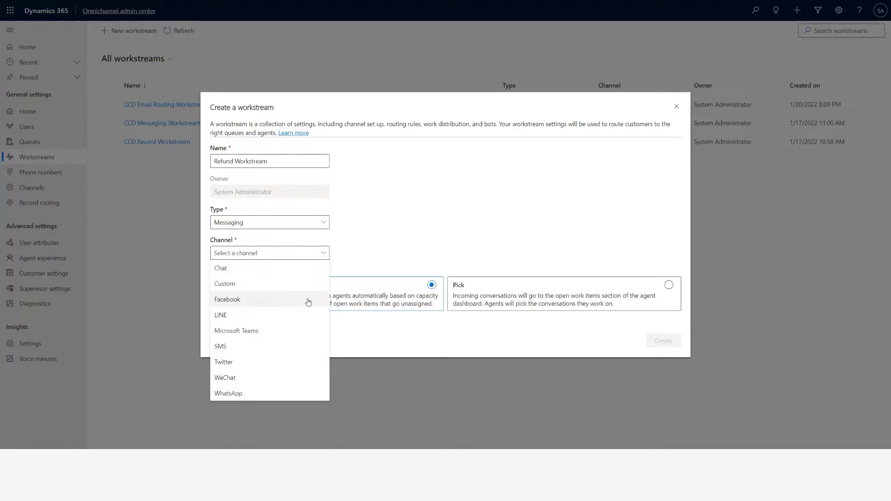
click(353, 232)
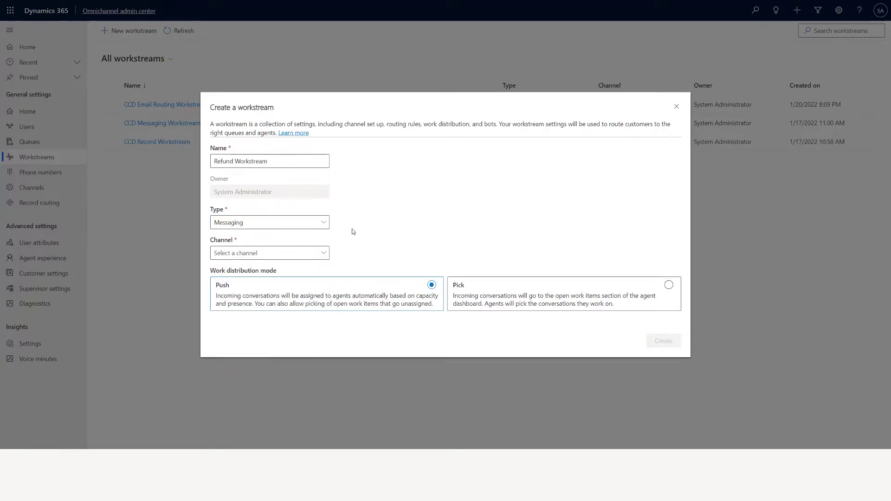
Step: Set the workstream's type to Record with record type Case, and create the workstream
click(318, 225)
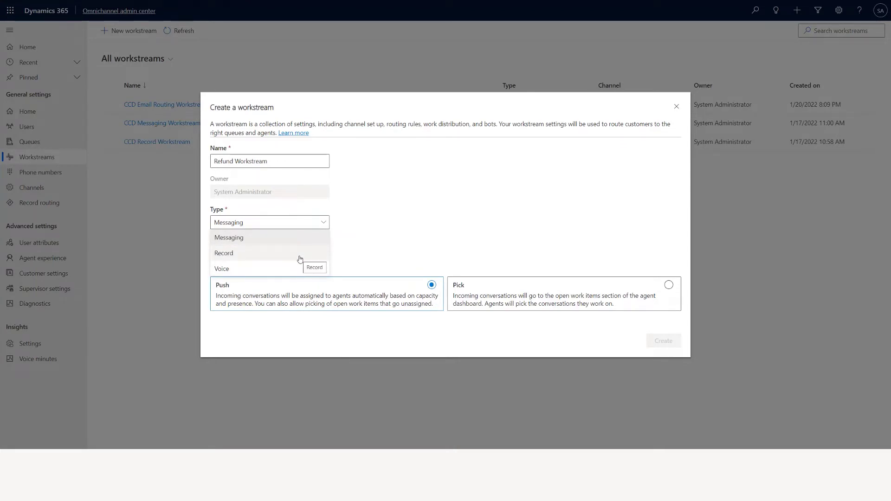
click(300, 259)
click(324, 257)
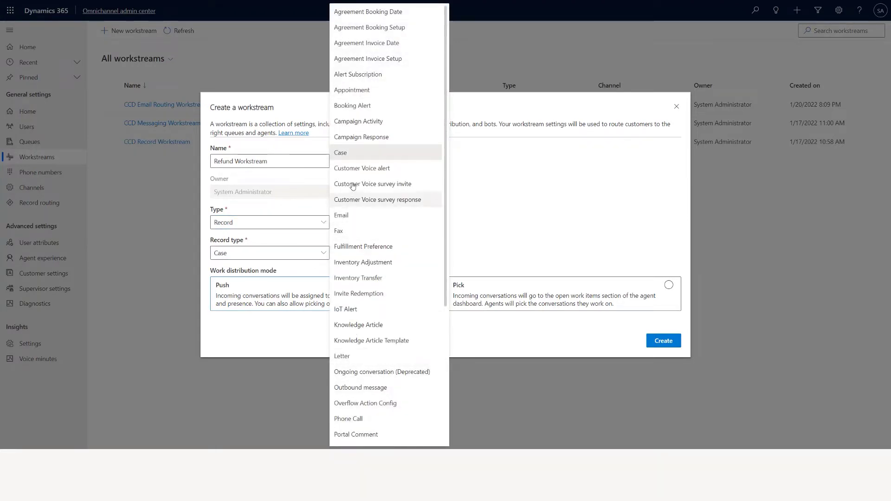
click(348, 158)
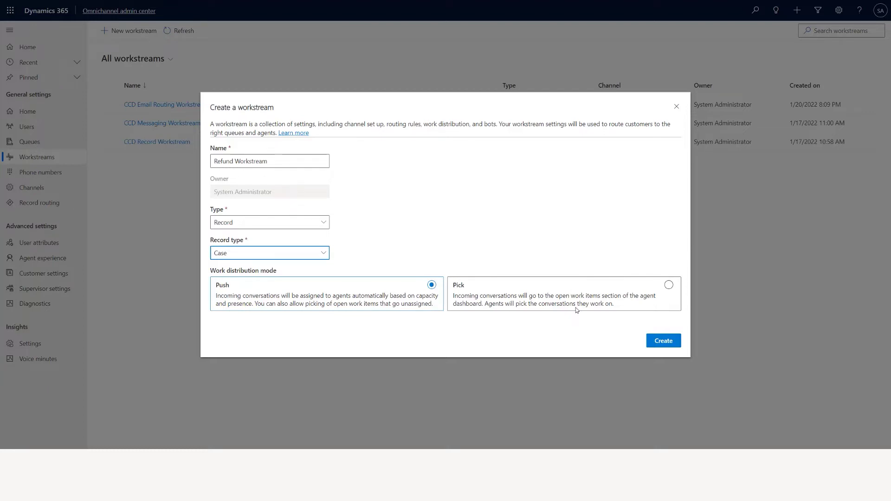
click(670, 341)
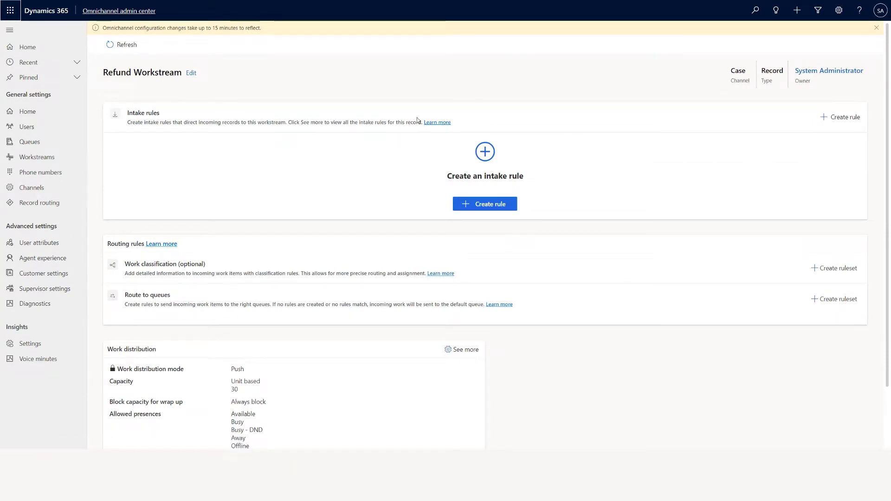
Step: Start a new intake rule in Refund Workstream and name it "Refund Intake rule"
click(502, 209)
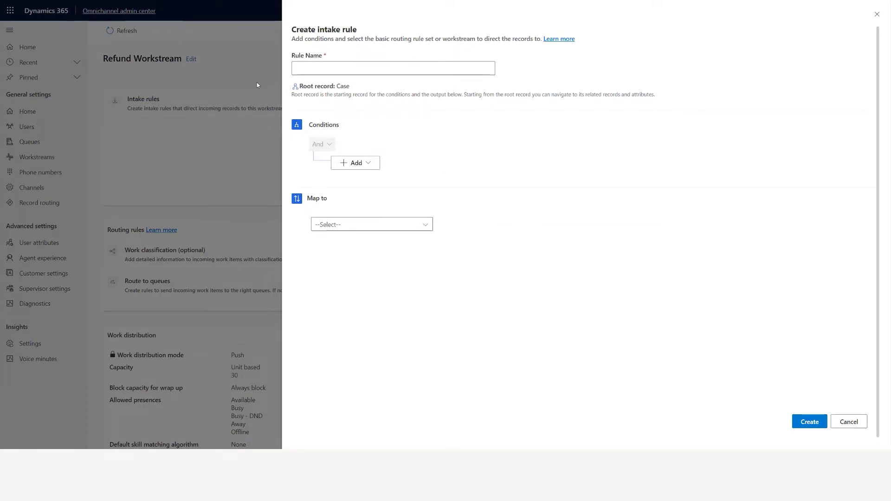
click(334, 72)
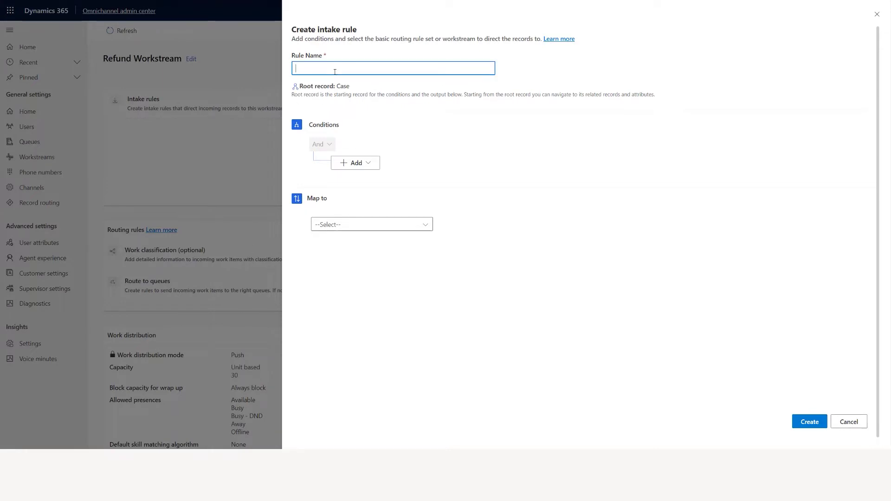
text(Refudn I)
key(BackSpace)
key(BackSpace)
key(BackSpace)
text(nd Intake rule)
Step: Add a condition row to the intake rule requiring that Case Title contains "Refund"
click(367, 166)
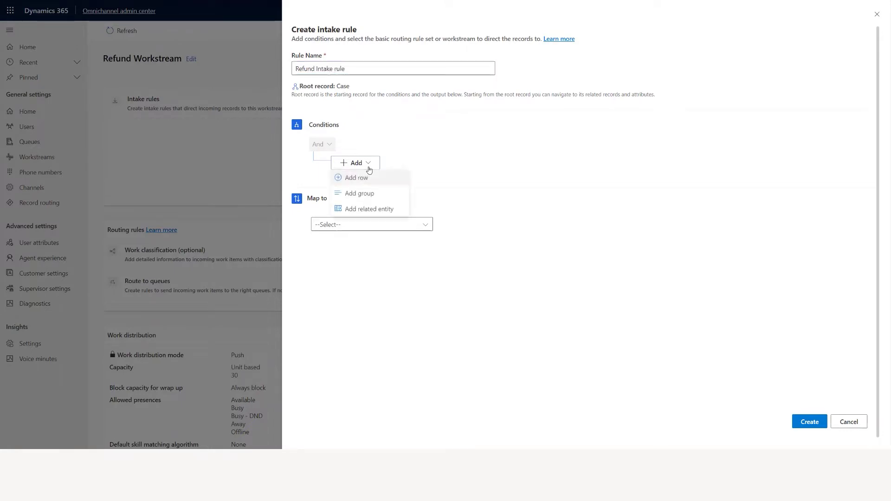
click(374, 184)
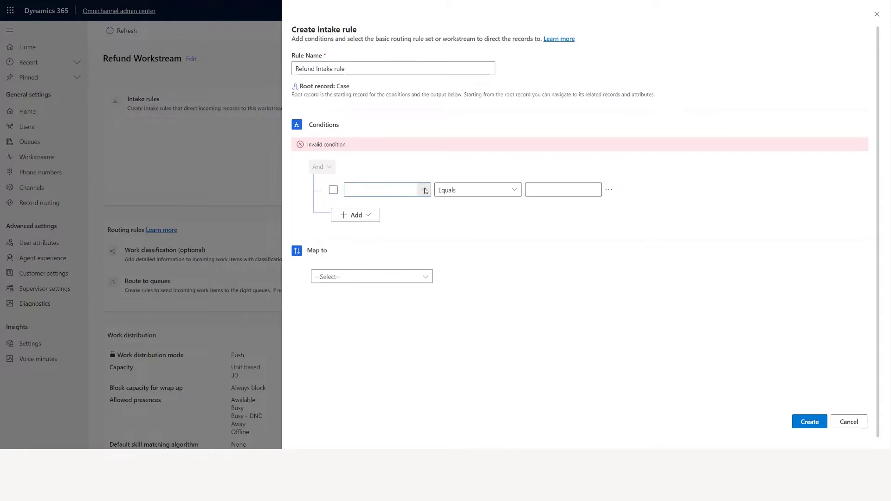
click(424, 189)
click(463, 122)
click(514, 189)
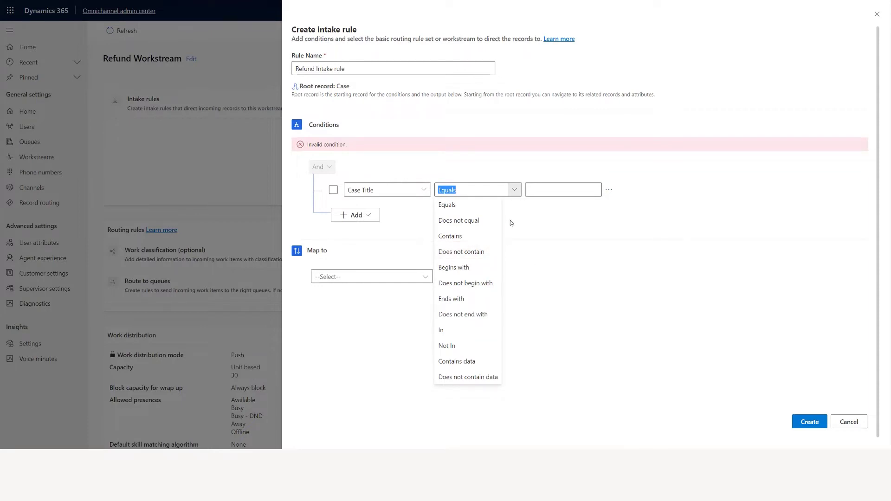
click(491, 237)
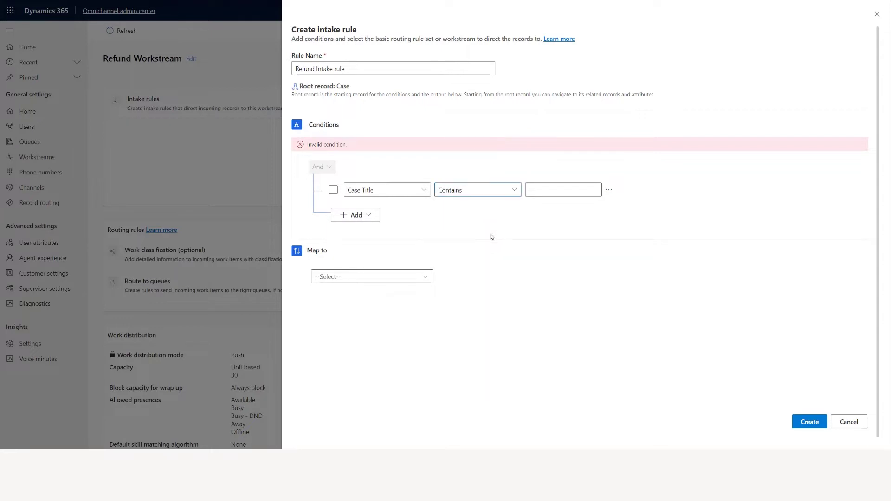
click(559, 191)
text(Refund)
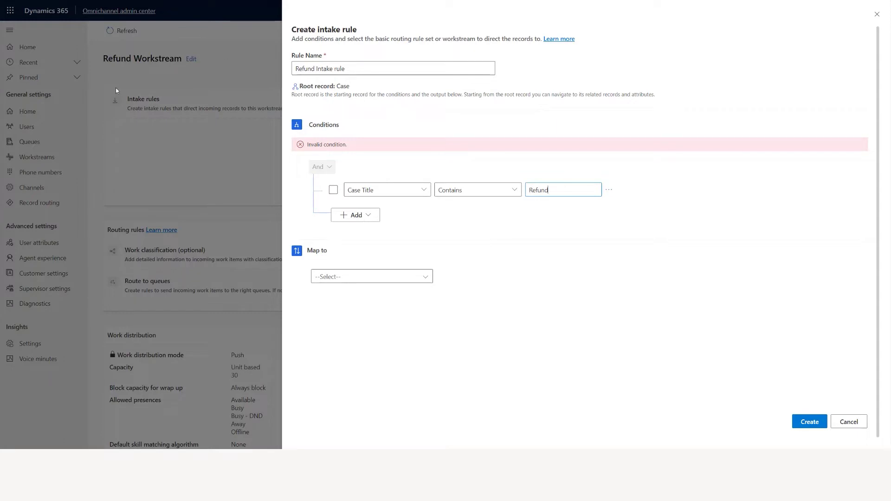
Step: Map the intake rule to the workstream "Refund Workstream" and create the rule
click(432, 282)
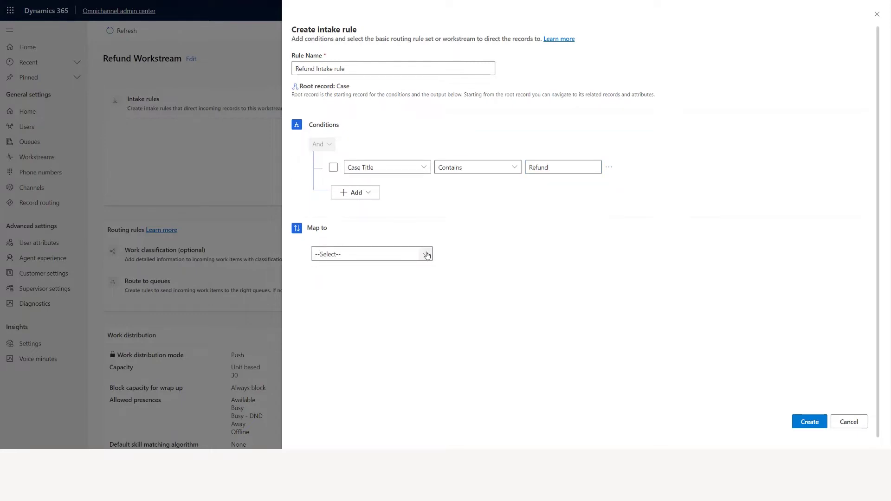
click(425, 255)
click(415, 270)
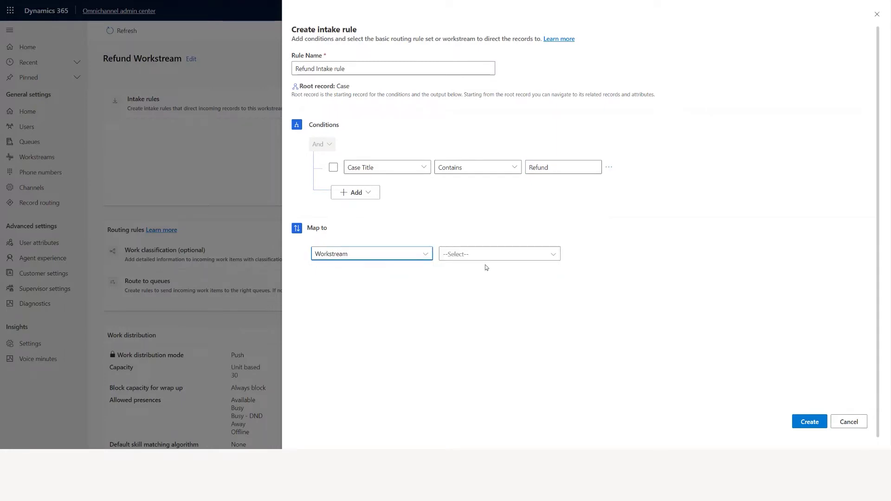
click(553, 258)
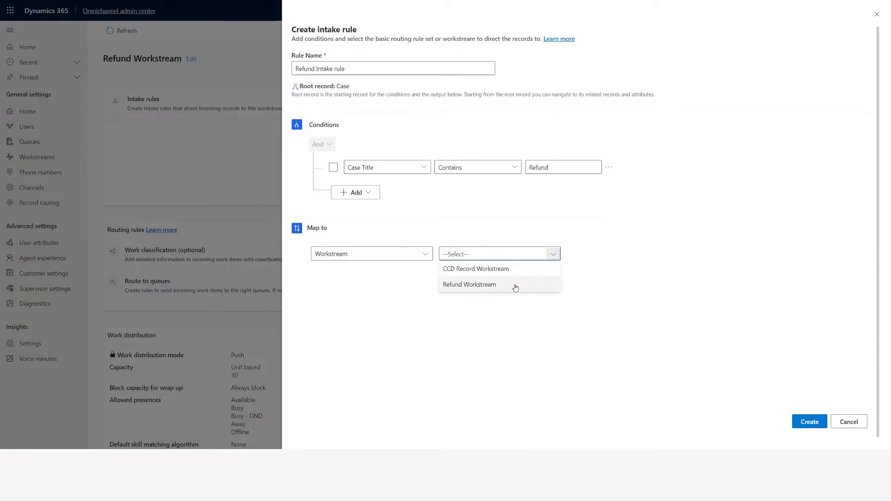
click(515, 286)
click(809, 422)
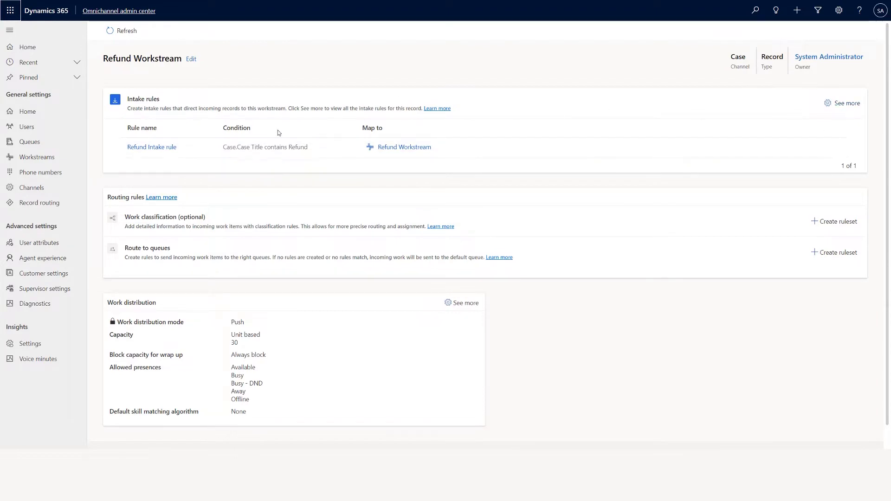
Step: Open the full intake rules decision list and widen the Rule name and Condition columns to read their entries
click(857, 106)
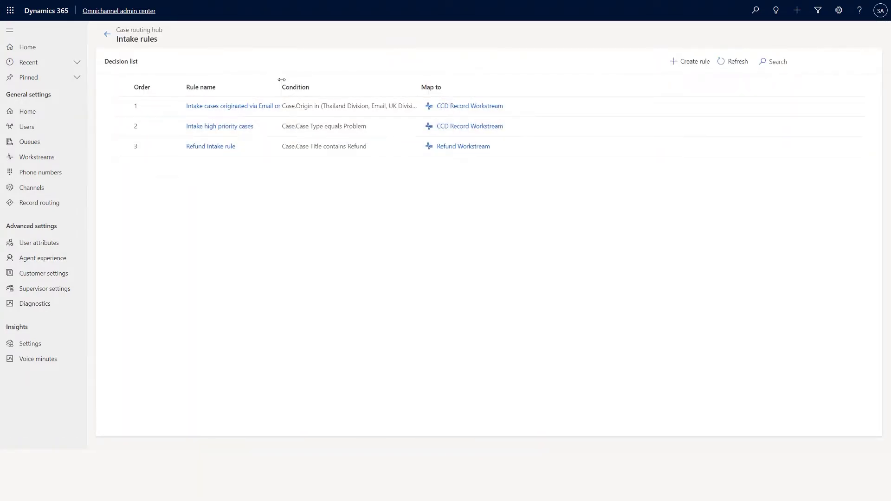
drag(280, 80, 391, 80)
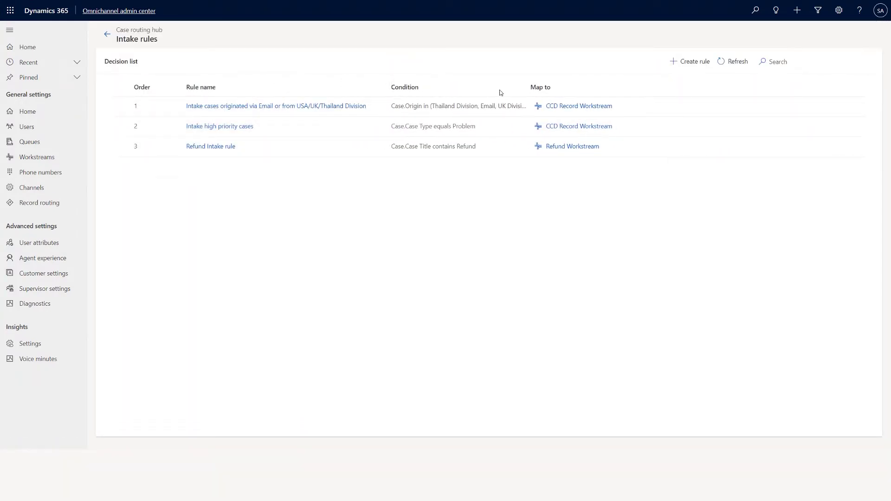
drag(531, 87, 608, 87)
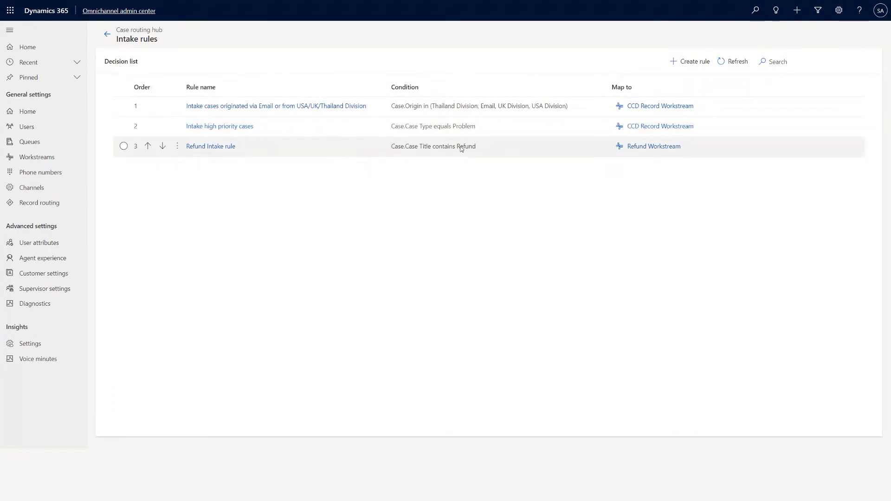
Step: Review the conditions and workstream mapping options of the Email or USA/UK/Thailand Division intake rule, and close it without saving
click(234, 107)
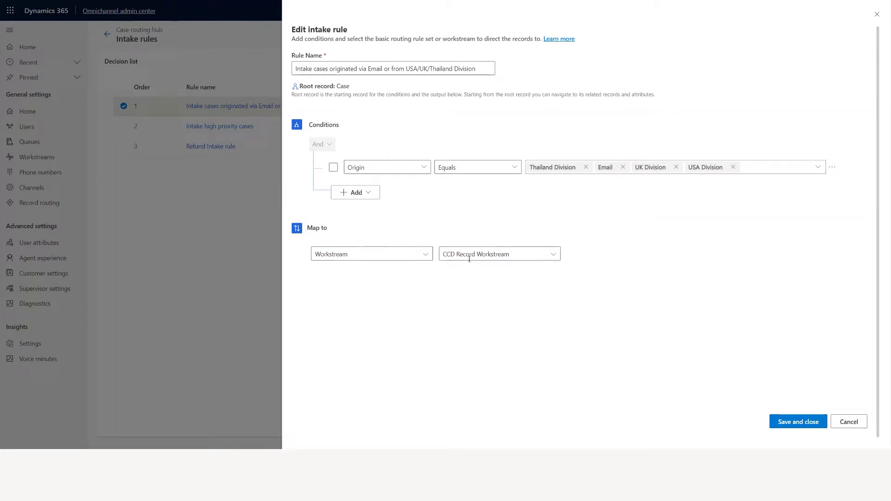
click(553, 259)
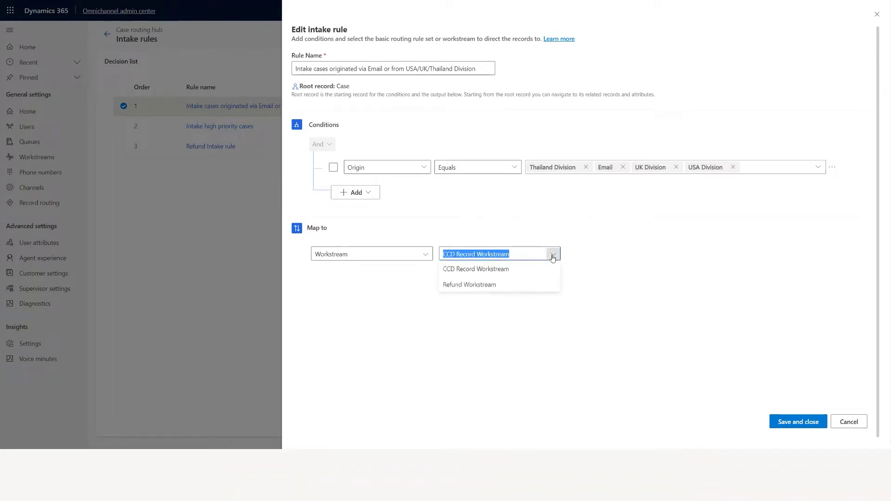
click(502, 271)
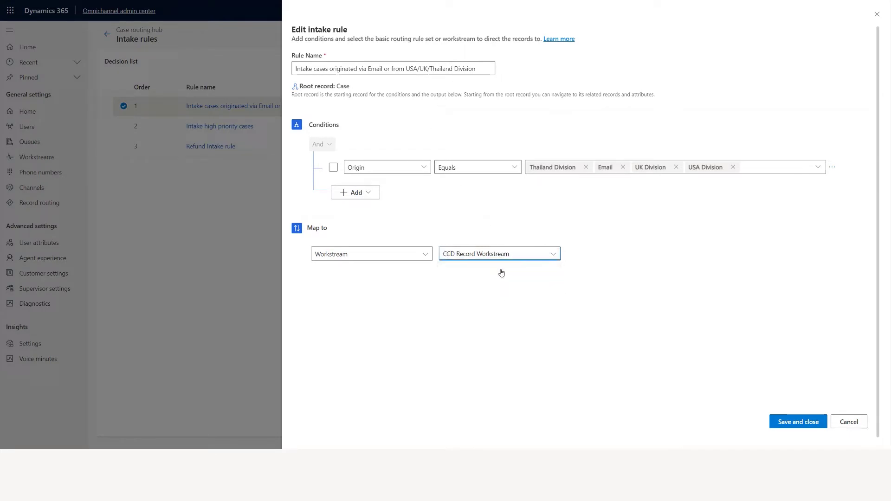
click(855, 425)
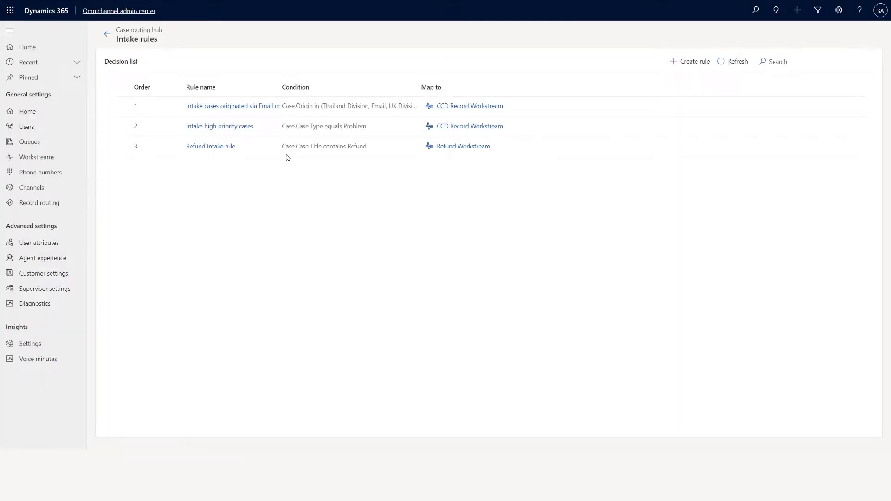
Step: Widen the Rule name column and review the "Intake high priority cases" rule, closing it without saving
drag(280, 87, 396, 84)
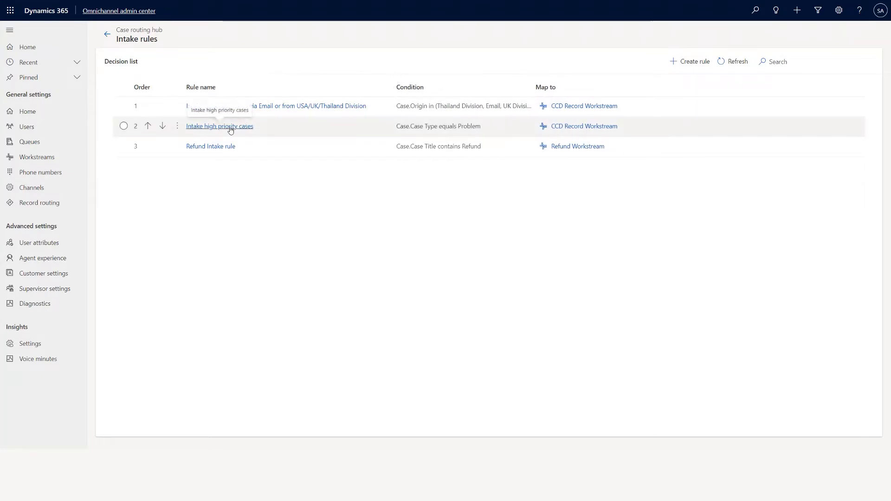
click(231, 130)
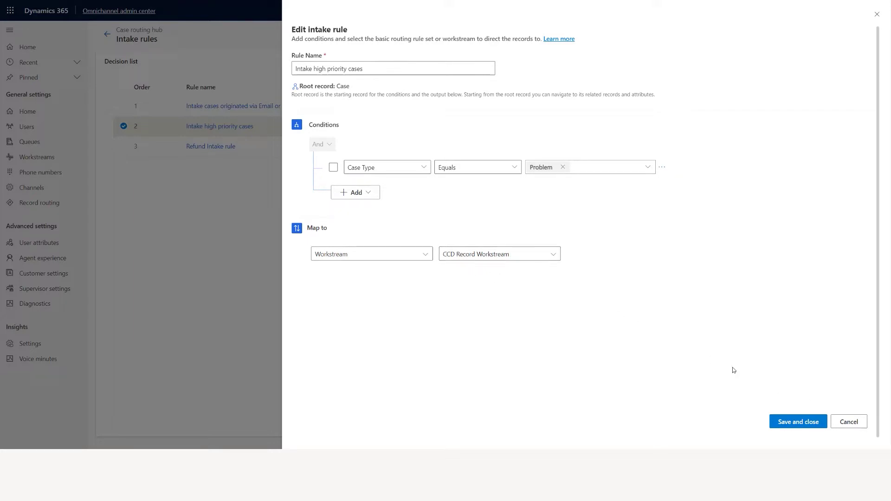
click(849, 421)
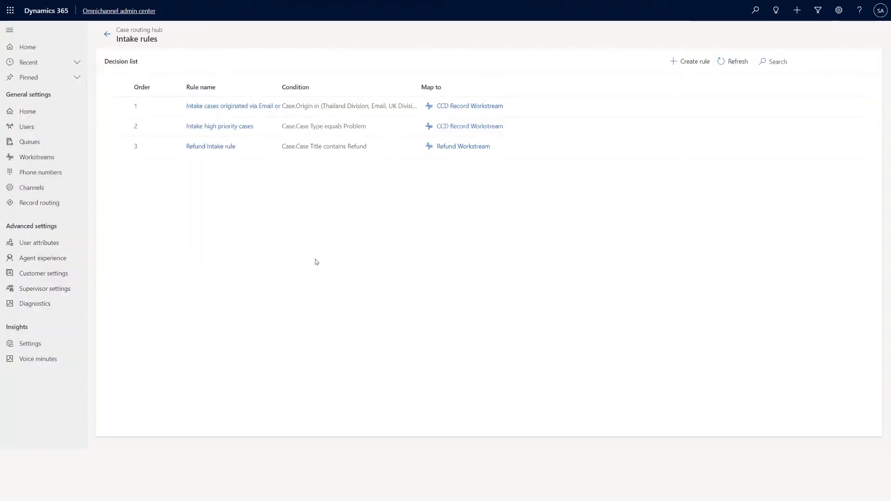
Step: Copy the "Refund Intake rule" in the decision list
mouse_move(311, 155)
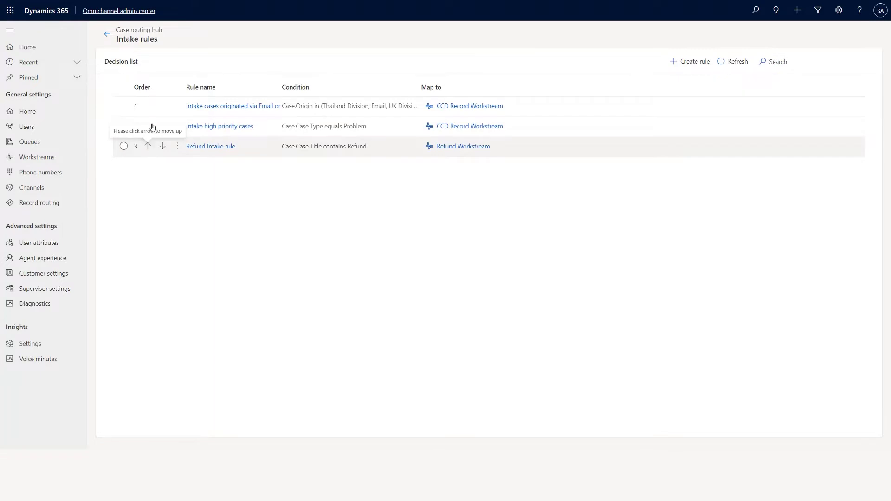
click(178, 146)
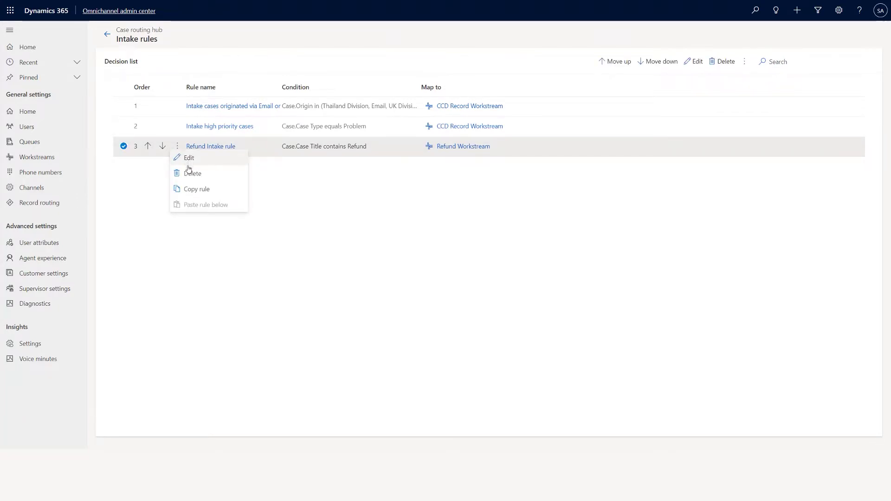
click(191, 188)
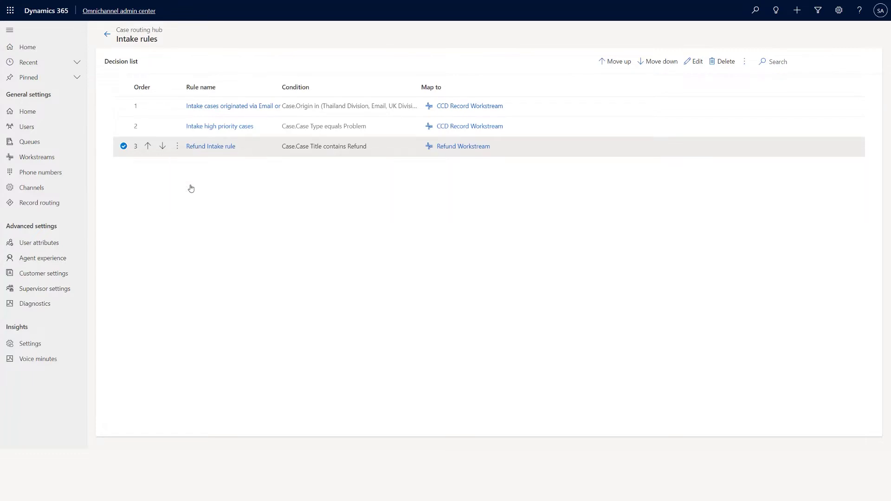
Step: Paste the copied rule below the "Refund Intake rule" in the decision list
click(177, 146)
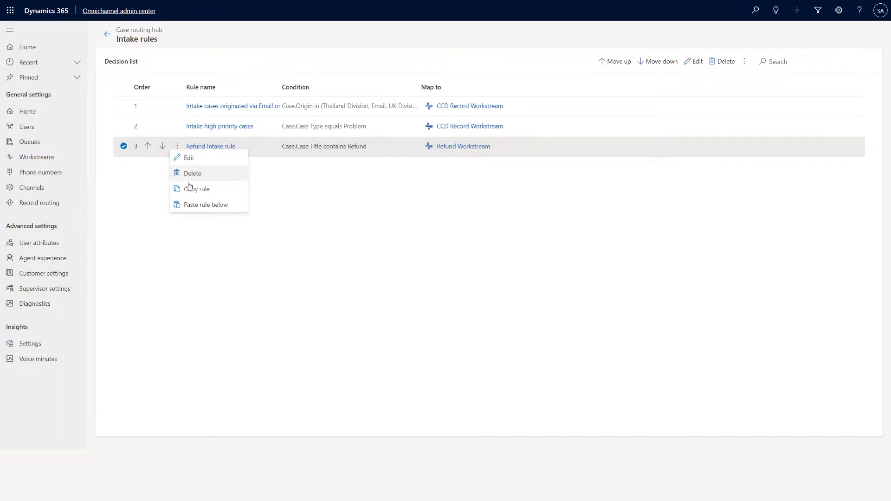
click(193, 203)
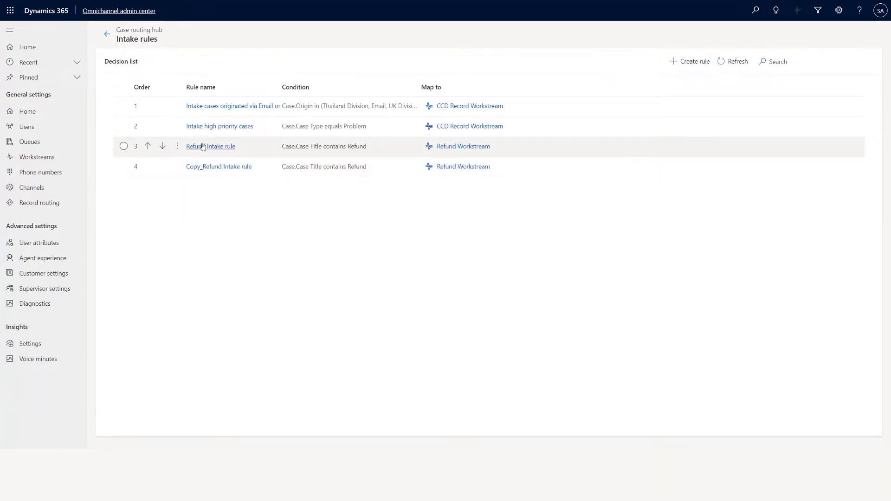
drag(207, 166, 367, 167)
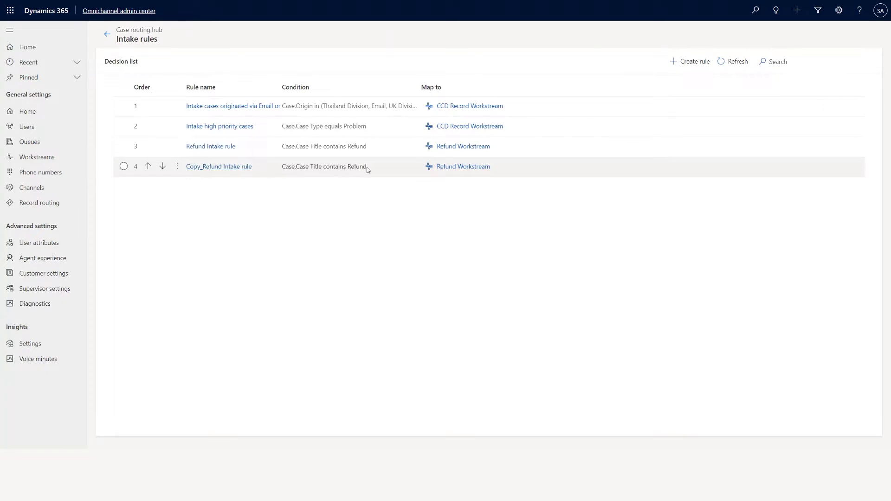
Step: Delete the "Copy_Refund Intake rule" from the decision list and widen the Rule name column
click(124, 166)
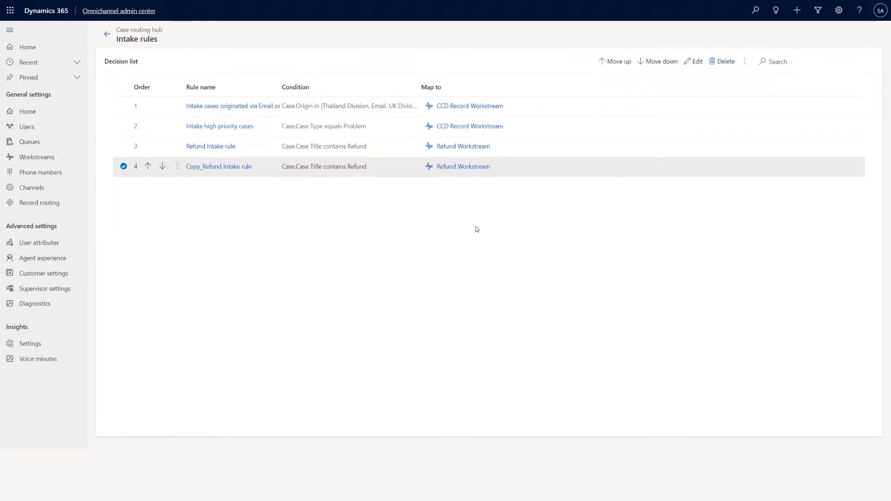
click(723, 64)
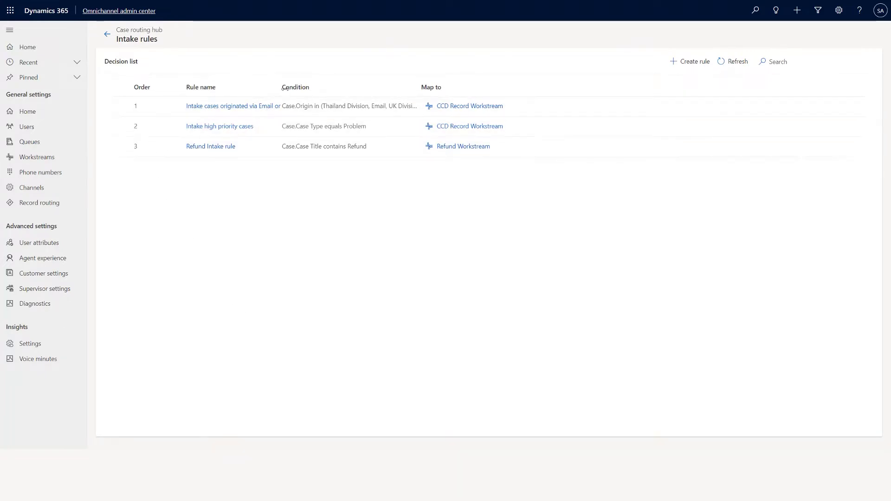
drag(284, 87, 382, 93)
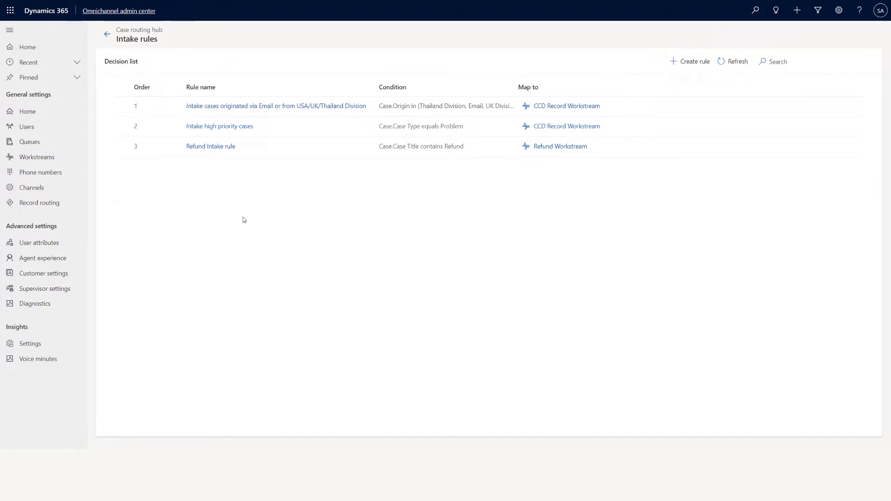
Step: Go to the Case routing hub through record routing and open its full intake rules decision list
click(39, 202)
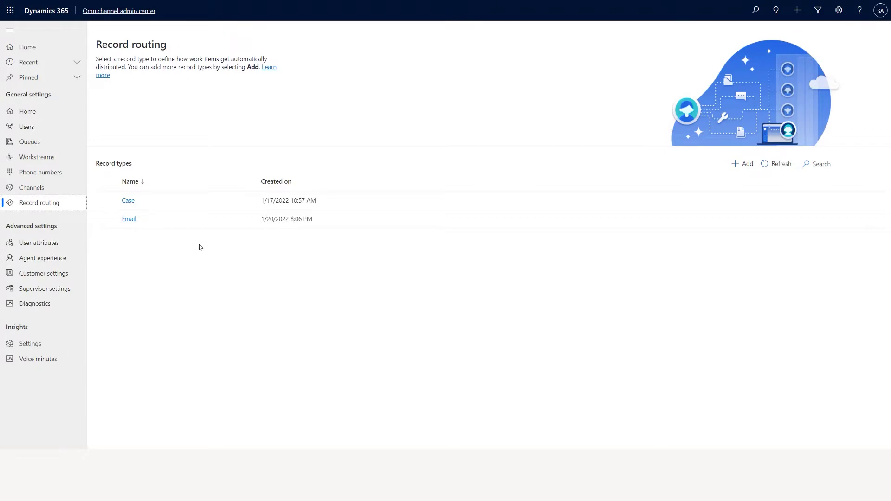
click(127, 201)
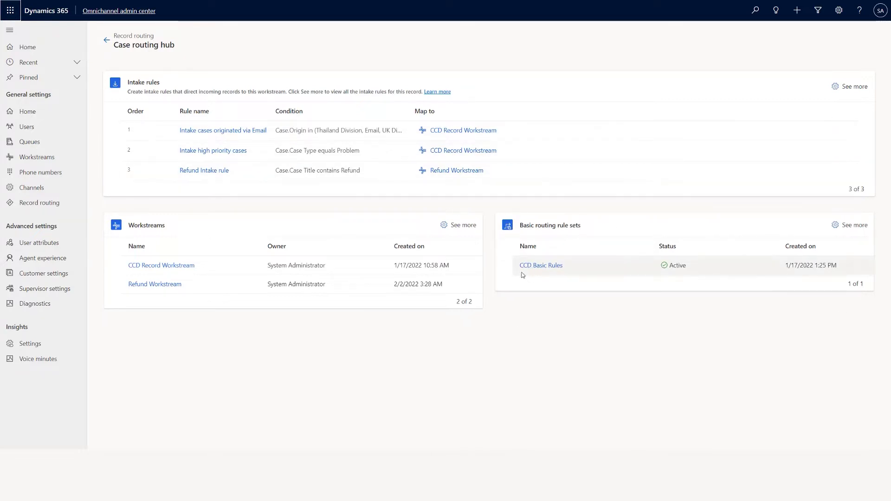
click(547, 264)
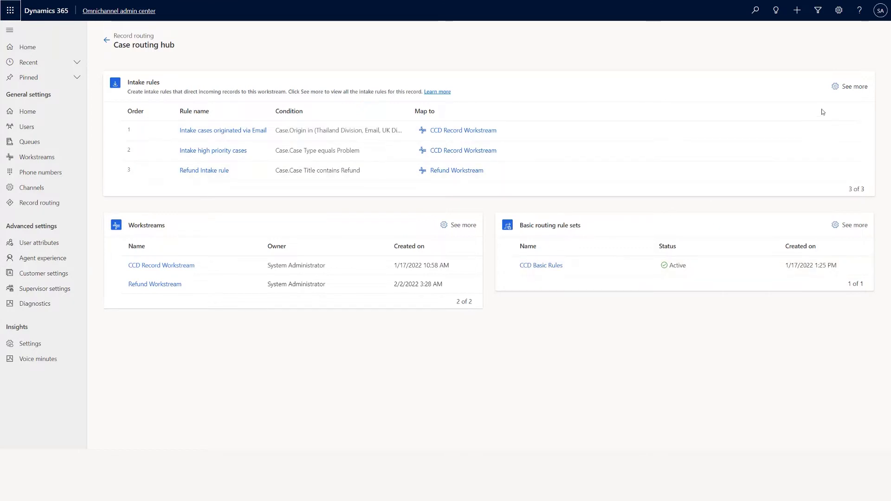
click(855, 90)
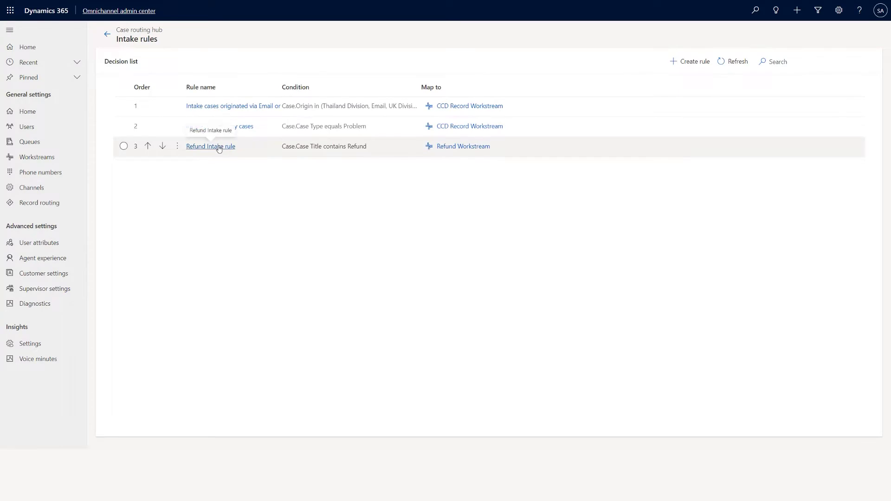
Step: Map the "Refund Intake rule" to the basic routing rule set "CCD Basic Rules" and save it
click(220, 148)
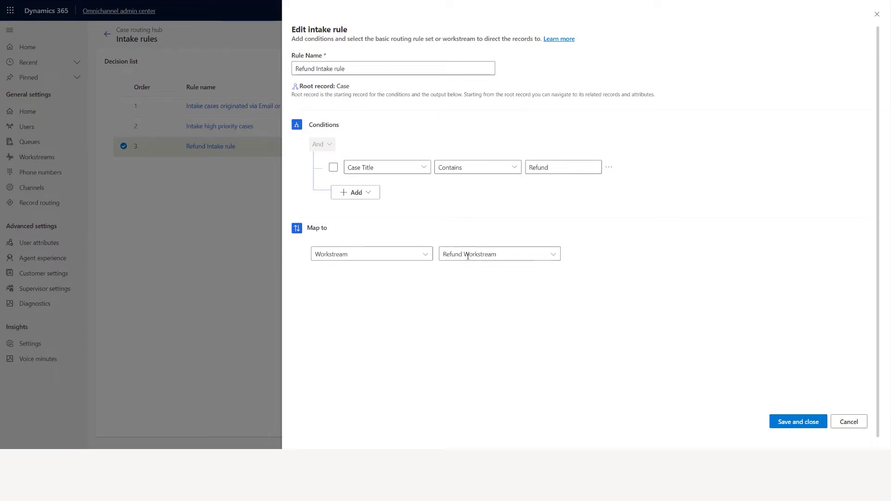
click(420, 256)
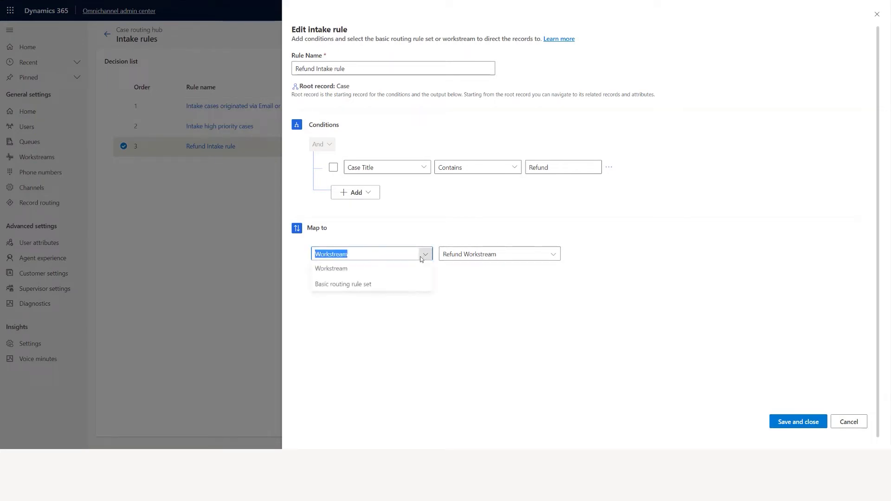
click(404, 283)
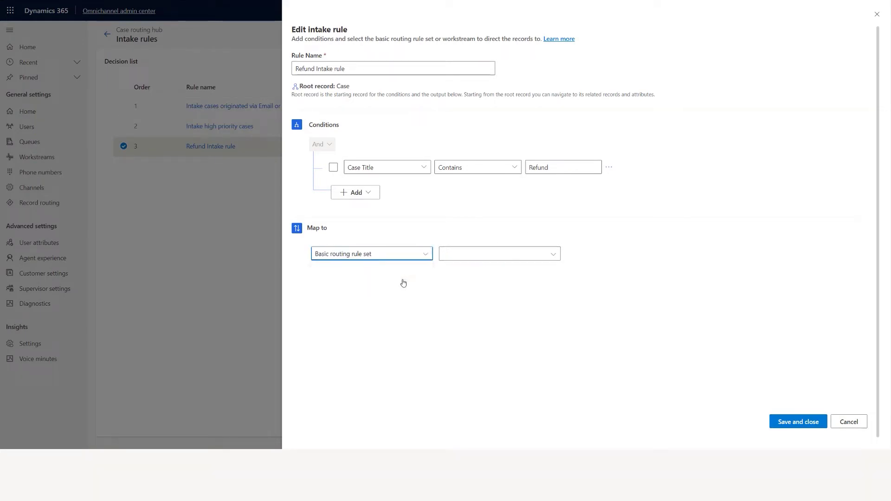
click(553, 254)
click(531, 274)
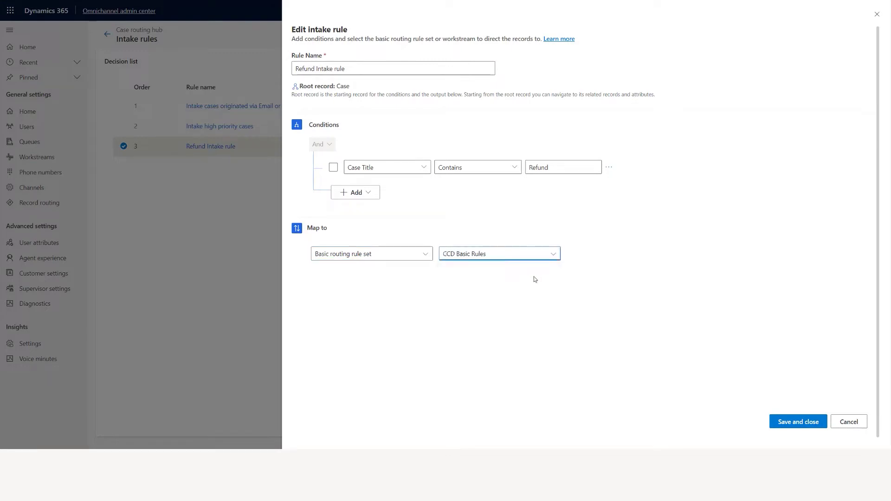
click(795, 422)
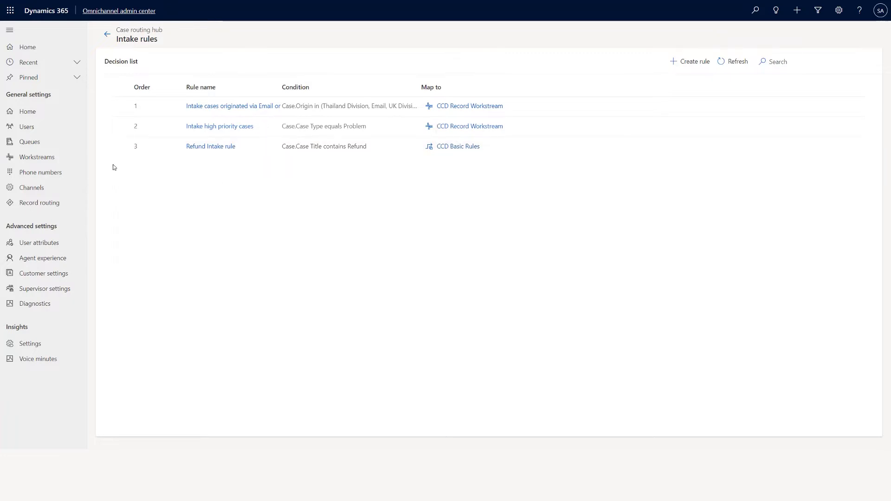
Step: Open the CCD Record Workstream, review its routing rules, and open the full list of work classification rulesets
click(68, 159)
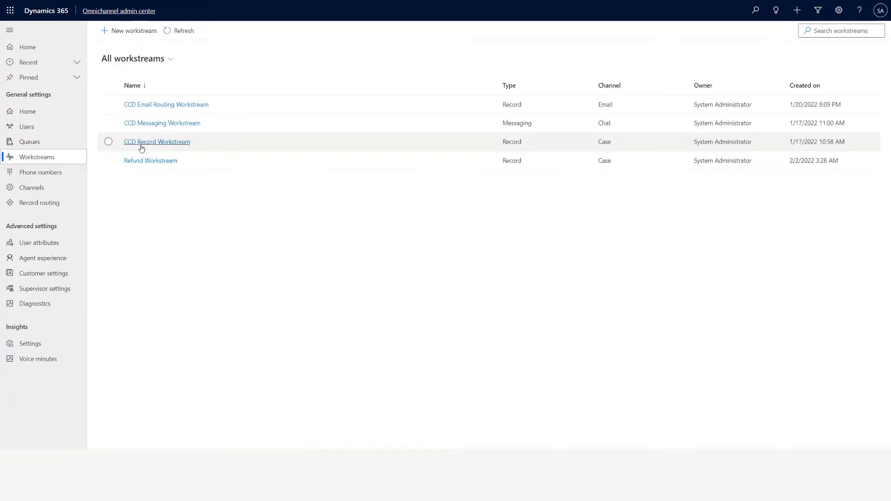
click(171, 142)
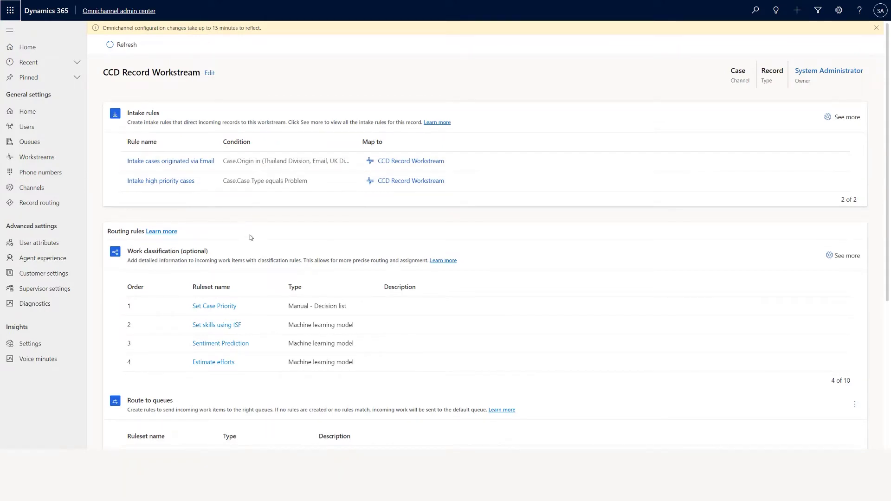
scroll(441, 238, down, 1)
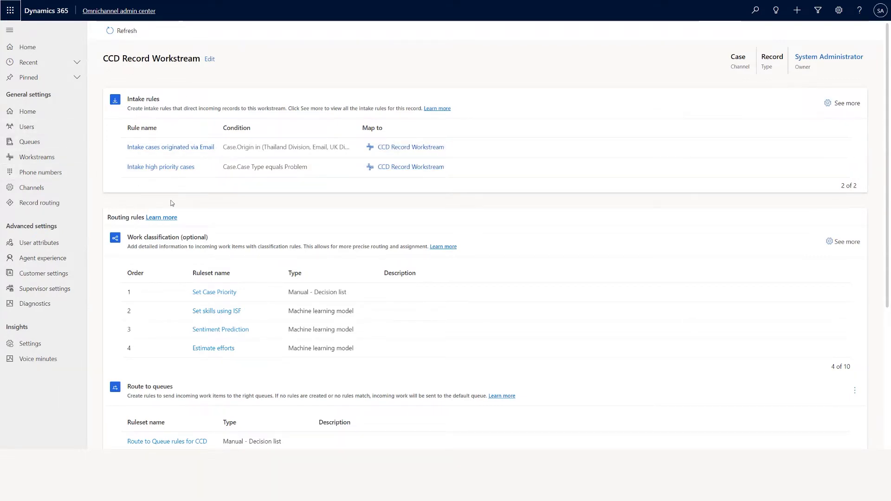
scroll(309, 241, down, 2)
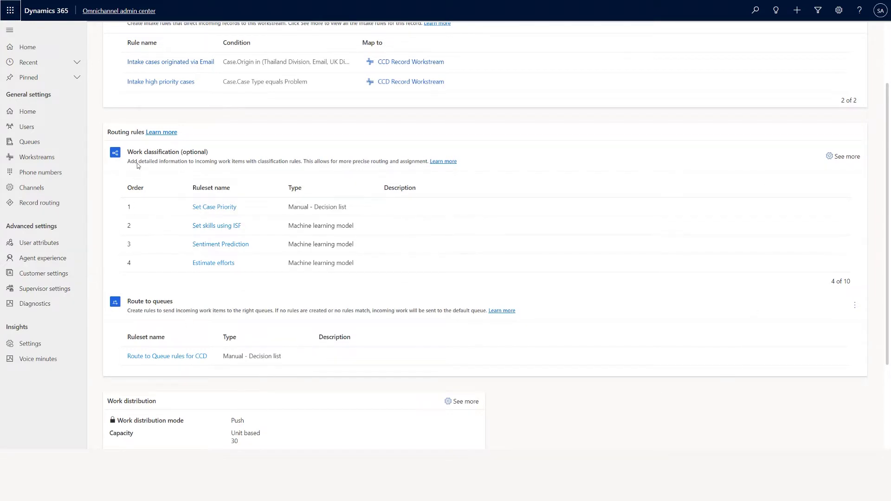
click(841, 158)
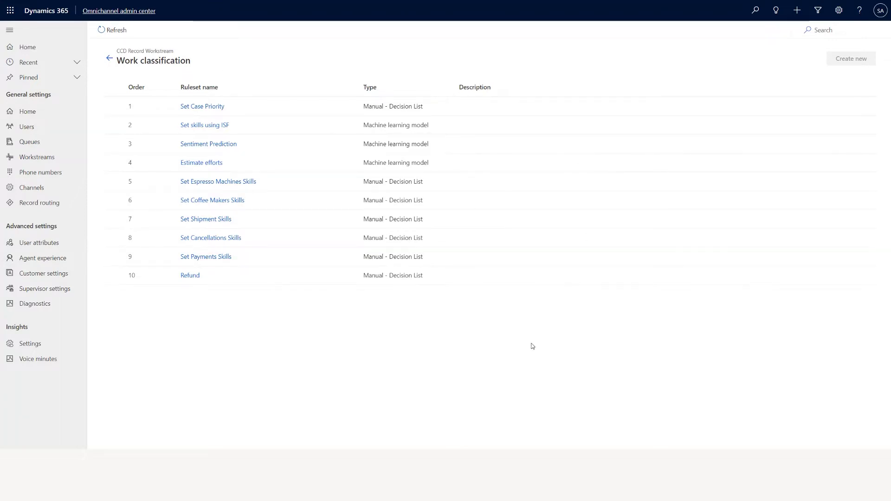
Step: Review the Set Case Priority ruleset and its "Set High Priority Rule" without saving, and return to the work classification list
click(207, 107)
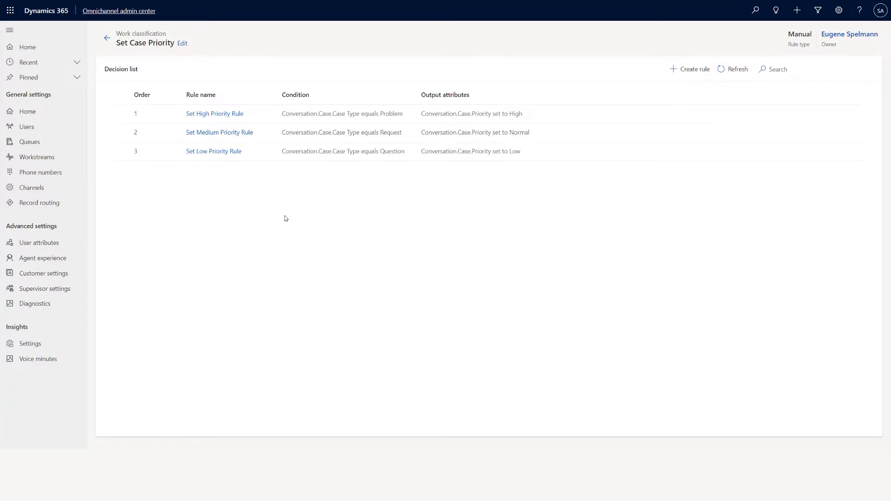
click(107, 38)
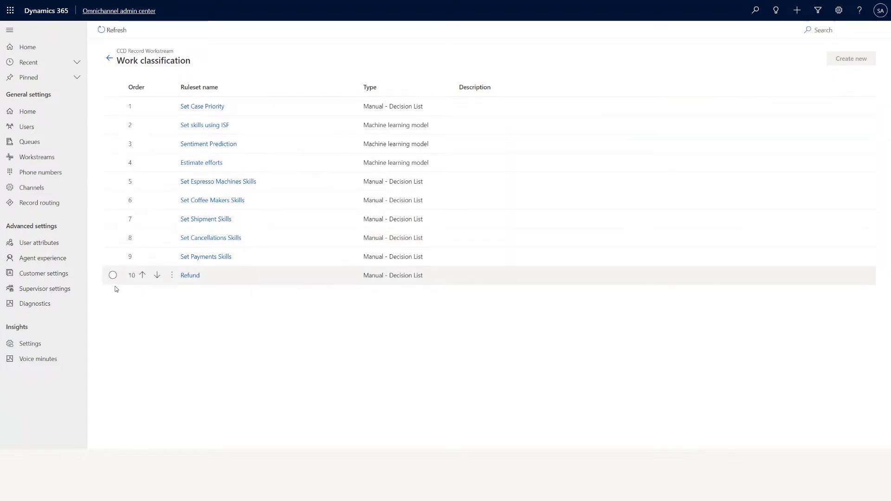
click(195, 109)
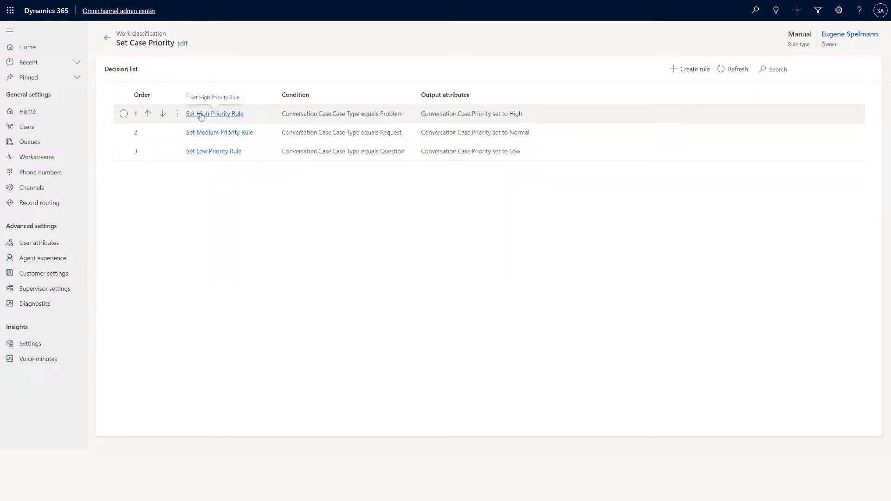
click(217, 114)
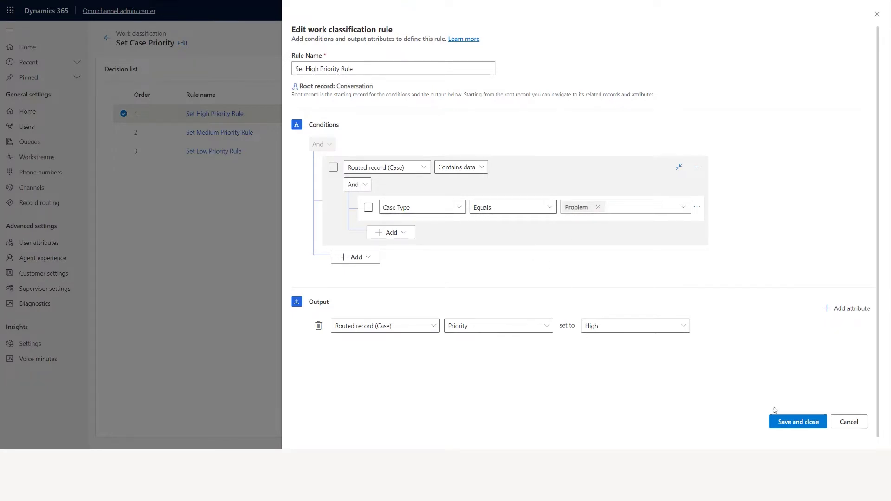
click(849, 422)
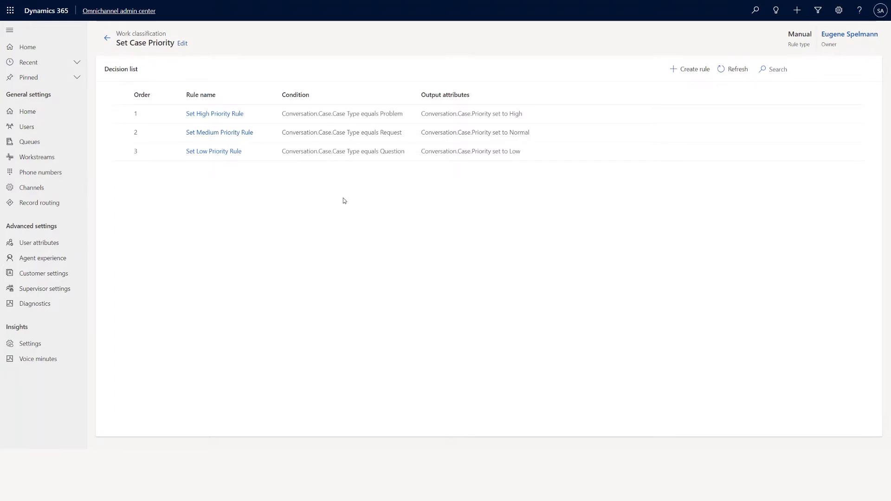
click(107, 39)
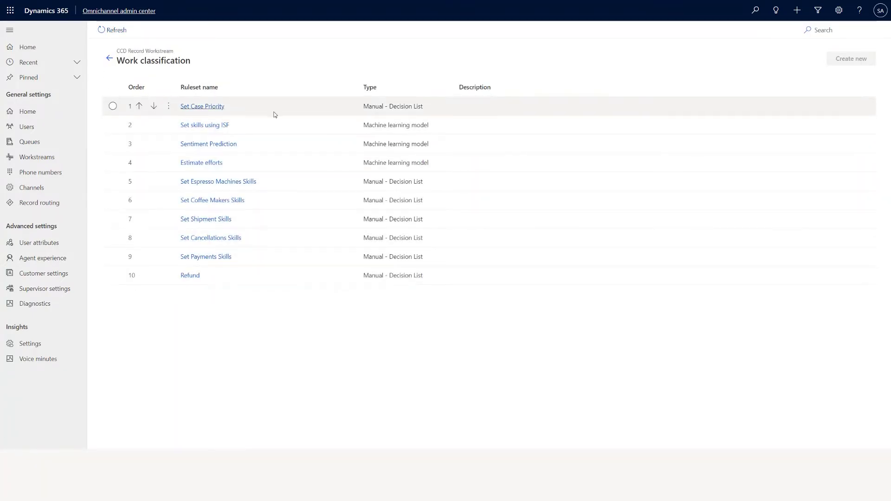
Step: Create a Manual work classification ruleset named "Refund rule" for the CCD Record Workstream
mouse_move(841, 61)
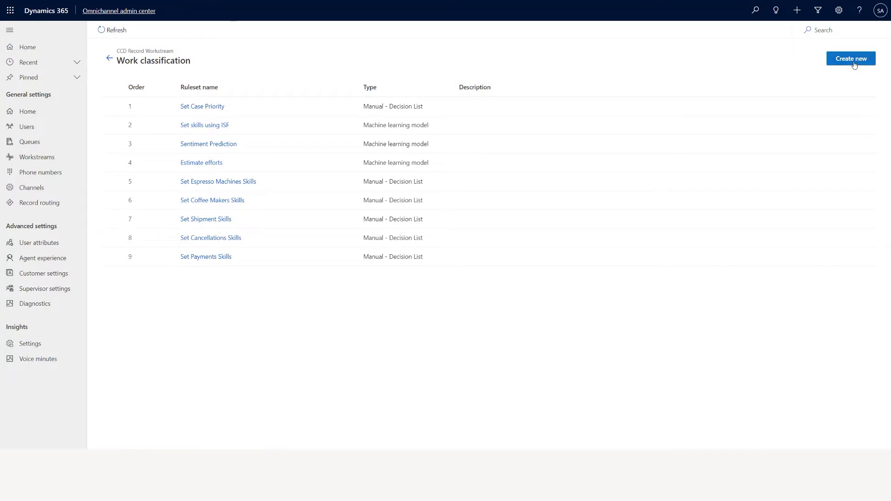
click(854, 63)
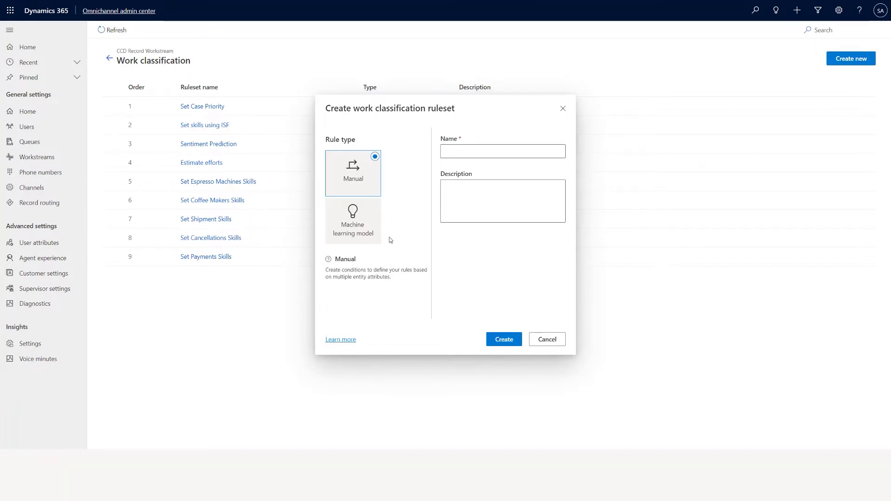
click(449, 151)
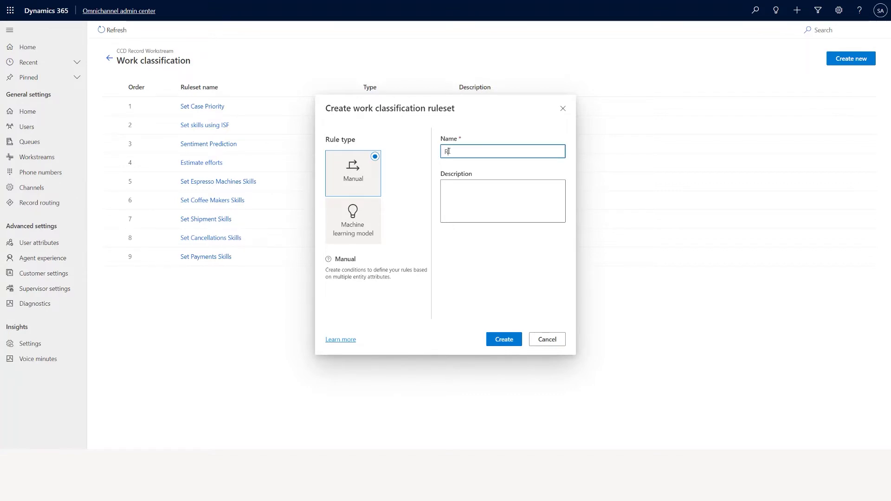
text(Re)
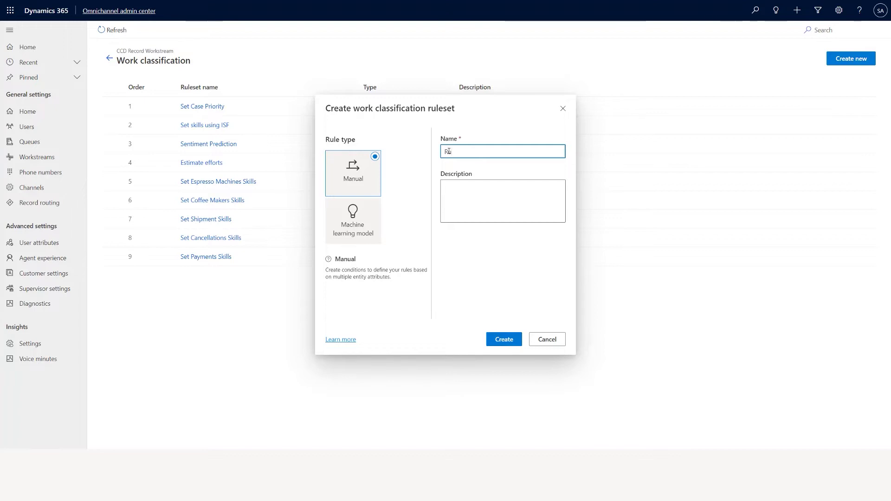
text(fund rule)
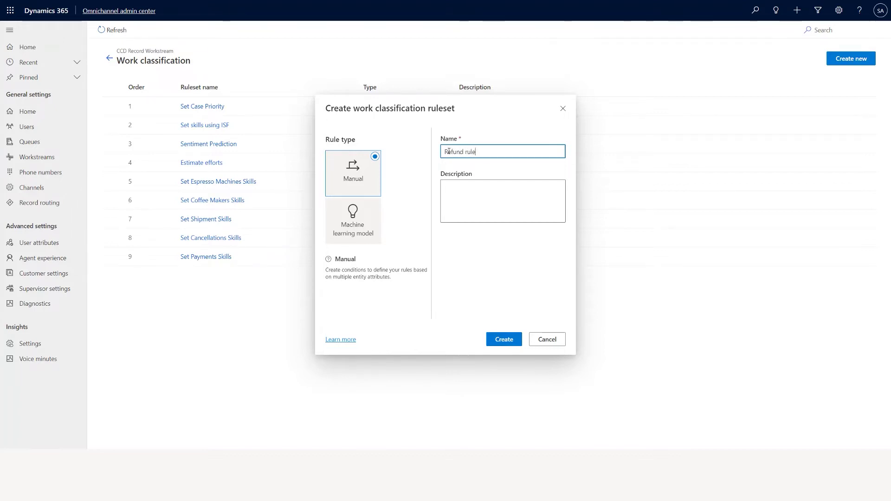
click(504, 340)
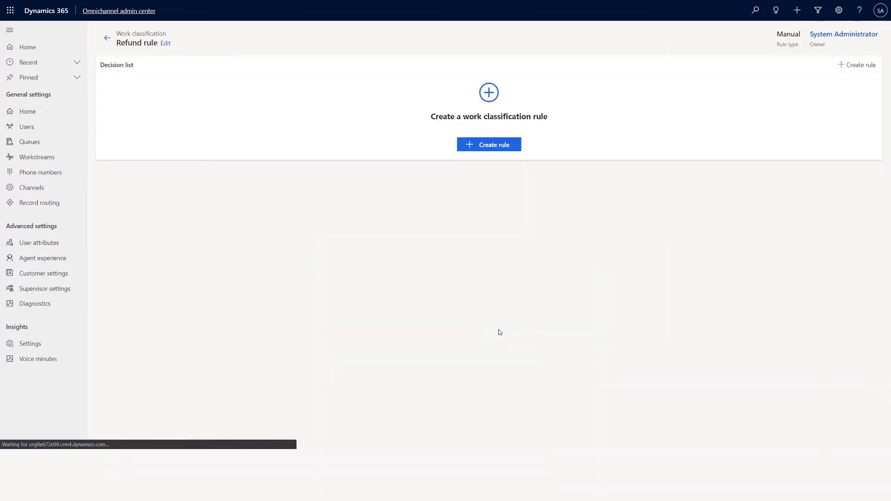
Step: Start a new work classification rule in the Refund rule ruleset with Skills as the output attribute, and discard it
click(495, 146)
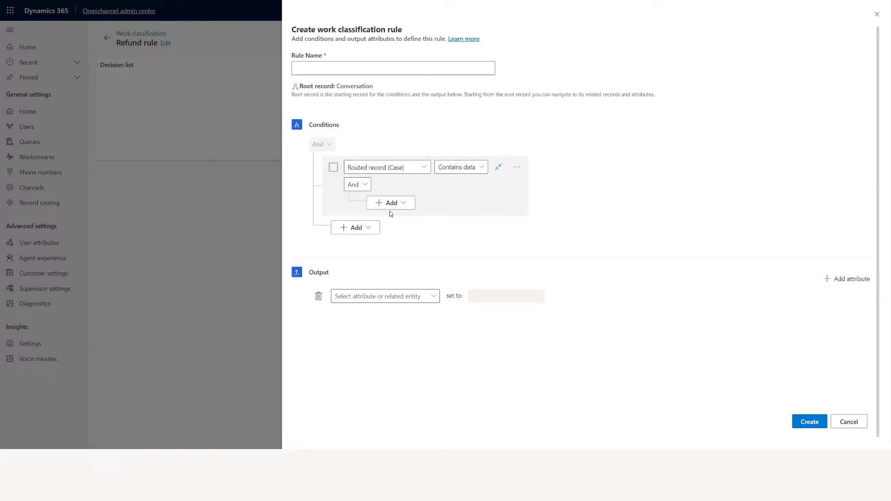
click(438, 301)
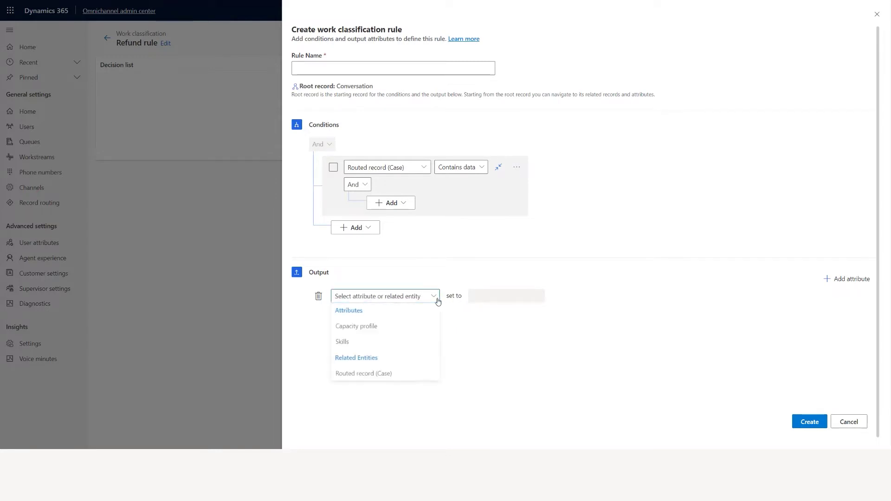
click(423, 343)
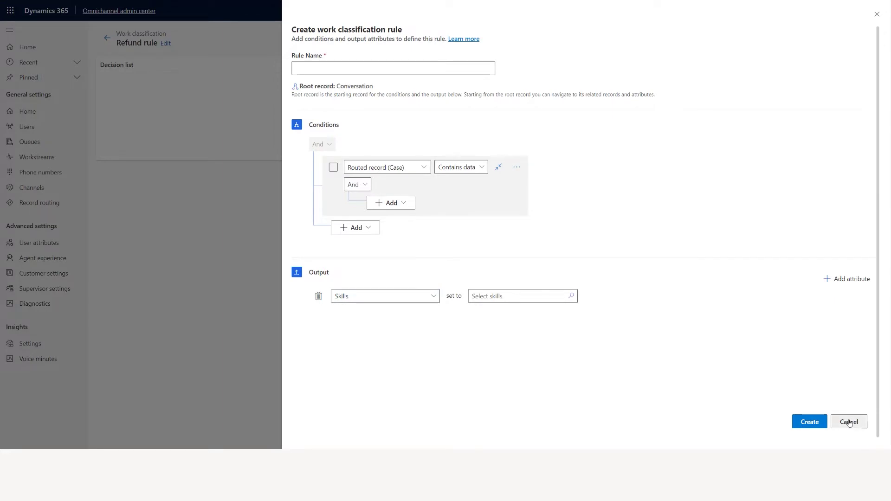
click(849, 421)
Step: Delete the Refund rule ruleset from the CCD Record Workstream's work classification list
click(107, 38)
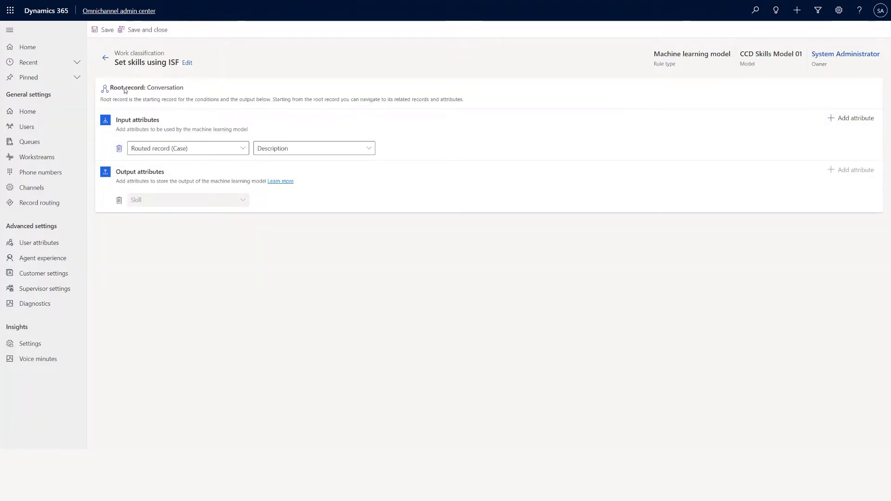
click(105, 58)
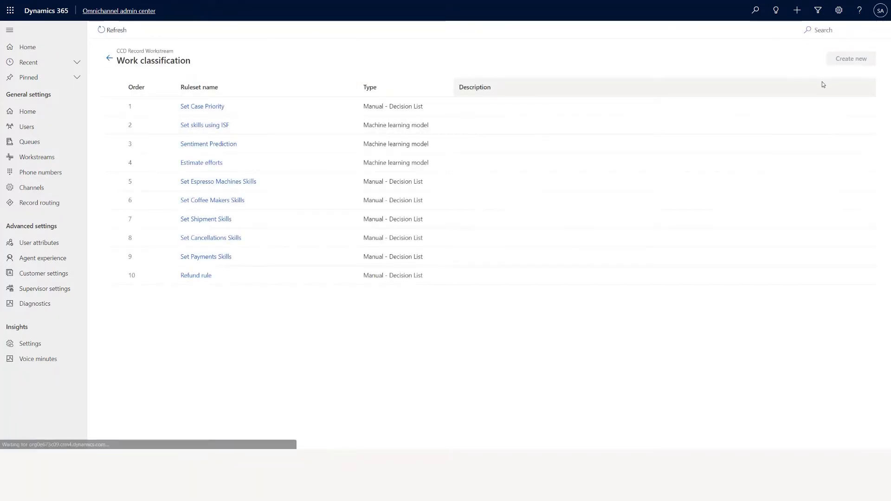
click(112, 275)
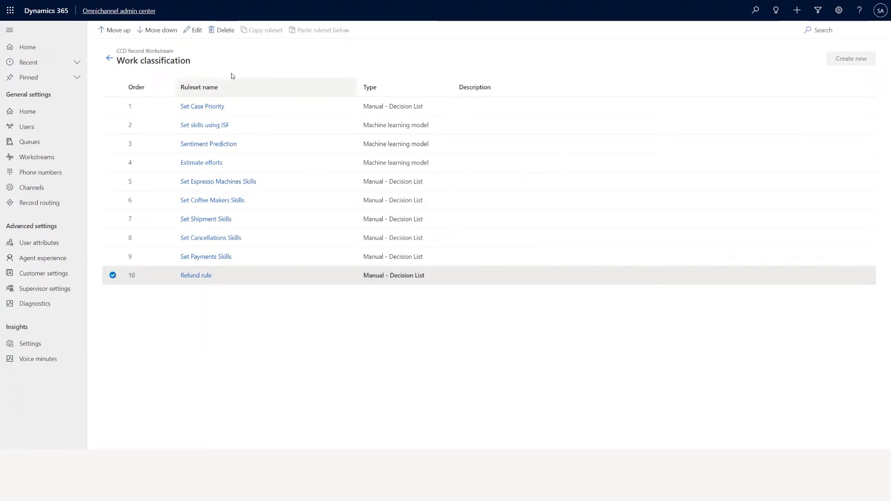
click(227, 31)
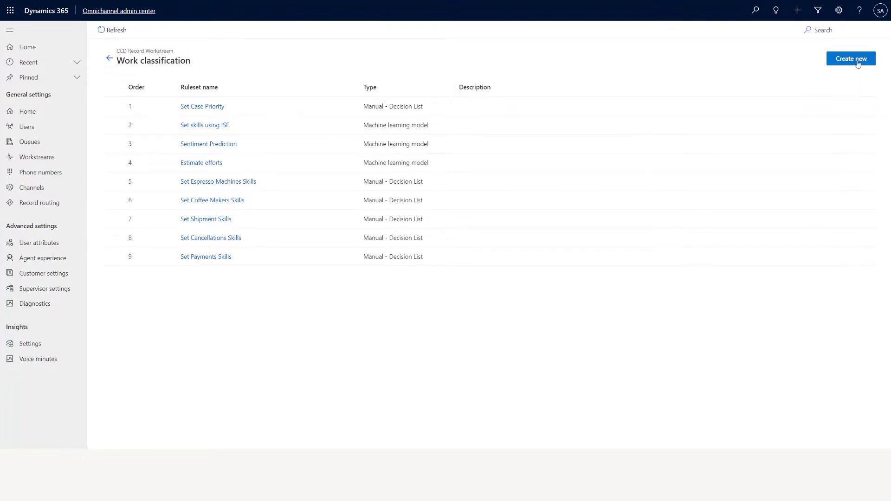
Step: Fill in a machine learning ruleset named "ML Ruleset" with type Skill identification and model CCD Skills Model 01, and cancel its creation
click(851, 59)
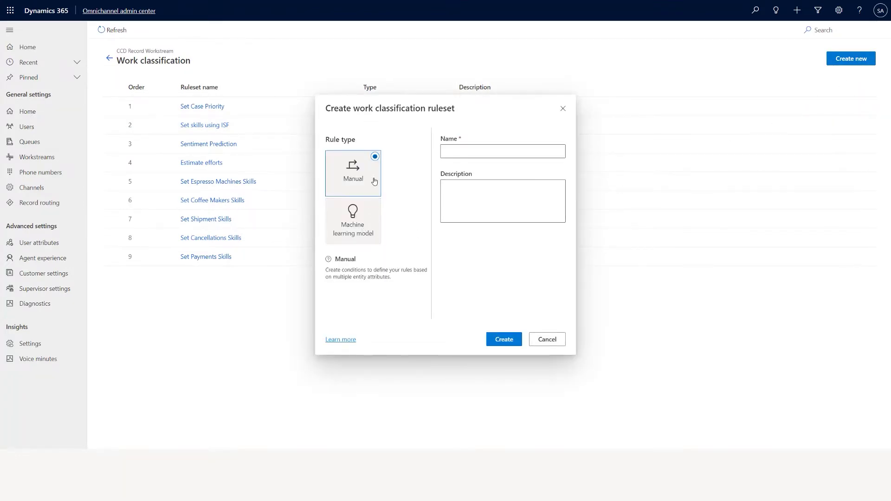
click(375, 205)
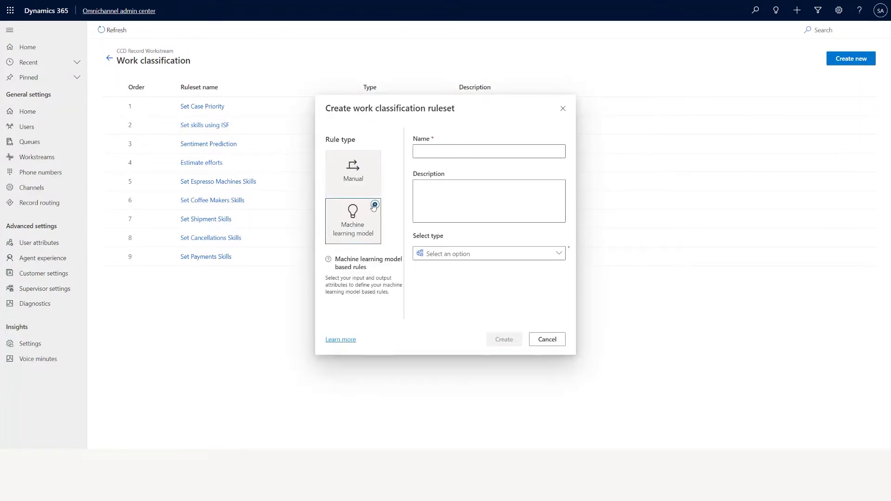
click(455, 151)
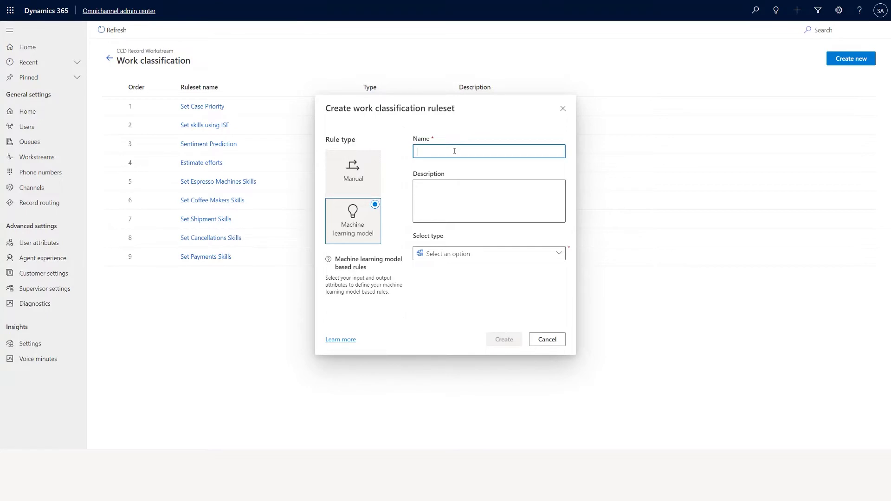
text(ML )
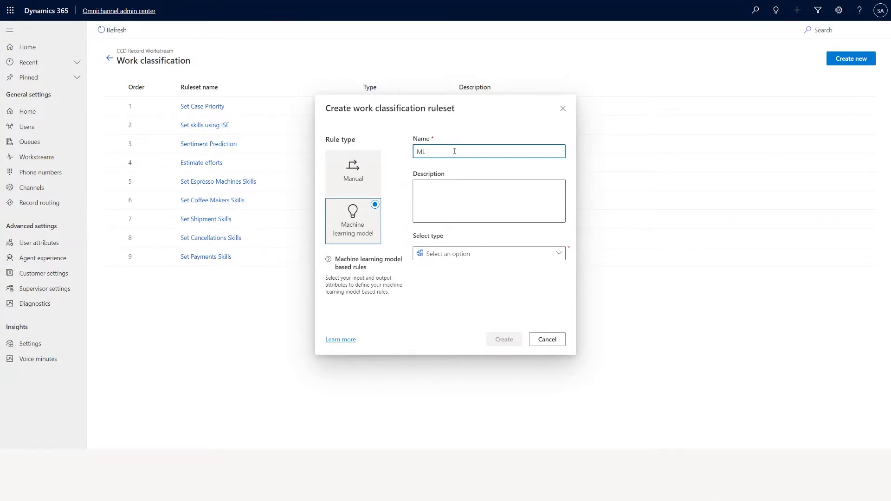
text(Ruleset)
click(482, 254)
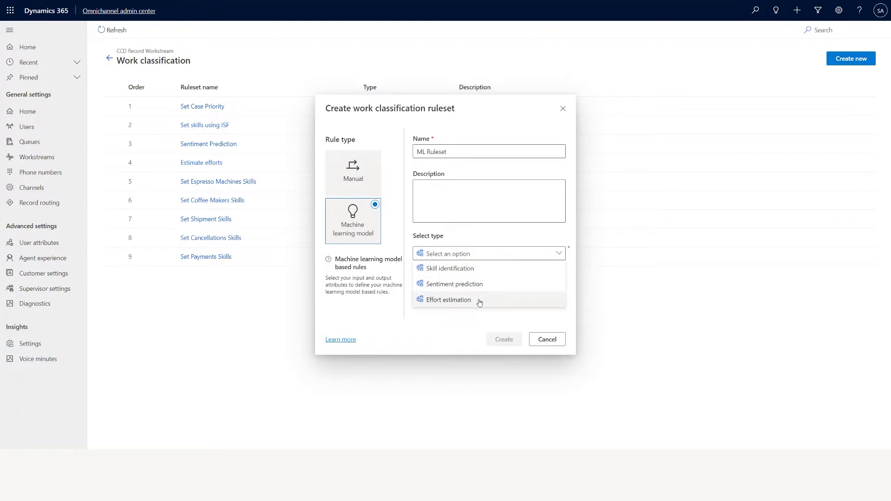
click(453, 269)
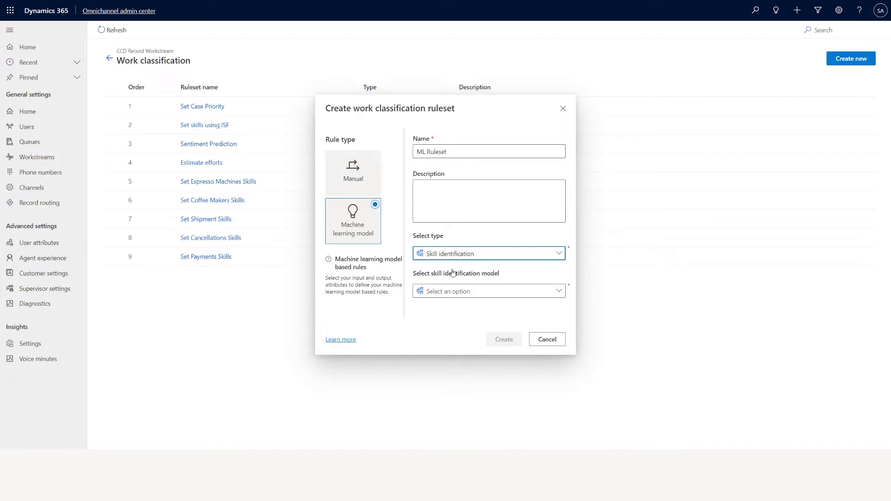
click(556, 292)
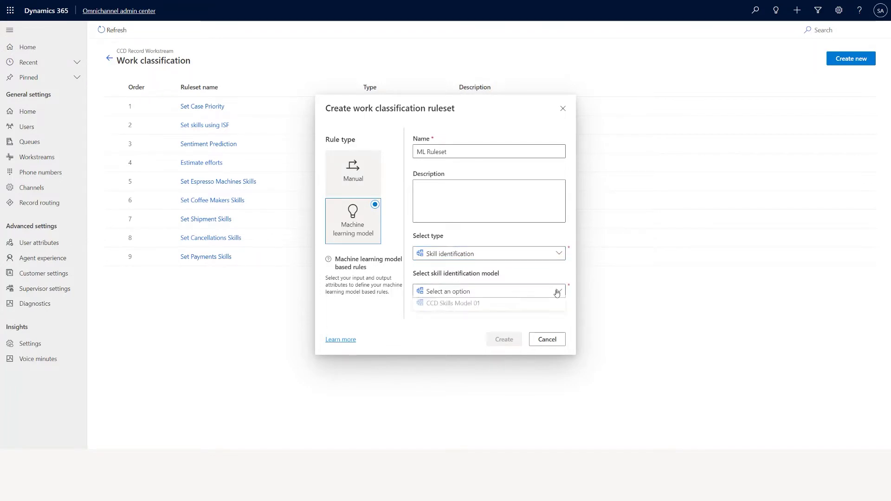
click(486, 310)
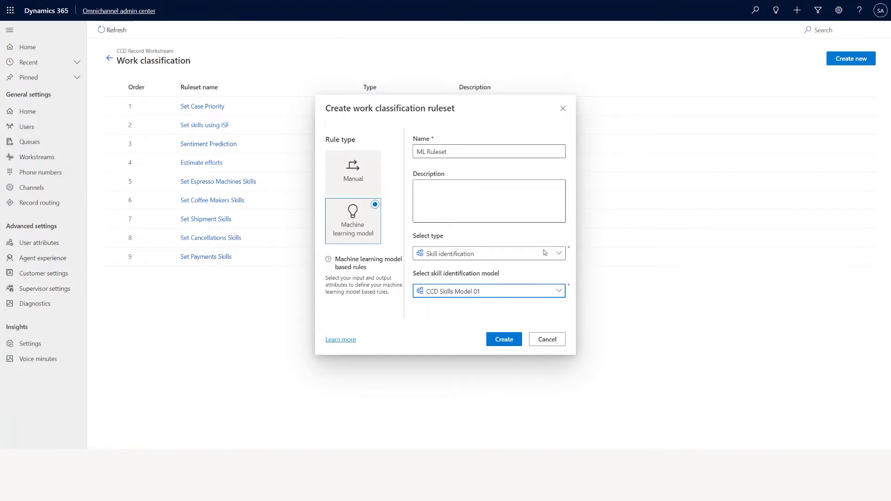
click(548, 340)
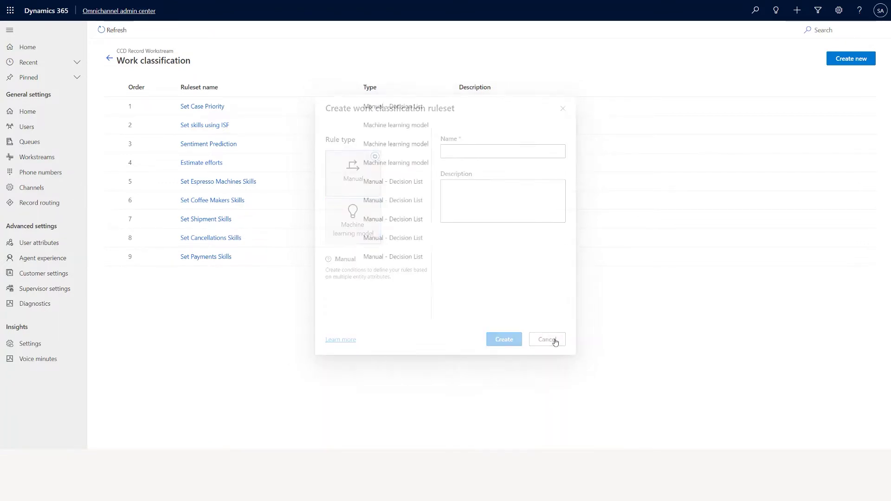
Step: Open the Set skills using ISF ruleset and choose Case Title as the routed case record's input attribute
click(197, 129)
click(197, 129)
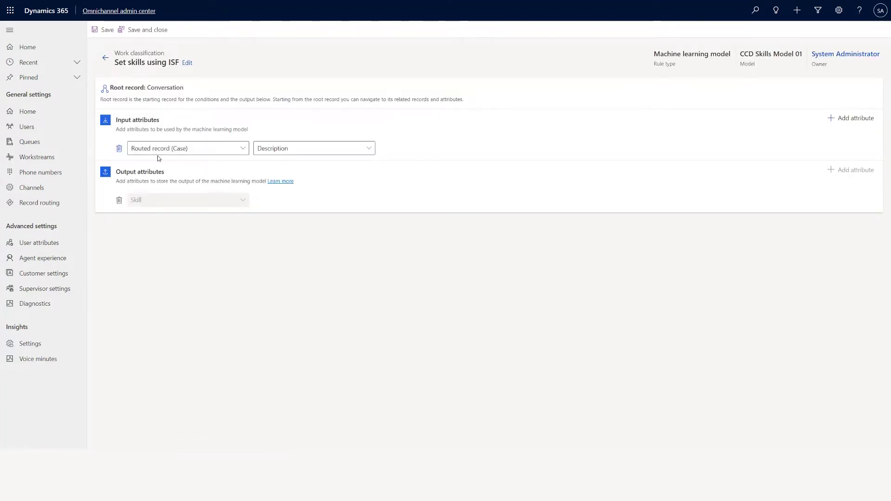
click(281, 151)
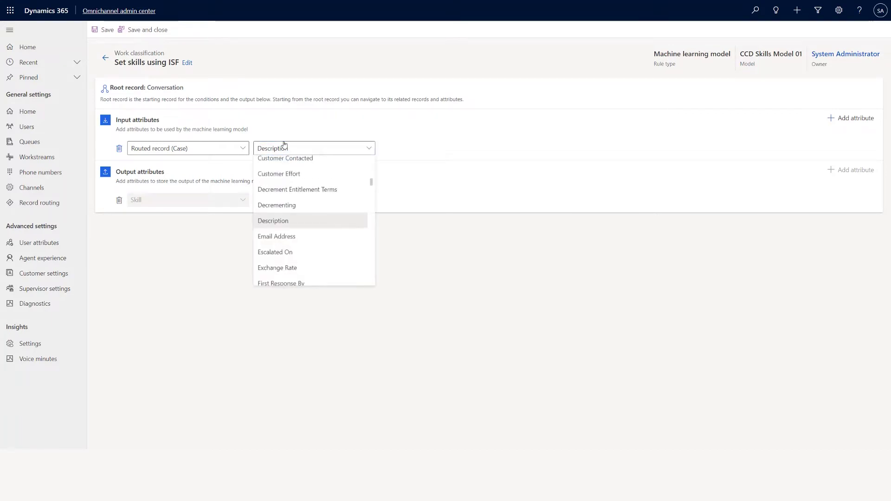
mouse_move(373, 186)
mouse_down()
mouse_move(372, 165)
mouse_move(372, 174)
mouse_up()
click(341, 178)
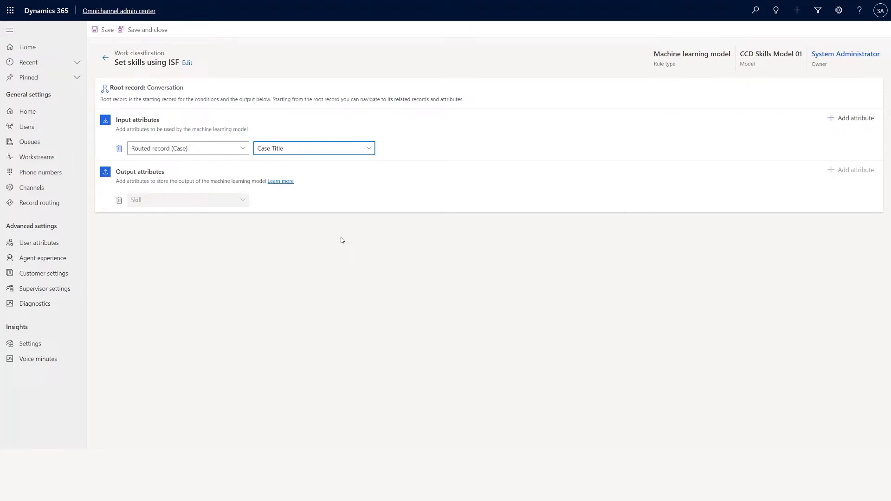
Step: Look through the case attributes available as model input, and return to the work classification list without saving
click(369, 148)
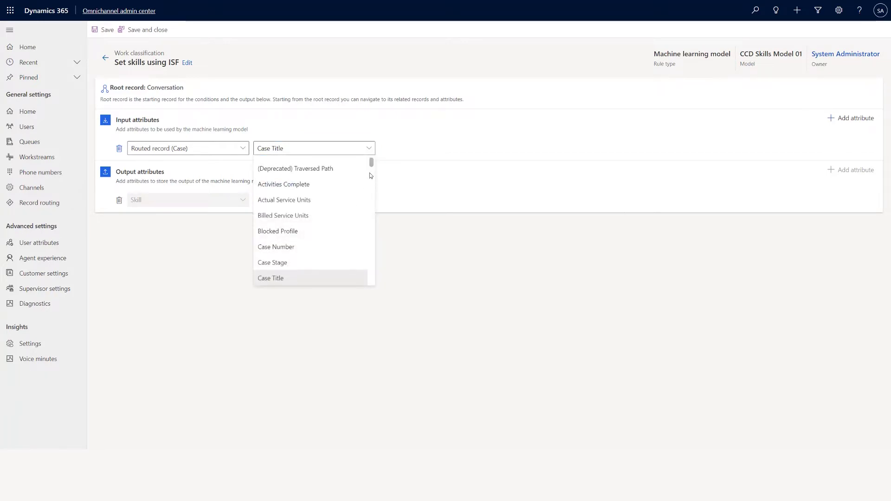
scroll(370, 174, down, 10)
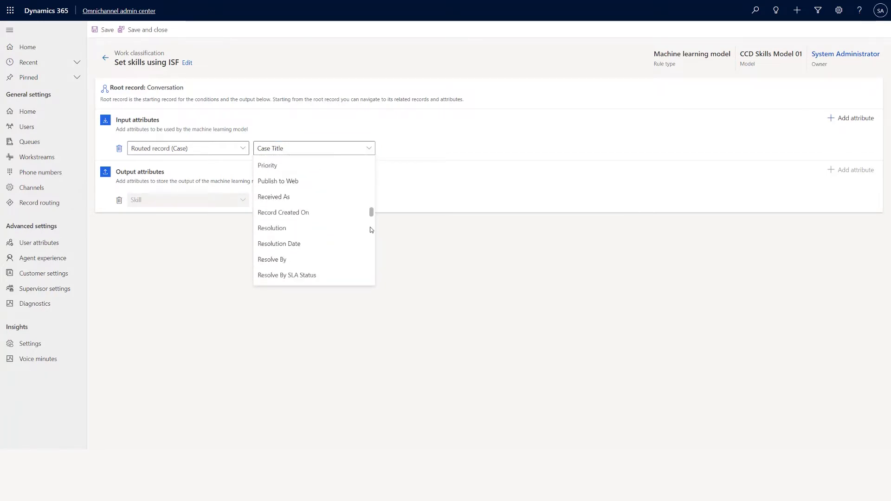
drag(371, 230, 374, 159)
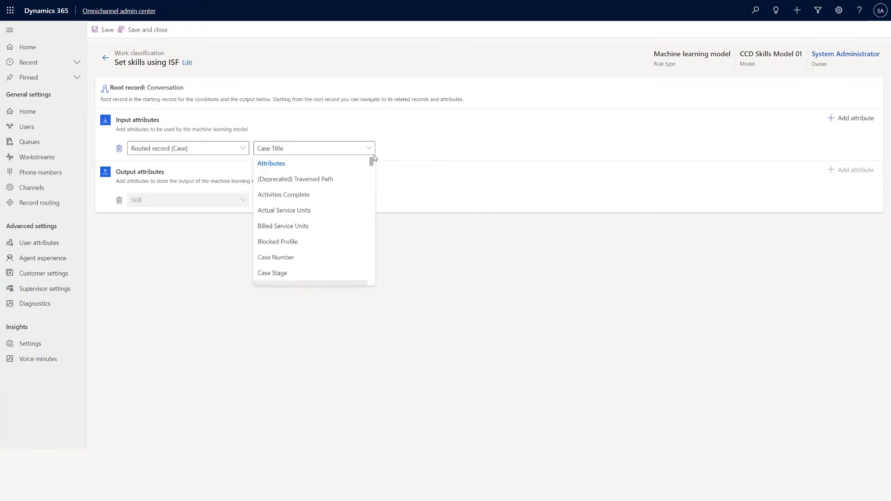
click(391, 199)
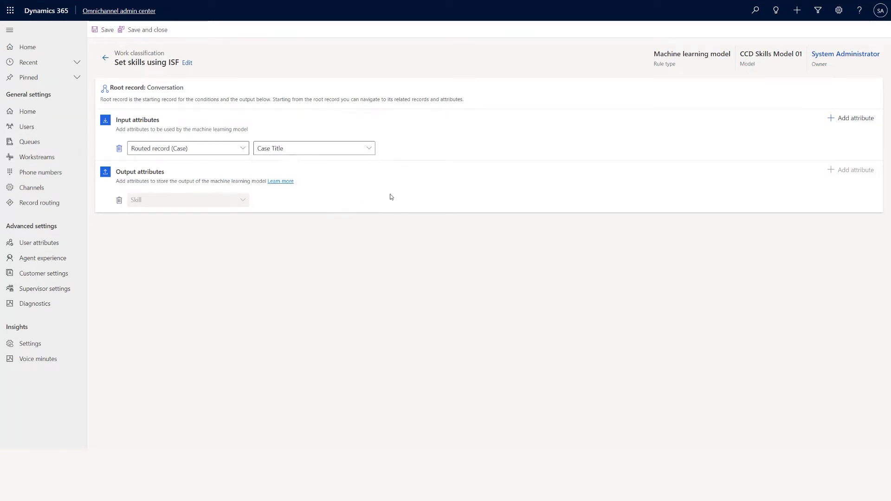
click(110, 61)
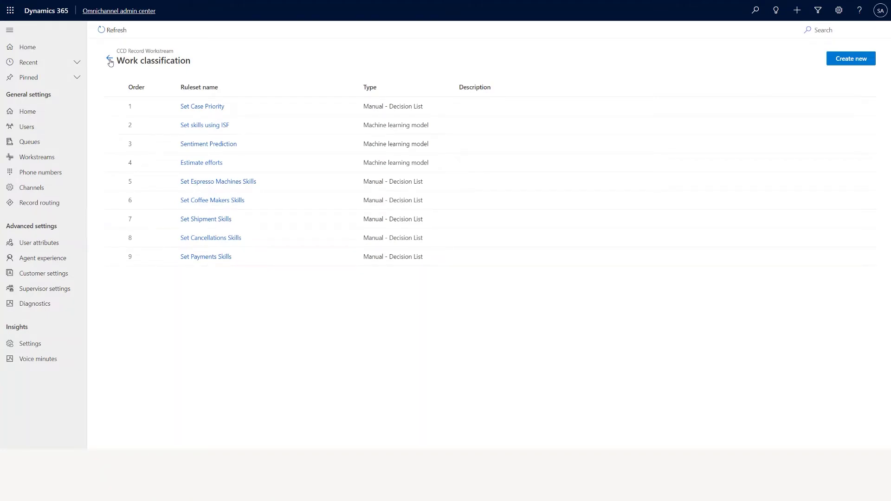
Step: Review the edit, delete, copy and reorder actions available for the Set Case Priority ruleset
mouse_move(189, 105)
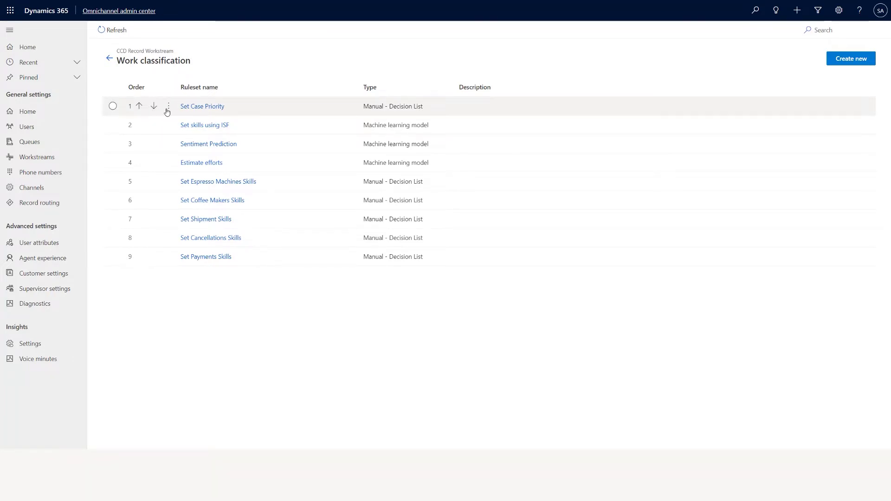
click(170, 106)
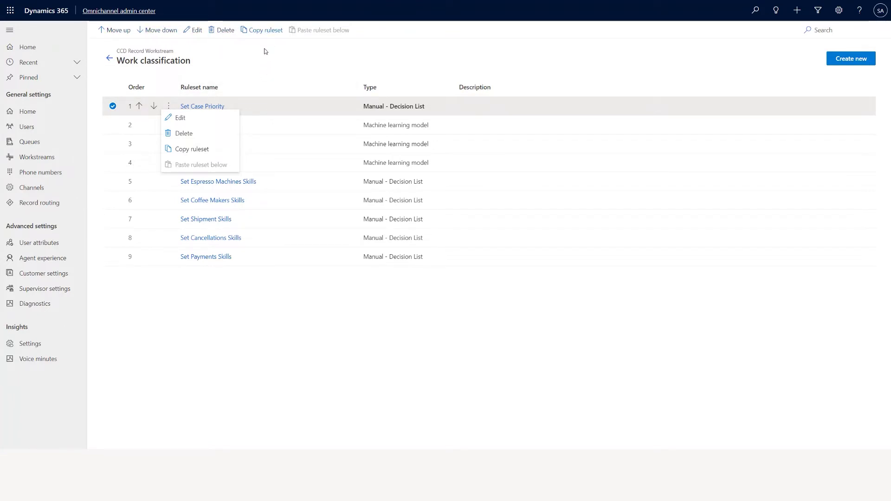
click(265, 64)
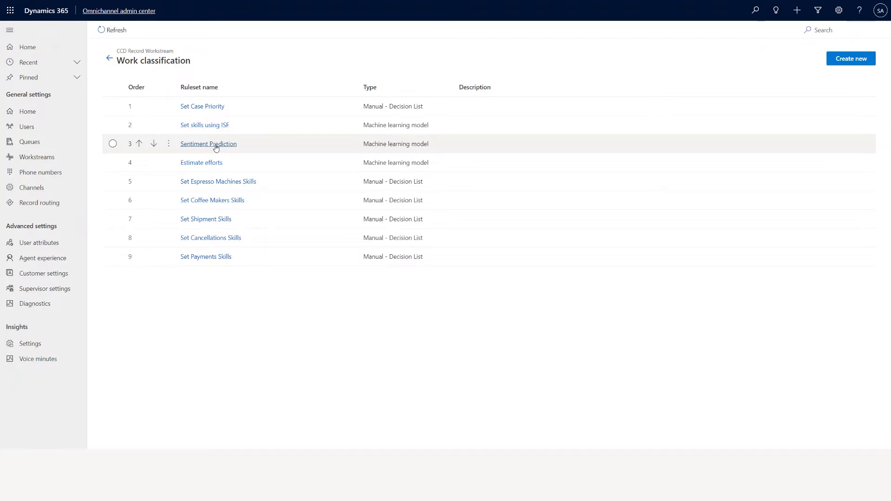
Step: Review the conditions and output skill of the Set Espresso Machines Skills rule, and return to the work classification list without saving
click(215, 183)
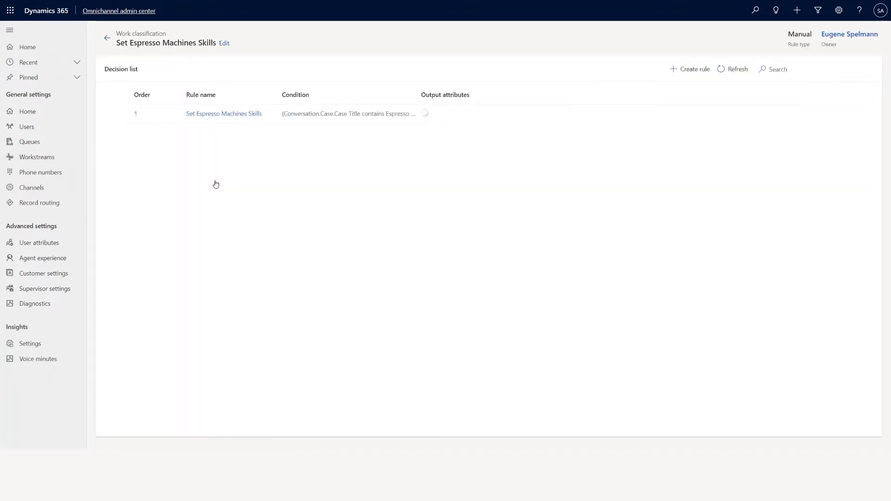
click(223, 114)
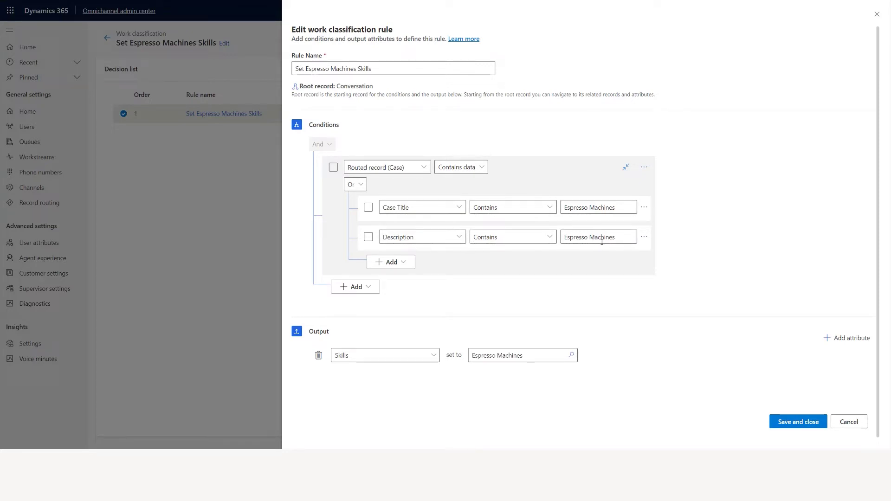
click(525, 358)
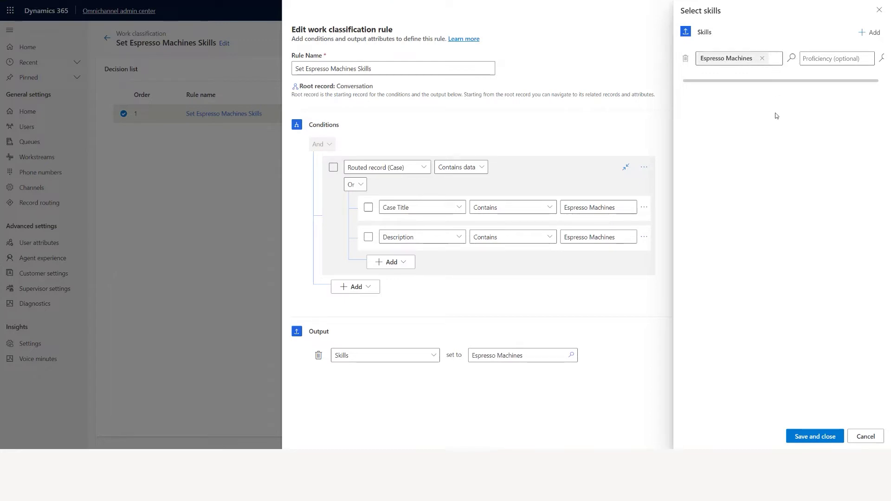
click(866, 437)
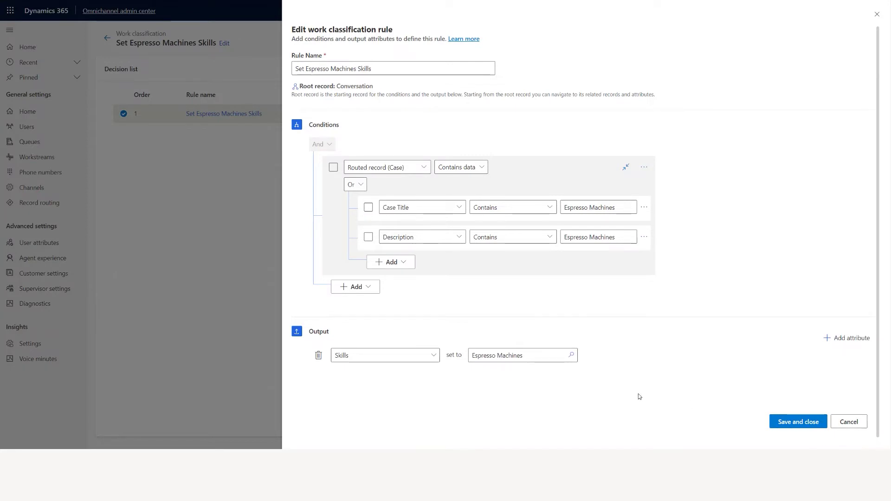
click(847, 422)
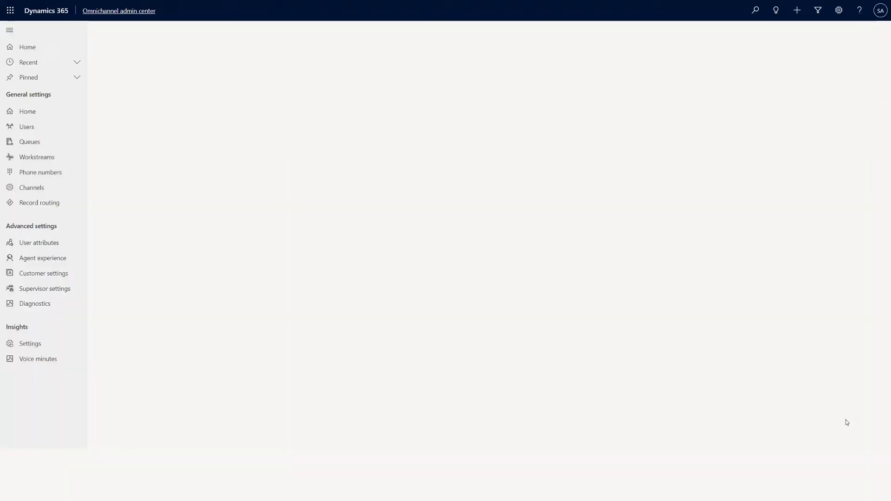
click(108, 43)
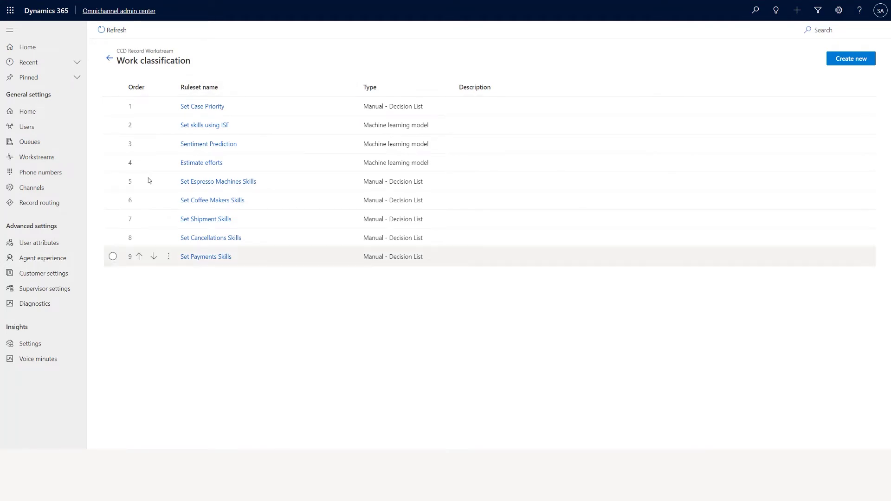
Step: Review the condition and target queue of the Route to High Priority Queue rule, and return to the CCD Record Workstream without saving
click(106, 61)
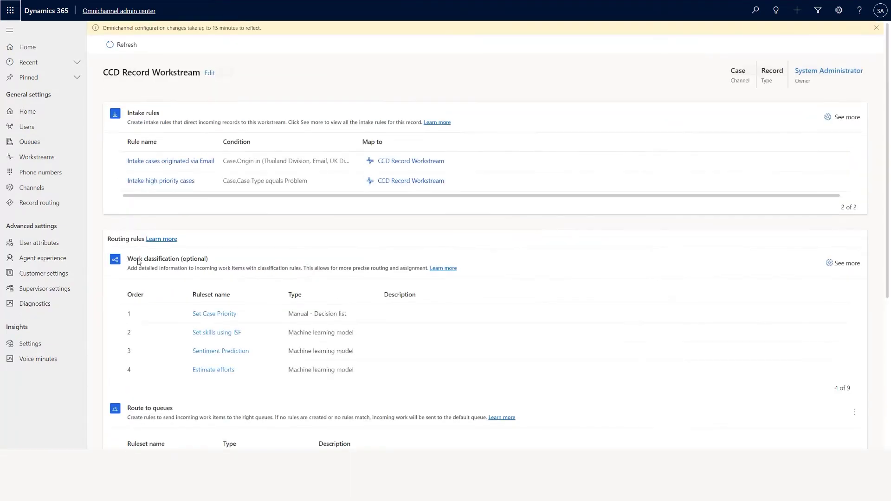
scroll(177, 375, down, 2)
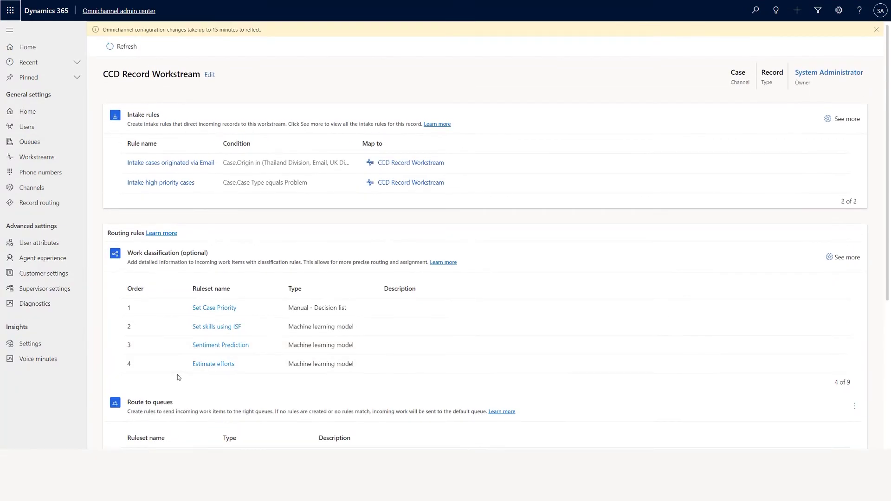
scroll(182, 372, down, 1)
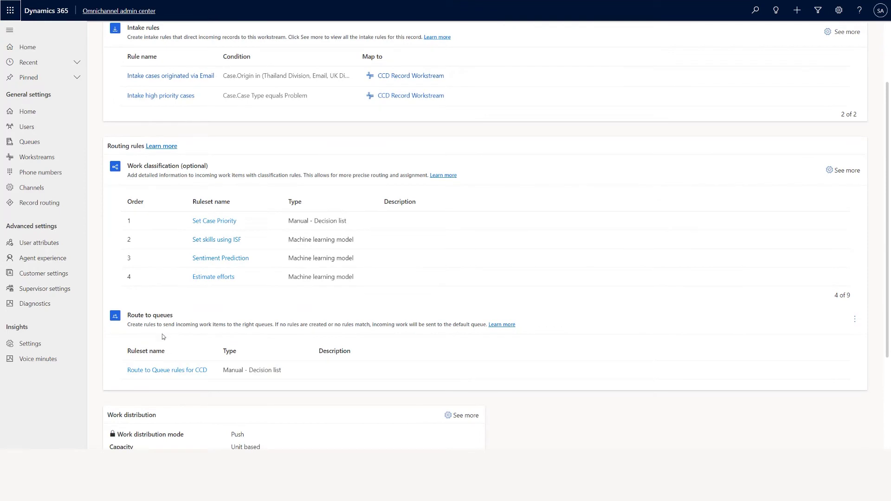
click(186, 370)
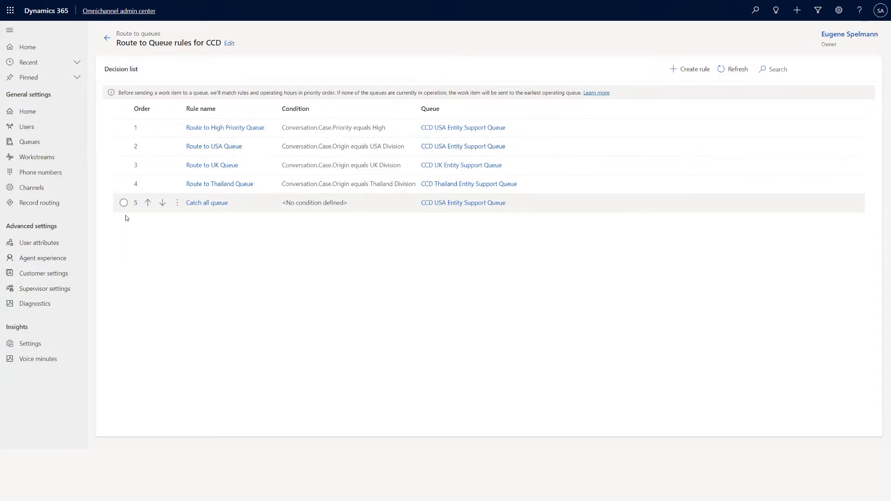
click(225, 128)
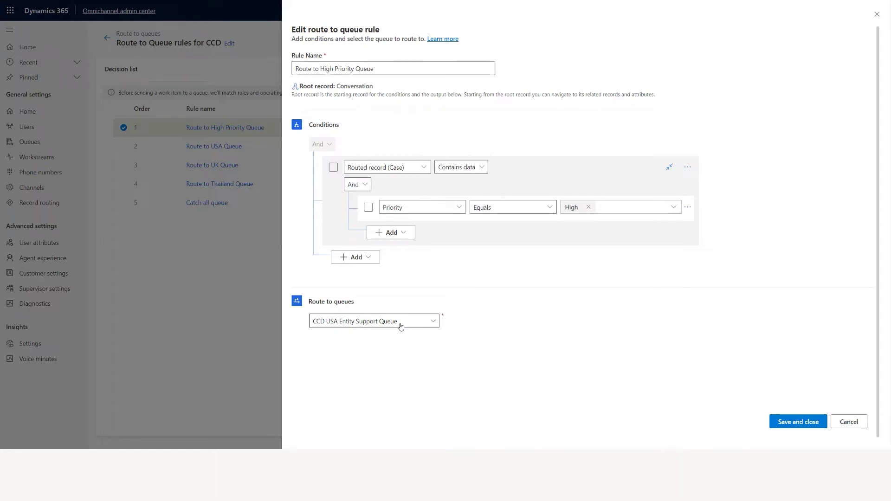
click(846, 426)
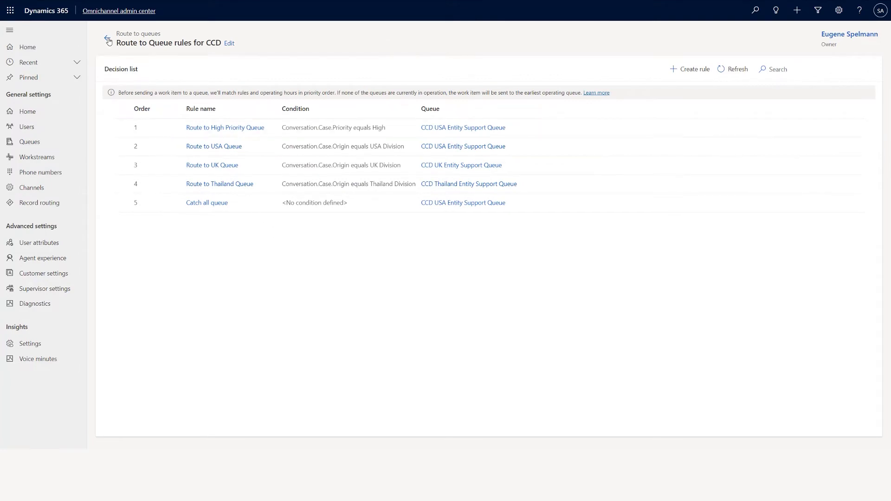
click(108, 40)
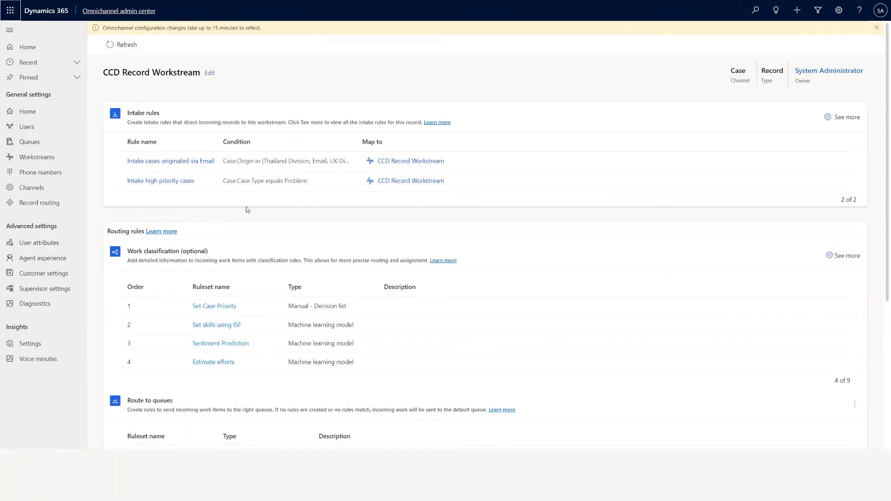
Step: Review the Set High Priority Rule in the Set Case Priority ruleset, and return to the CCD Record Workstream without saving
click(278, 187)
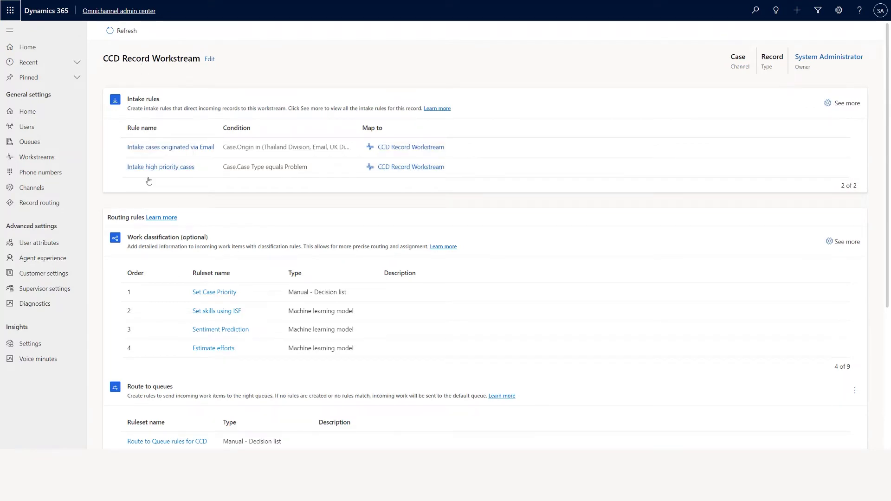
click(842, 241)
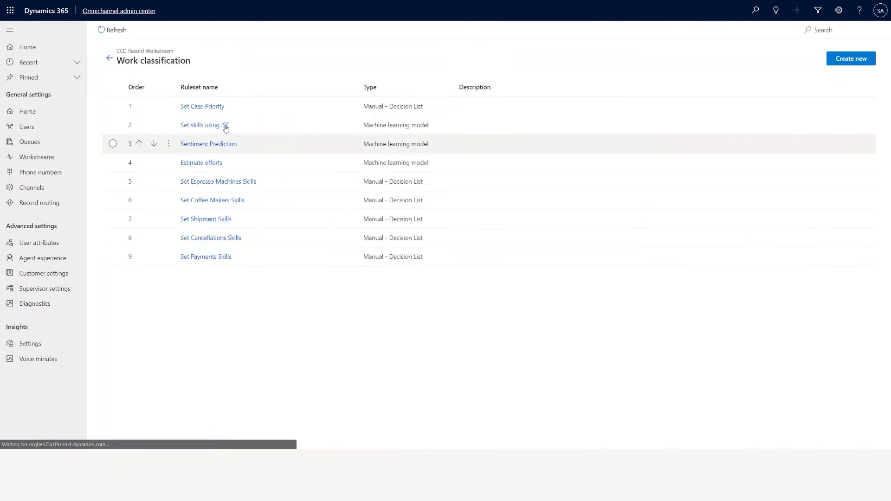
click(210, 110)
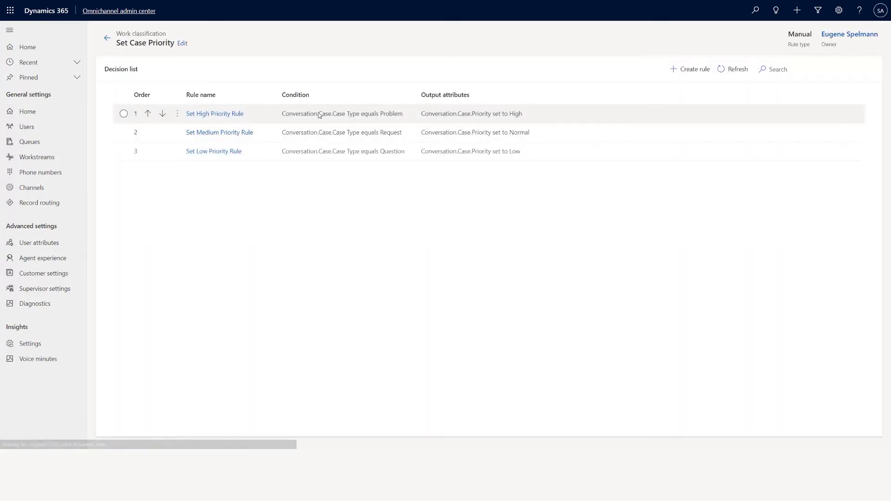
click(214, 114)
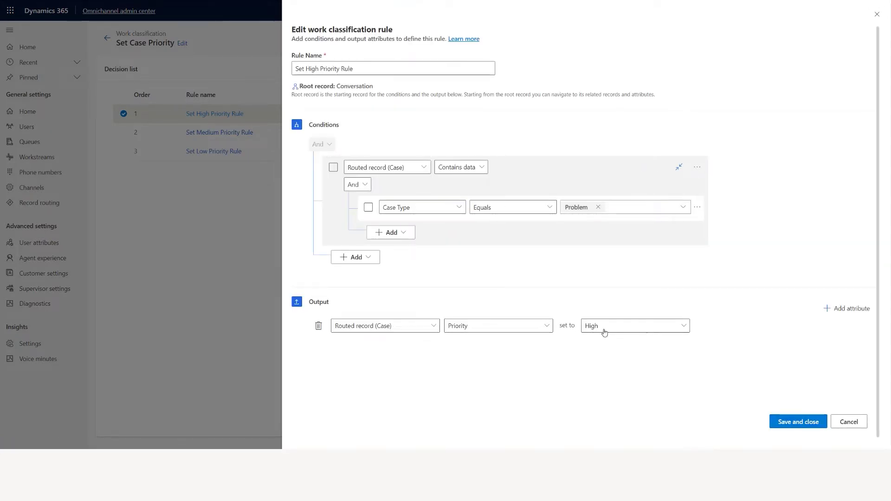
click(849, 422)
click(108, 39)
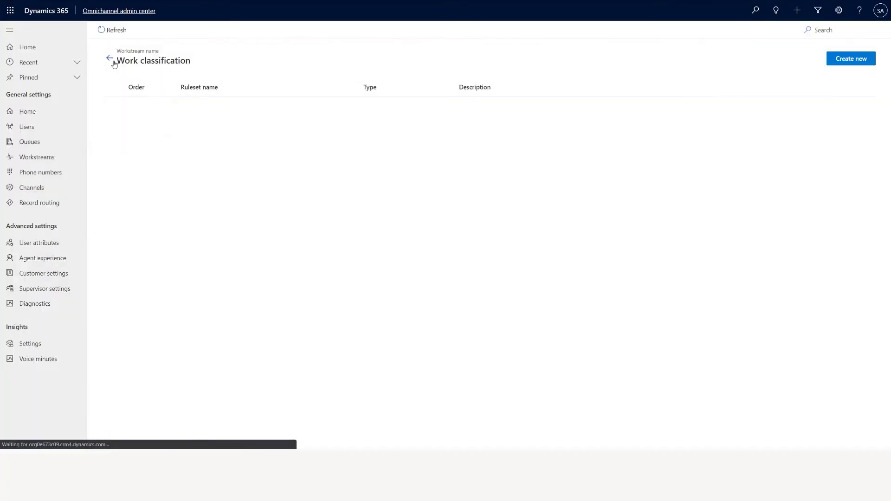
click(110, 58)
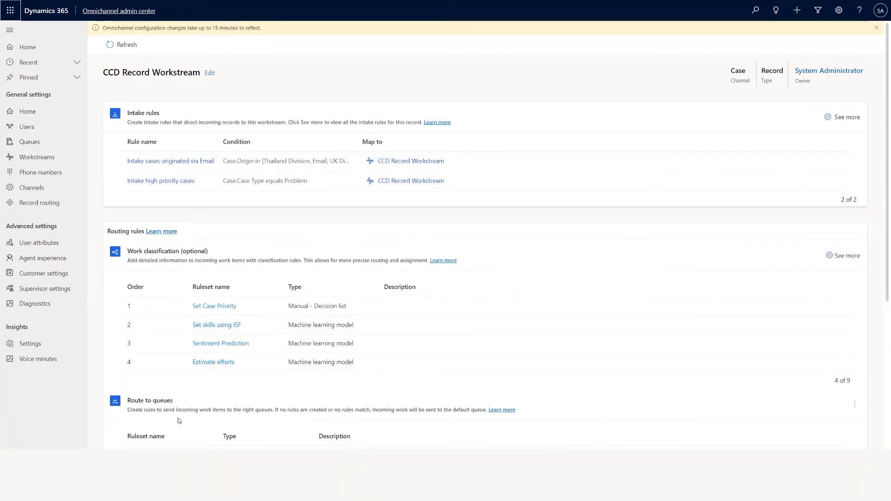
Step: Recheck the Route to High Priority Queue rule against the case priority classification, and return to the workstream without saving
scroll(179, 421, down, 3)
click(167, 326)
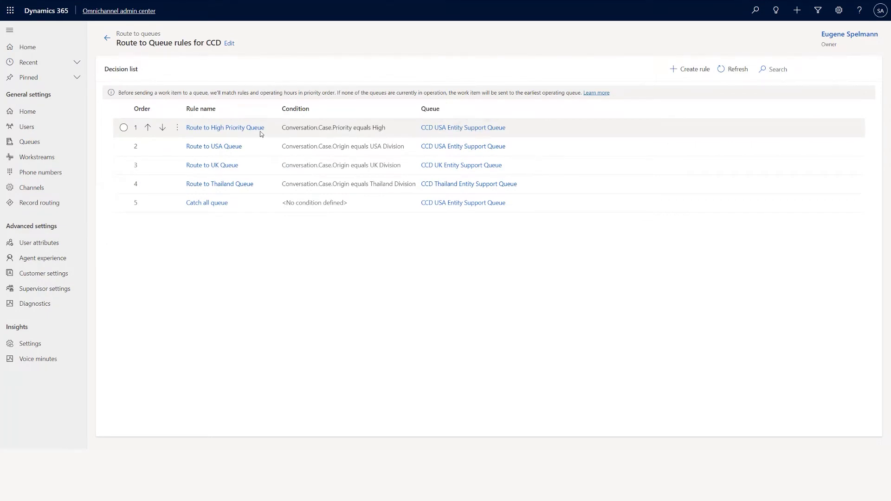
click(245, 133)
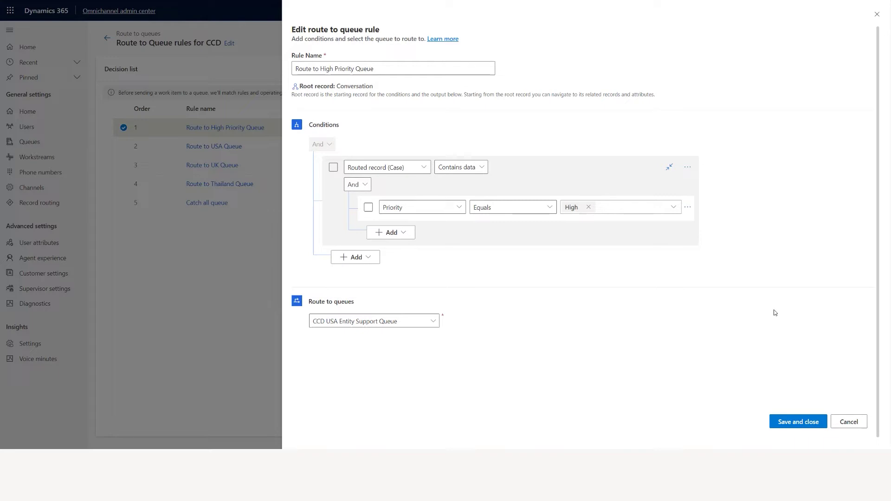
click(853, 424)
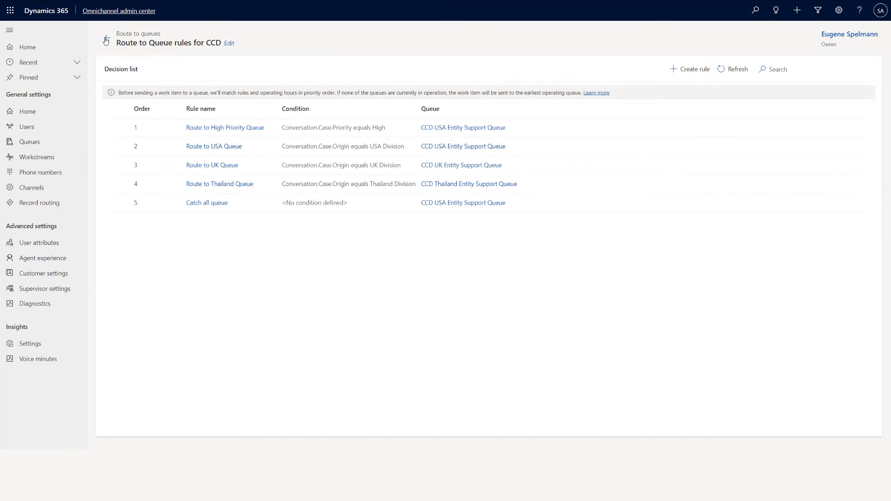
click(106, 41)
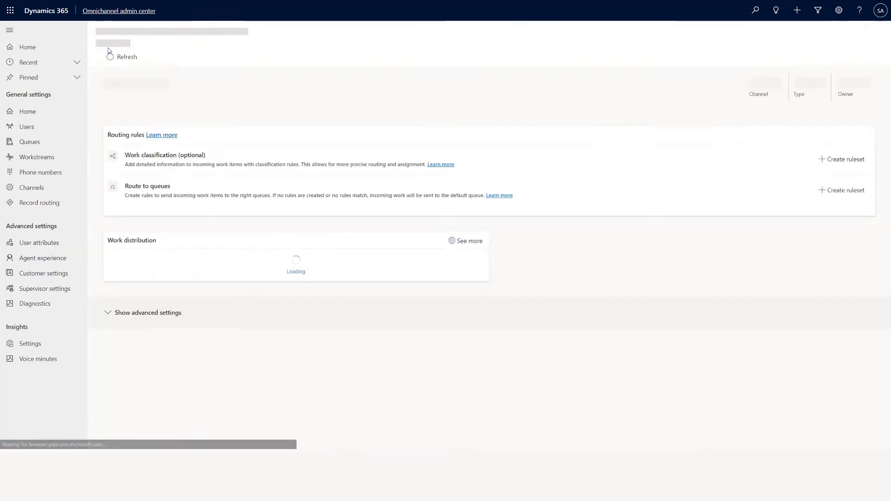
Step: Open the workstream's work distribution settings and choose profile-based capacity with the CCD Case Agent Profile
scroll(286, 341, down, 5)
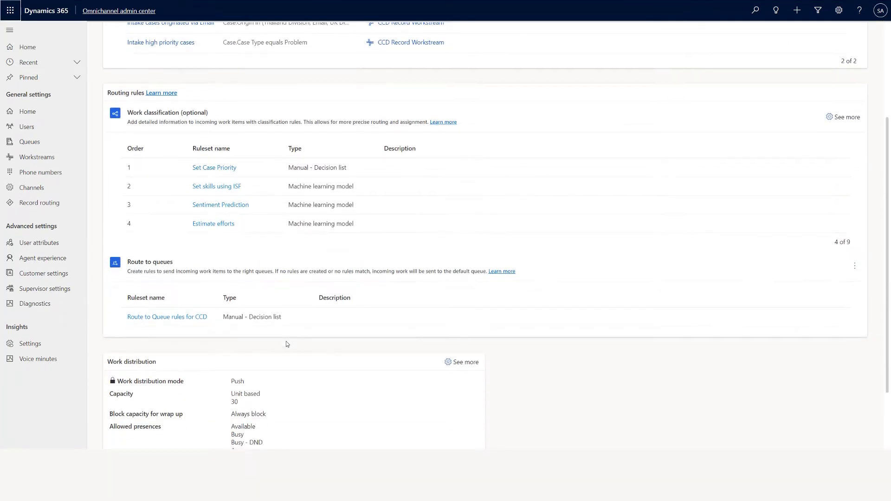
scroll(333, 168, up, 4)
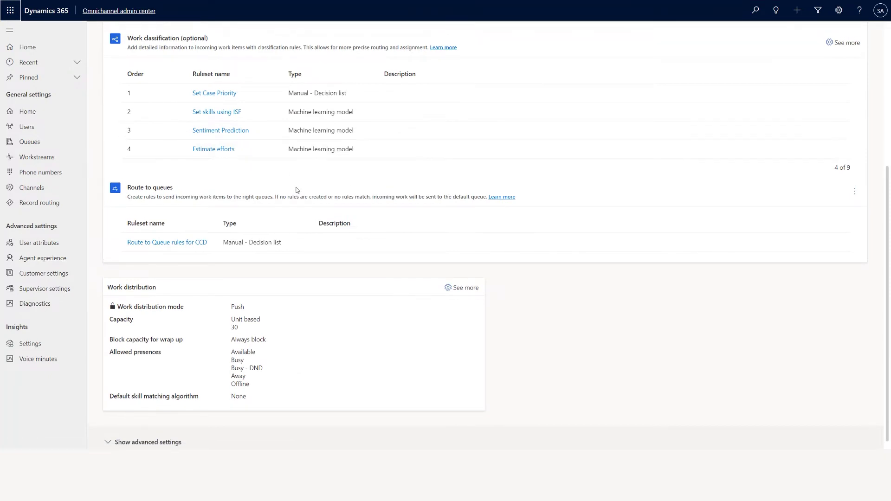
scroll(337, 251, down, 4)
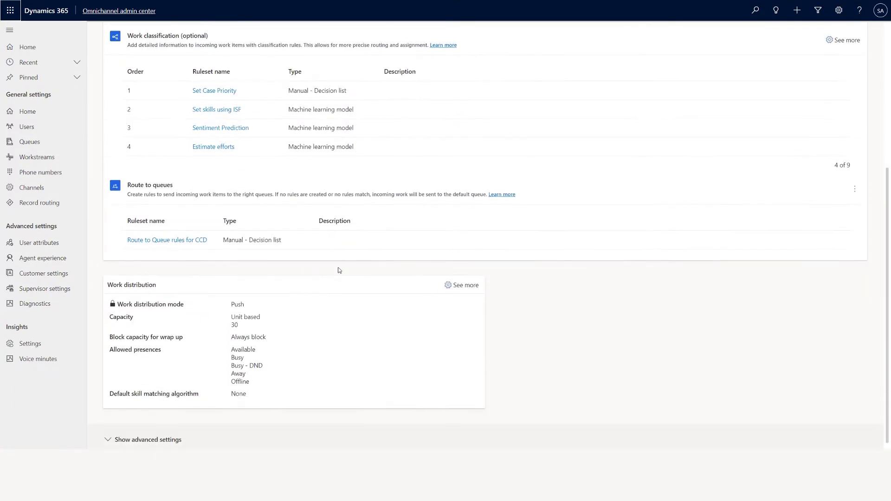
scroll(342, 267, up, 4)
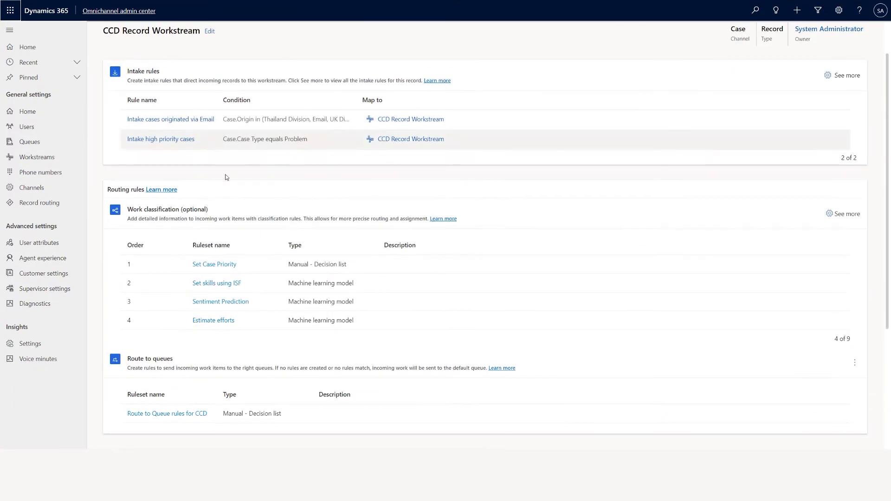
scroll(263, 223, down, 3)
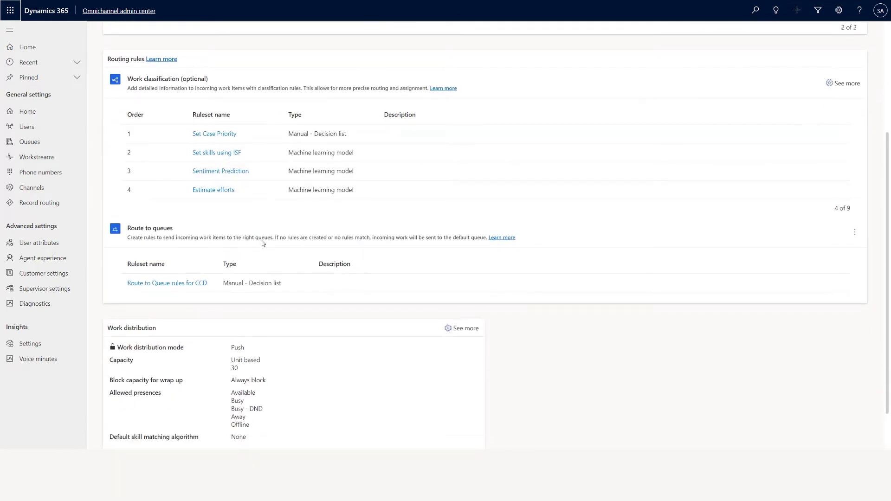
click(467, 330)
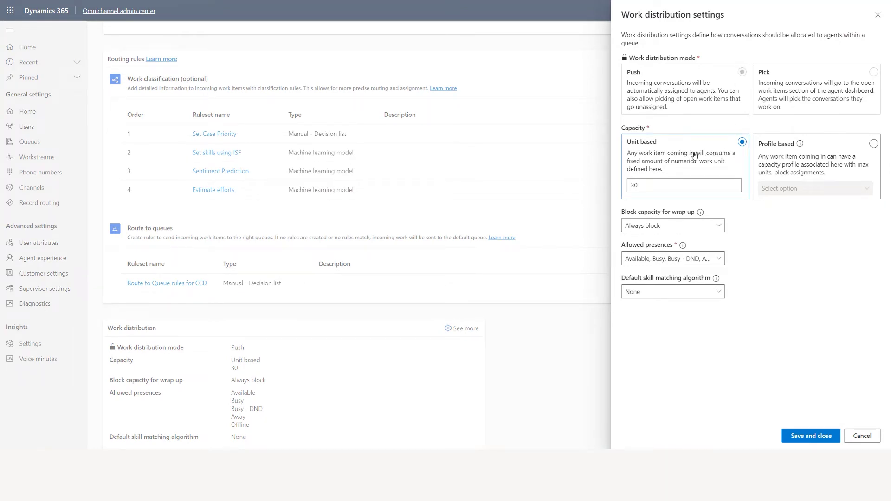
click(874, 145)
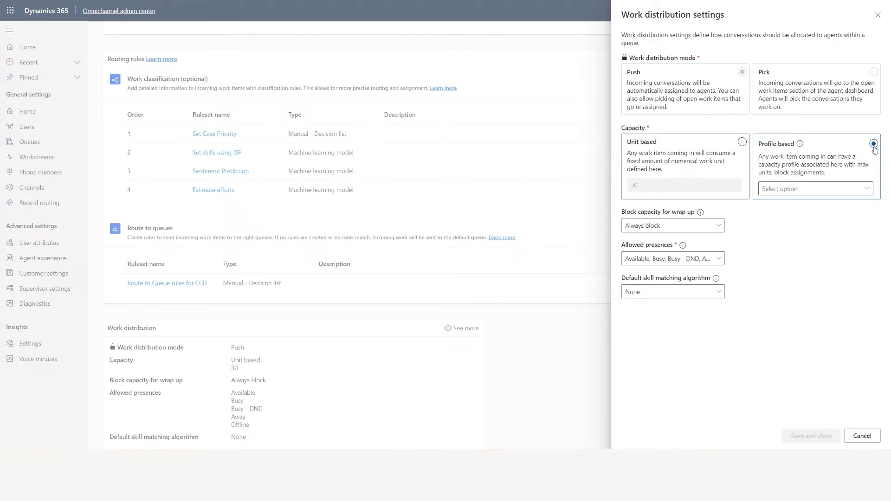
click(867, 189)
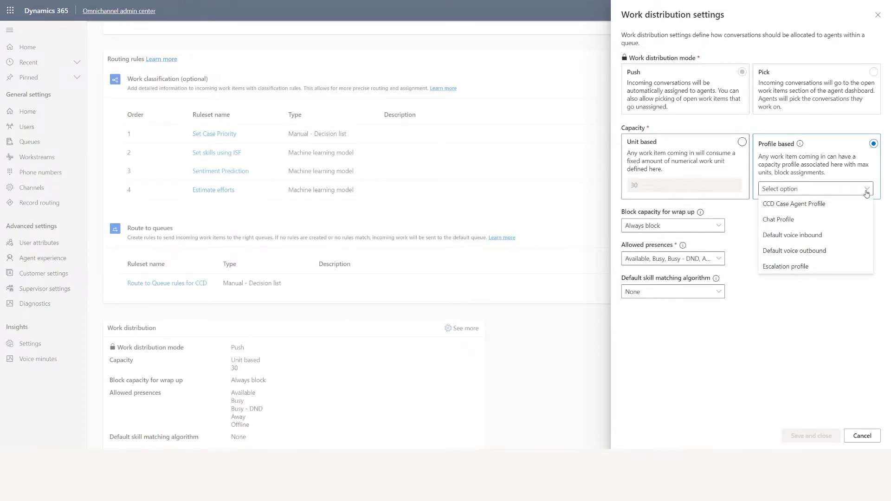
click(853, 205)
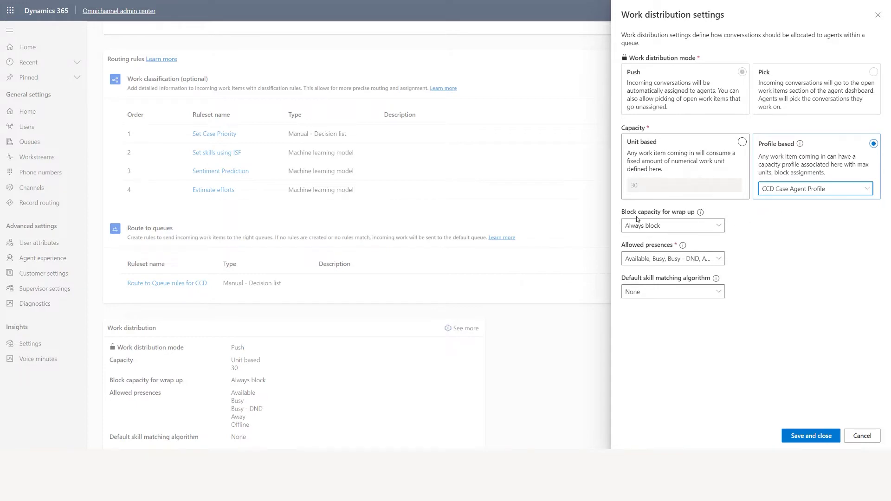
Step: Set block capacity for wrap up to Don't block, and review the allowed presences
click(719, 227)
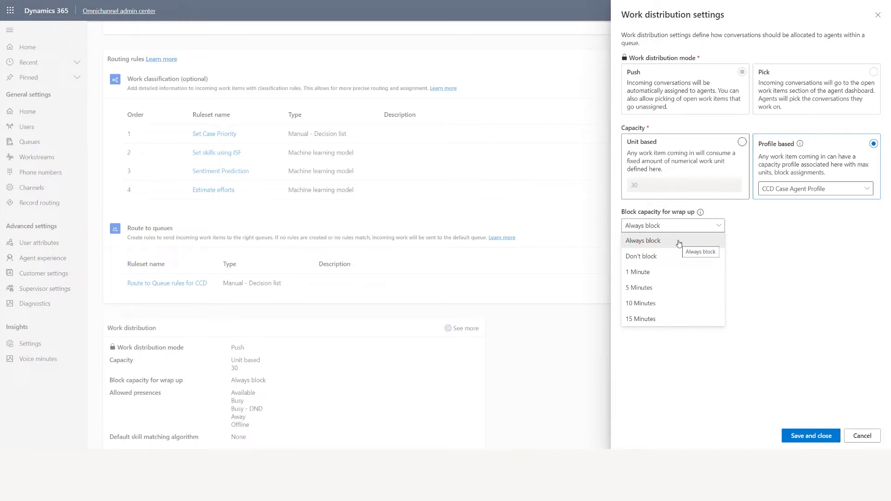
click(676, 263)
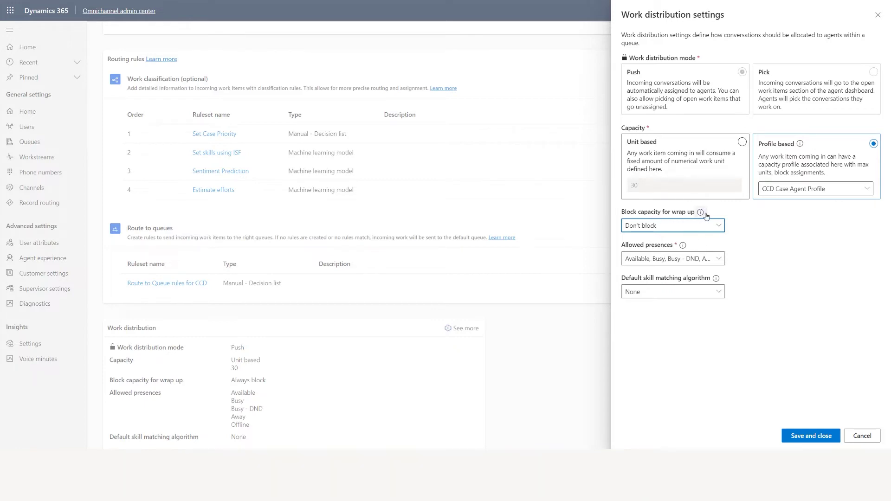
click(722, 264)
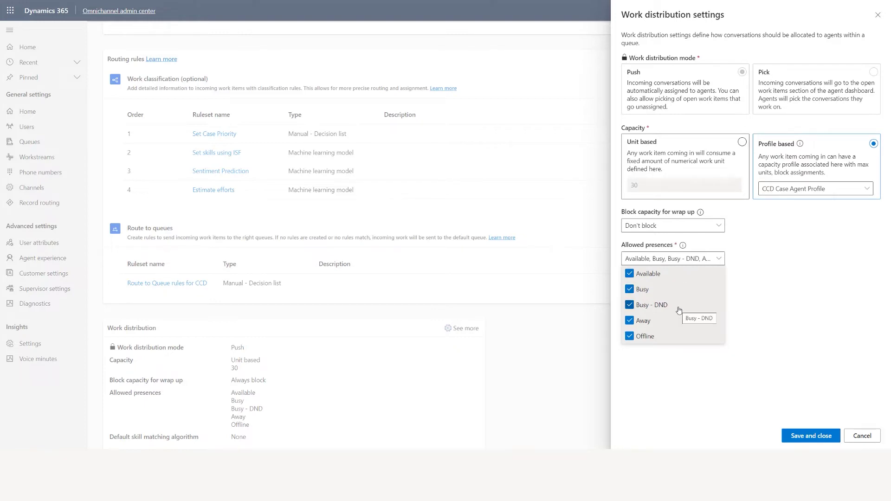
click(767, 282)
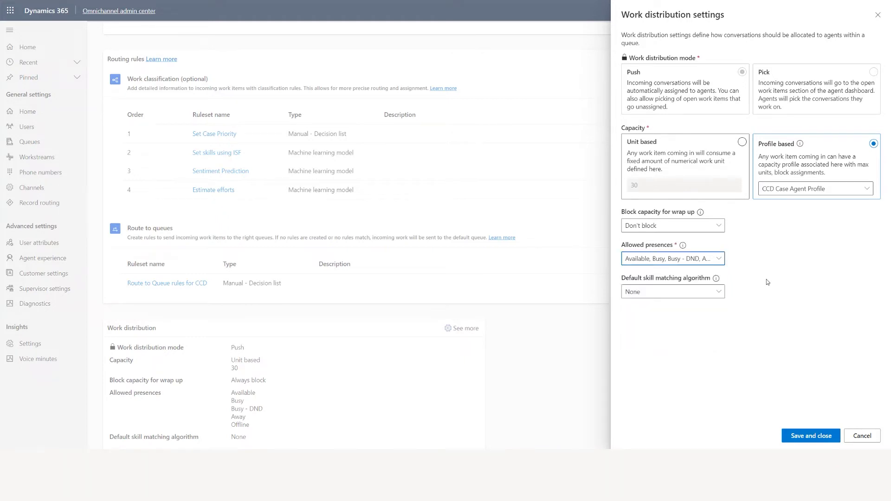
Step: Try Exact Match and Closest Match as the default skill matching algorithm, and discard the work distribution changes
click(721, 297)
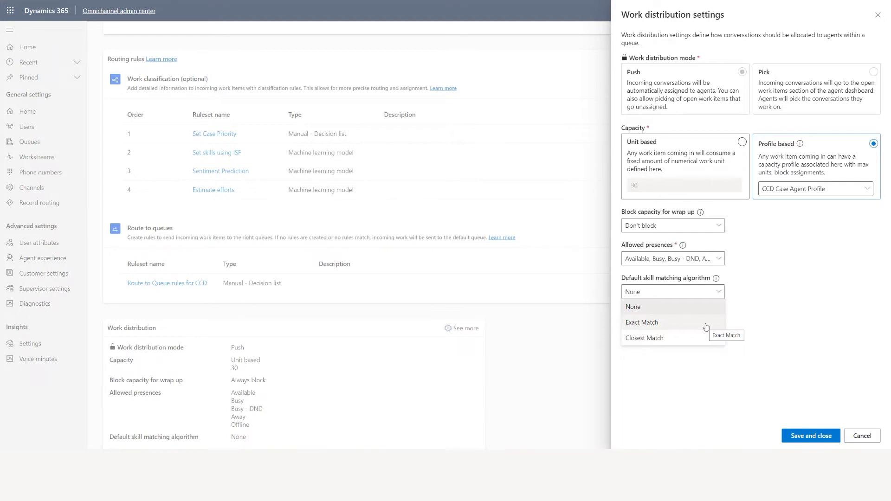
click(706, 327)
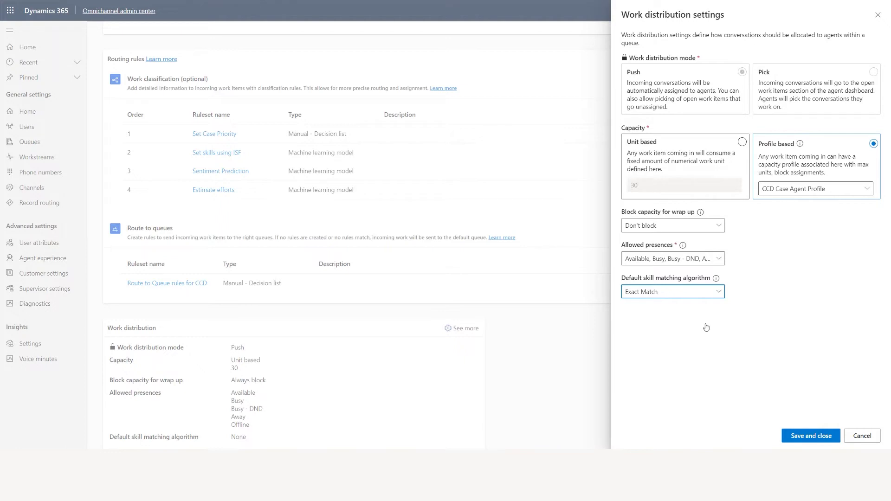
click(717, 295)
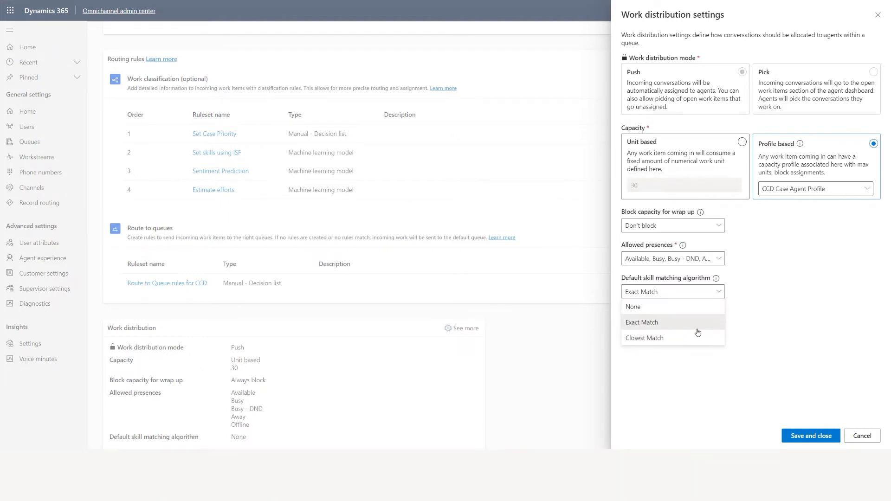
click(694, 337)
click(741, 347)
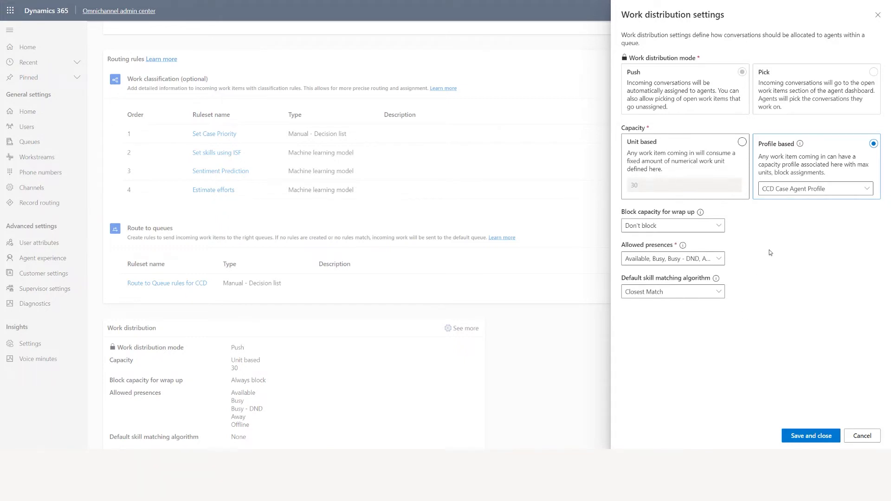
click(861, 439)
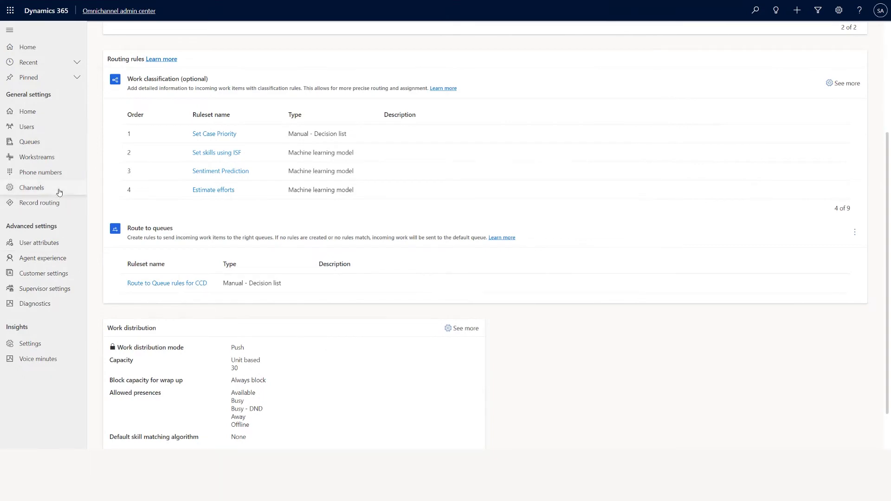
Step: Open the capacity profiles under user attributes and review the CCD Case Agent Profile's details and assigned users
click(56, 249)
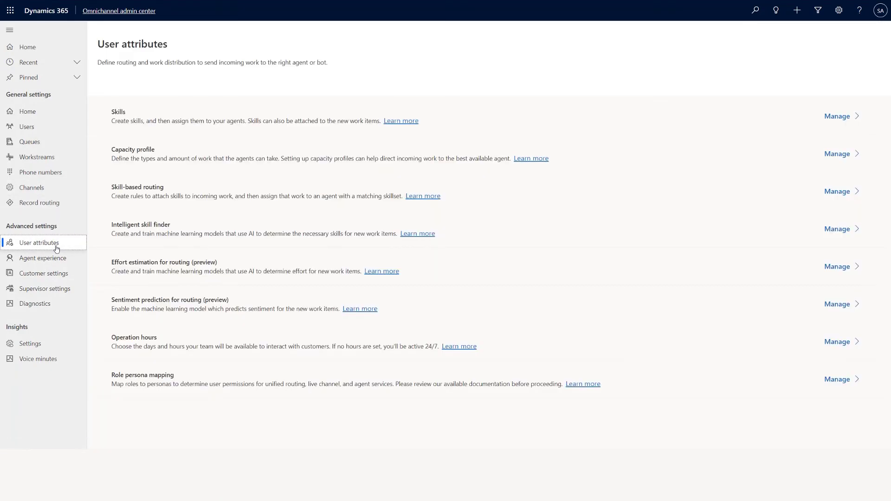
click(836, 154)
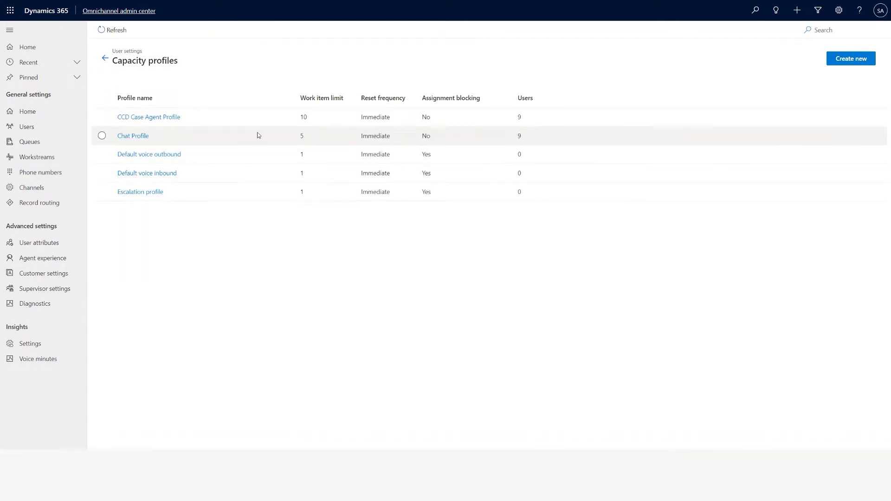
click(165, 121)
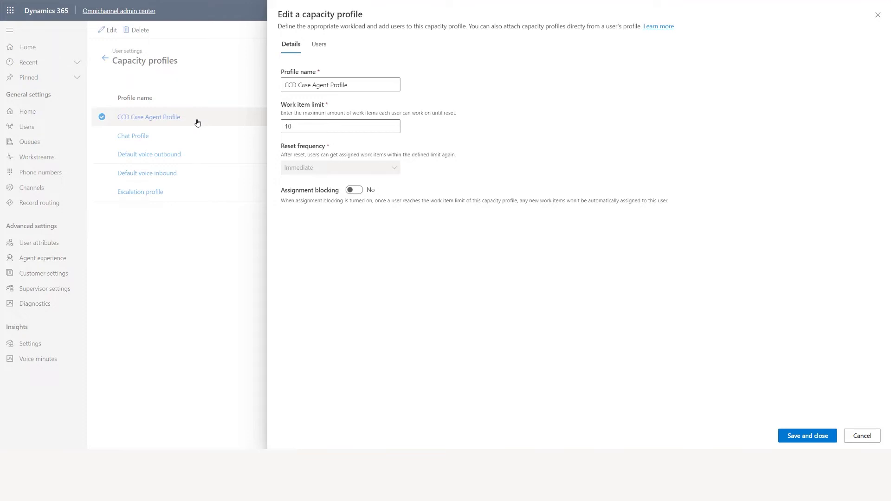
click(320, 45)
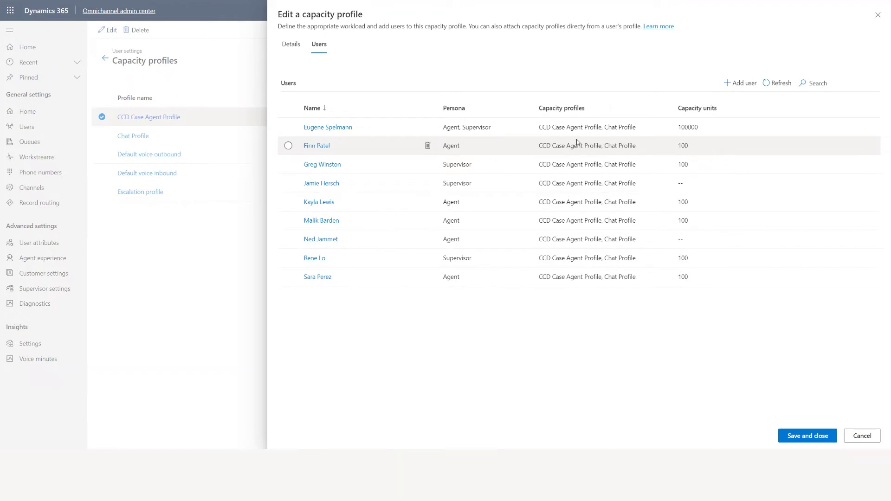
click(291, 44)
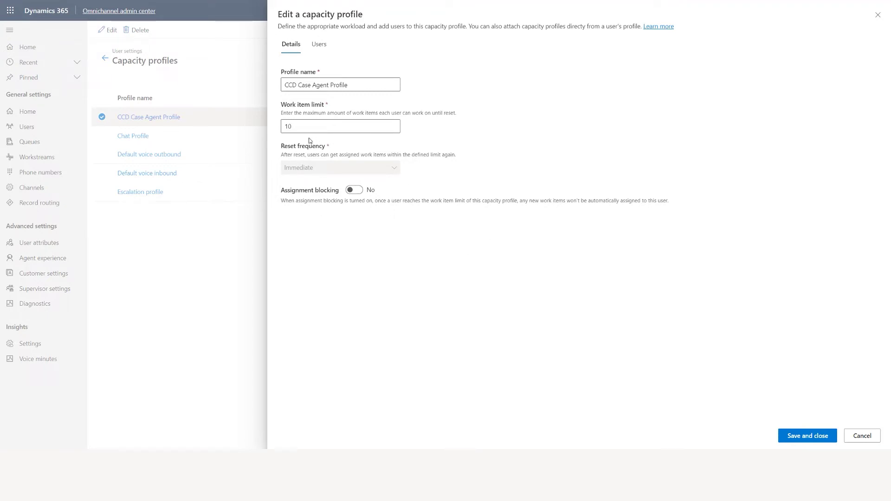
Step: Try a work item limit of 1 with assignment blocking turned on in the CCD Case Agent Profile
drag(298, 128, 281, 127)
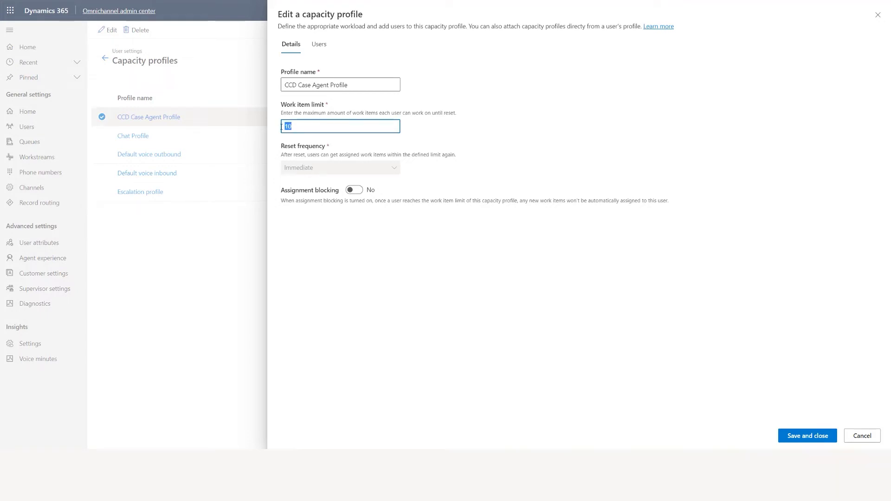
text(1)
click(359, 191)
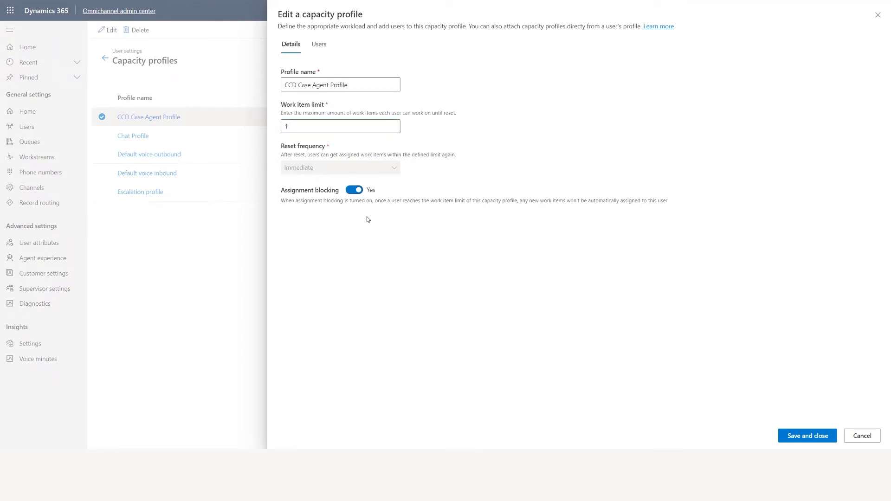
click(286, 124)
text(1)
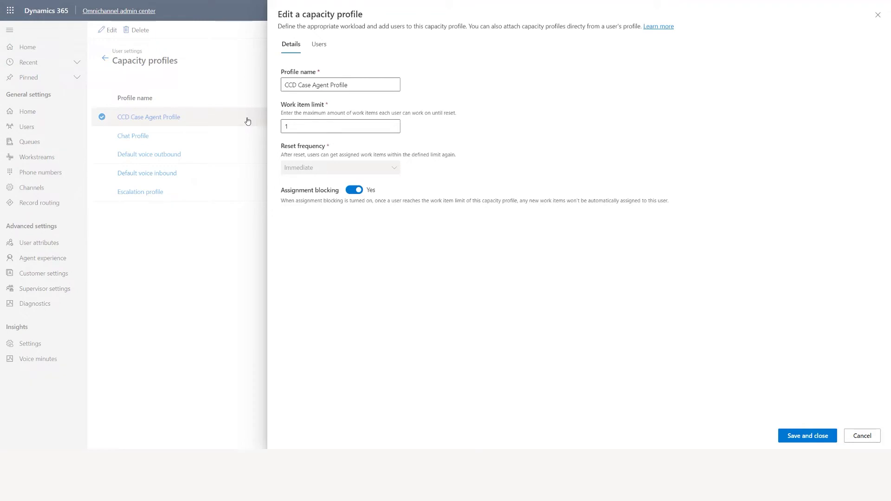
Step: Try a work item limit of 10 in the CCD Case Agent Profile, and discard the profile changes
click(290, 126)
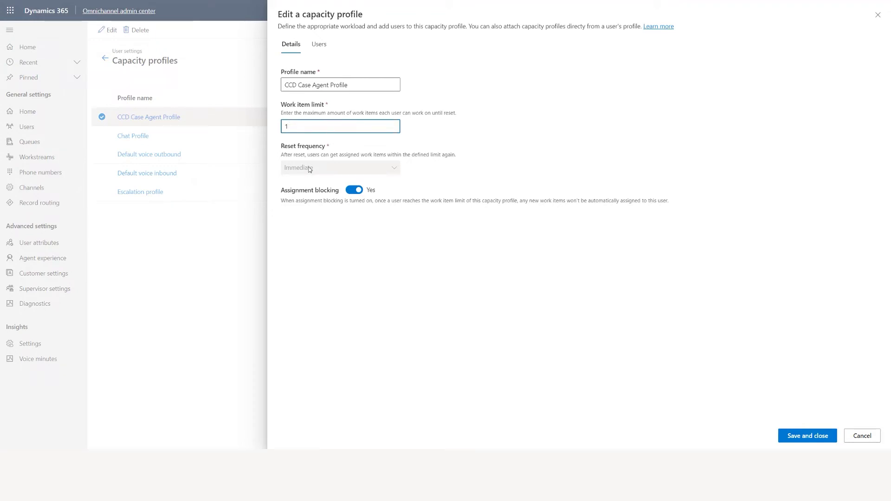
double_click(286, 126)
click(295, 143)
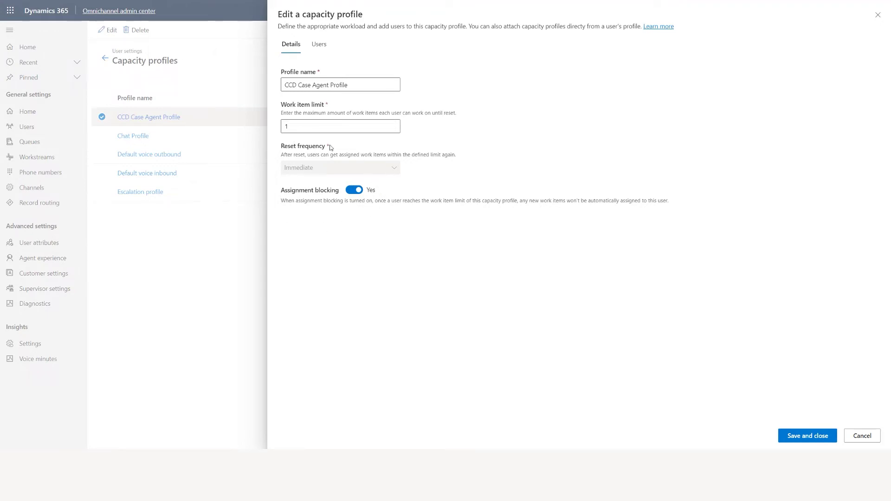
click(294, 128)
drag(294, 128, 284, 129)
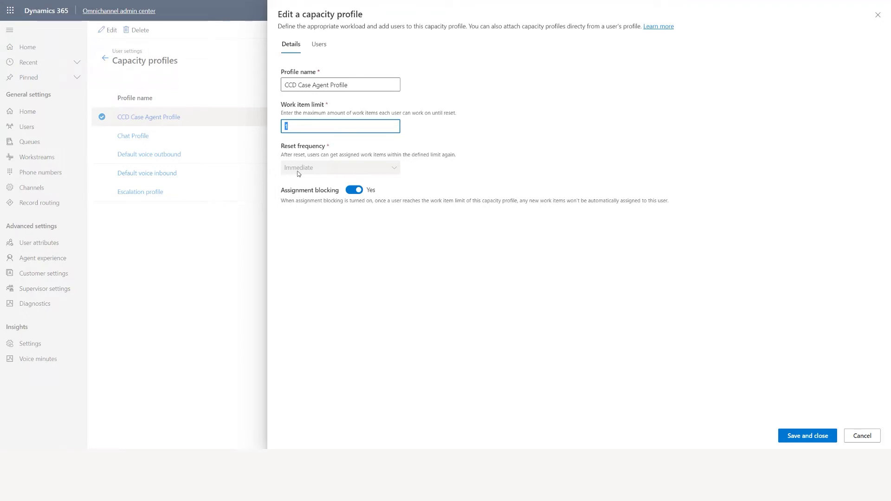
text(10)
drag(303, 130, 281, 127)
click(871, 439)
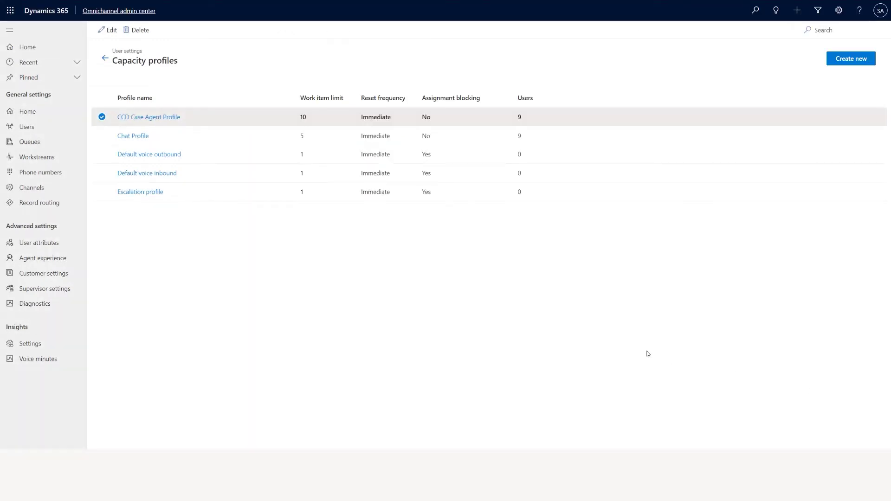
Step: Start a new queue from the queues list and name it Refund Queue
click(38, 161)
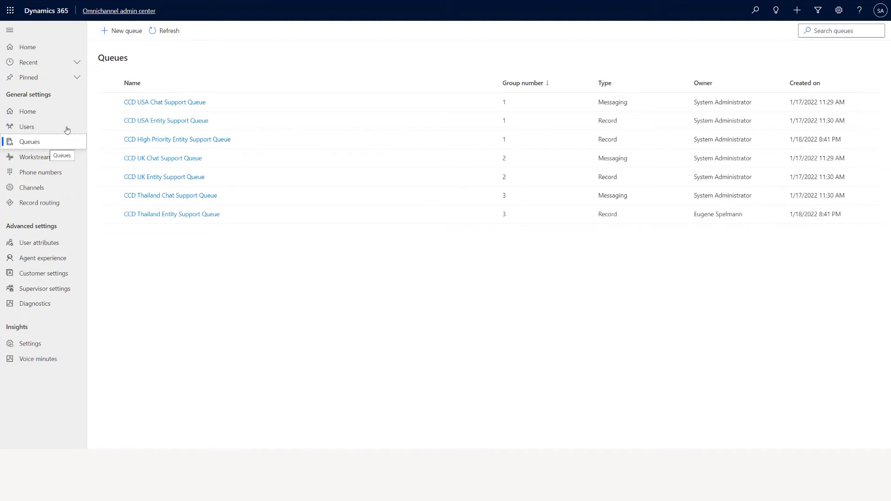
click(120, 32)
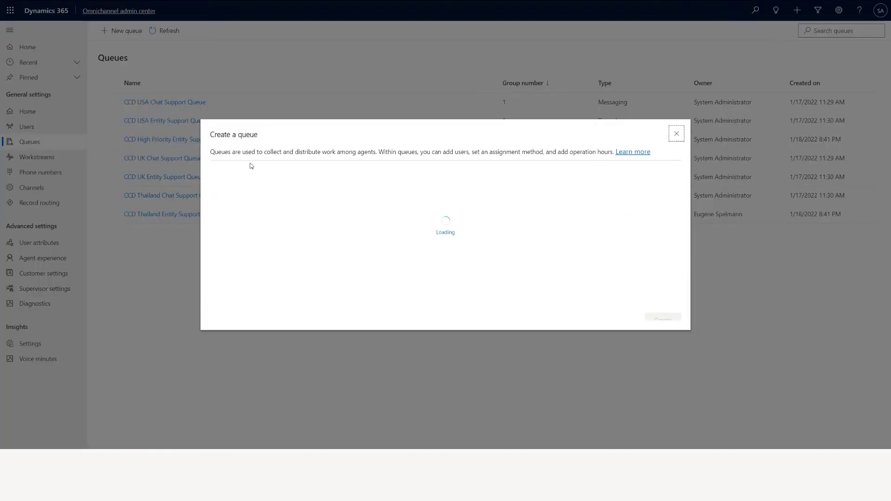
click(314, 187)
text(CCD)
key(BackSpace)
key(BackSpace)
key(BackSpace)
text(Refund Queue)
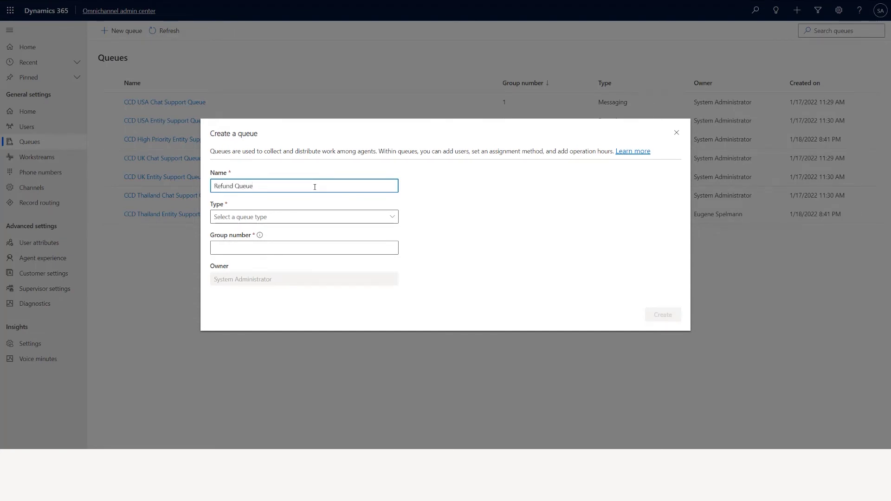
Step: Set the new queue's type to Record and its group number to 1, and create it
click(310, 221)
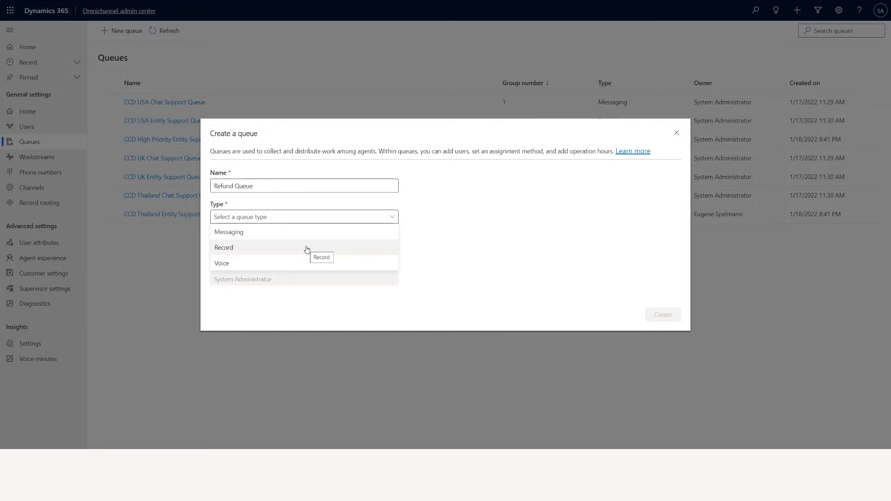
click(307, 248)
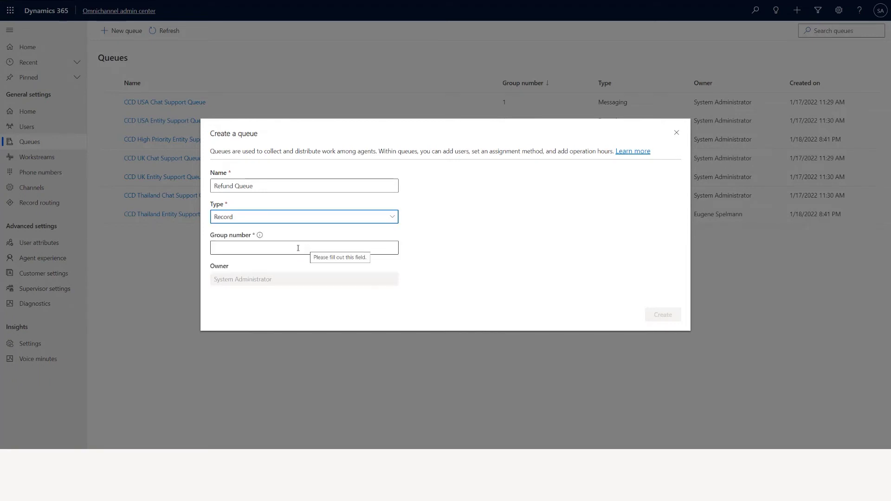
click(287, 251)
text(1)
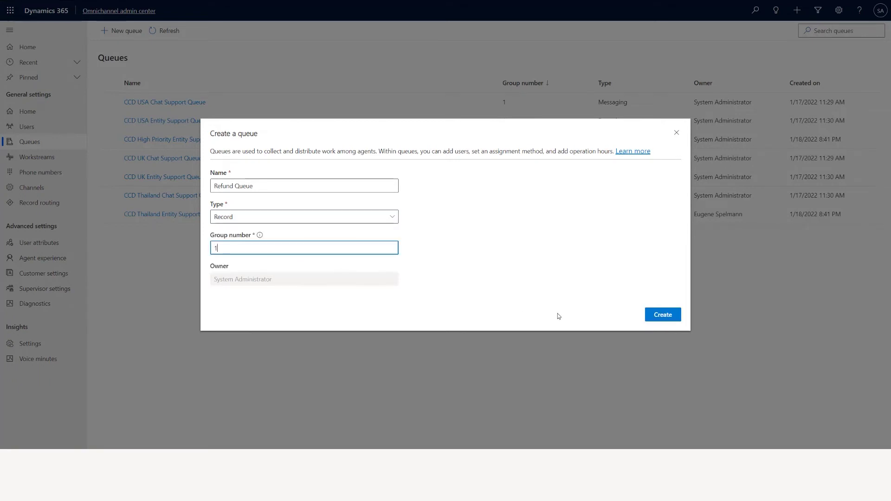
click(663, 315)
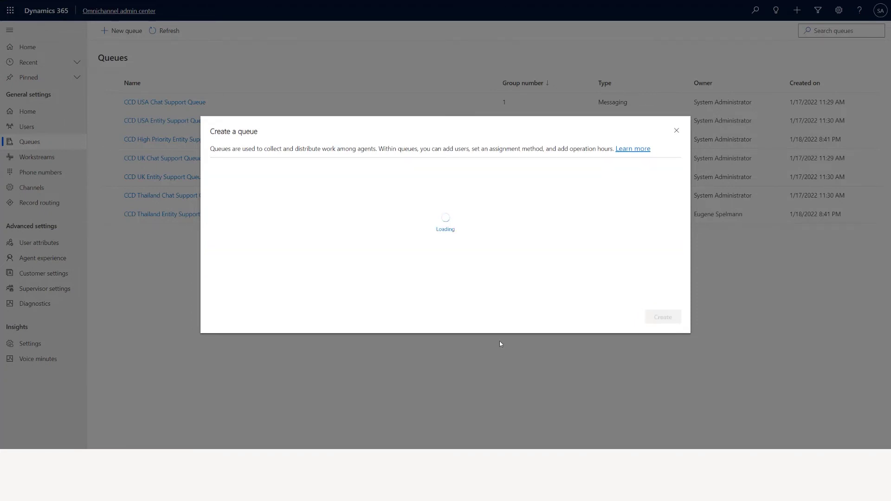
Step: Open the CCD Record Workstream's Route to Queue rules for CCD and check which queue each rule targets
key(F5)
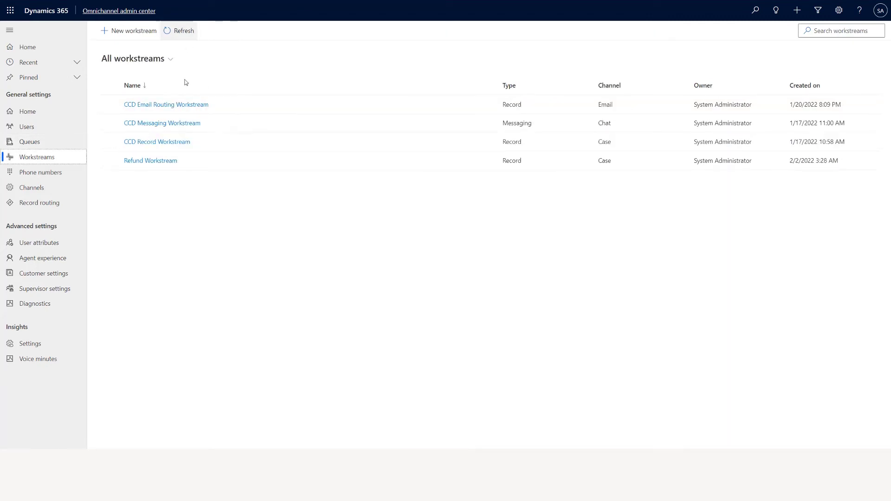
click(151, 144)
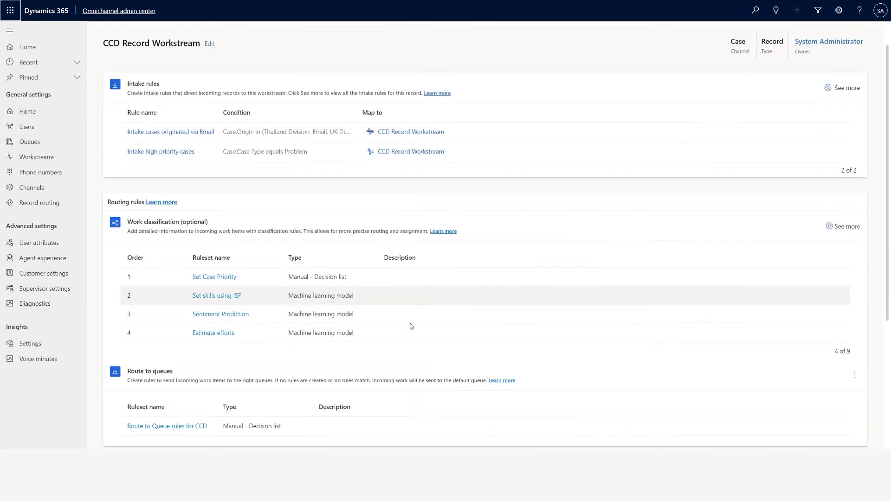
scroll(399, 348, down, 3)
click(165, 327)
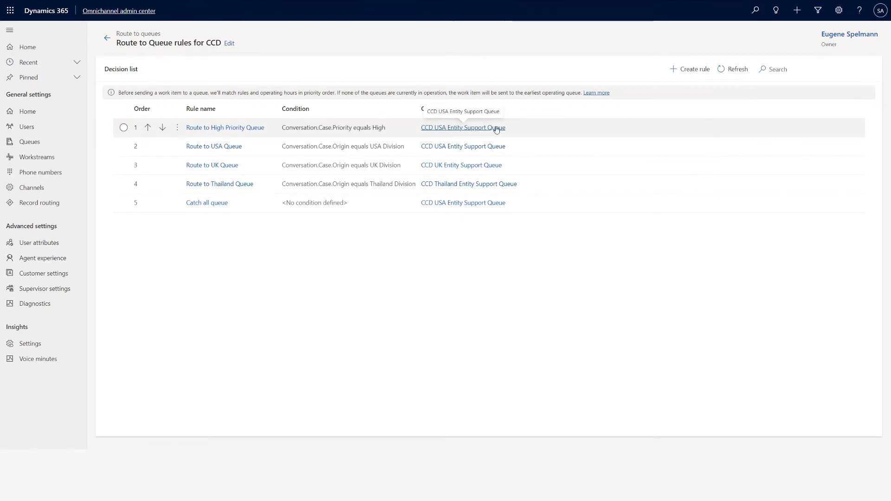
Step: Open the CCD USA Entity Support Queue from the queues list and view its available assignment methods
click(30, 142)
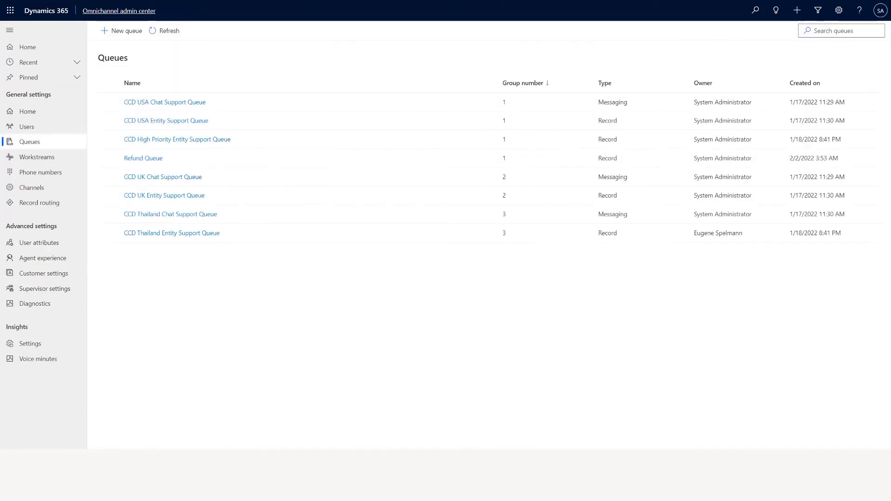
click(180, 122)
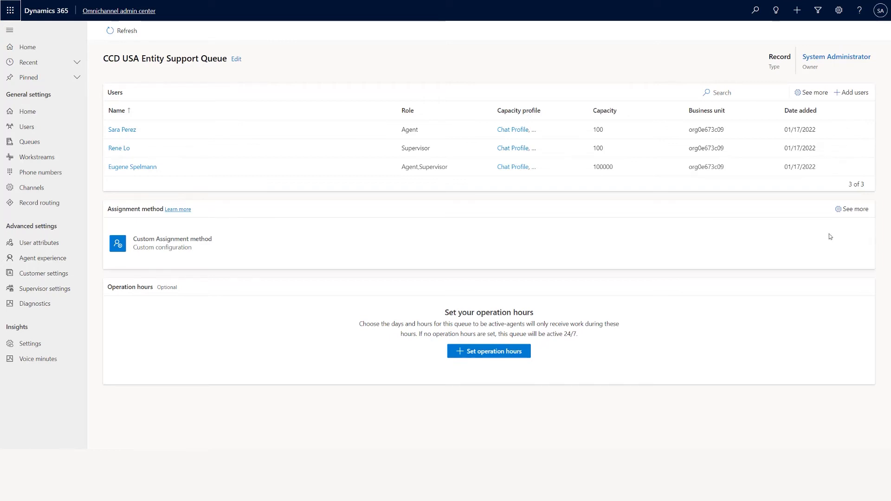
click(854, 210)
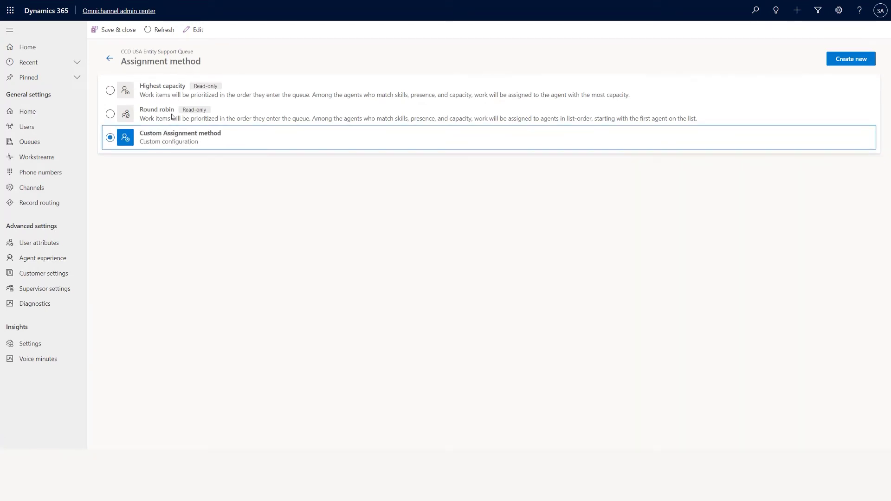
Step: Try Highest capacity and Round robin as the queue's assignment method, and return to the queue without saving
click(110, 90)
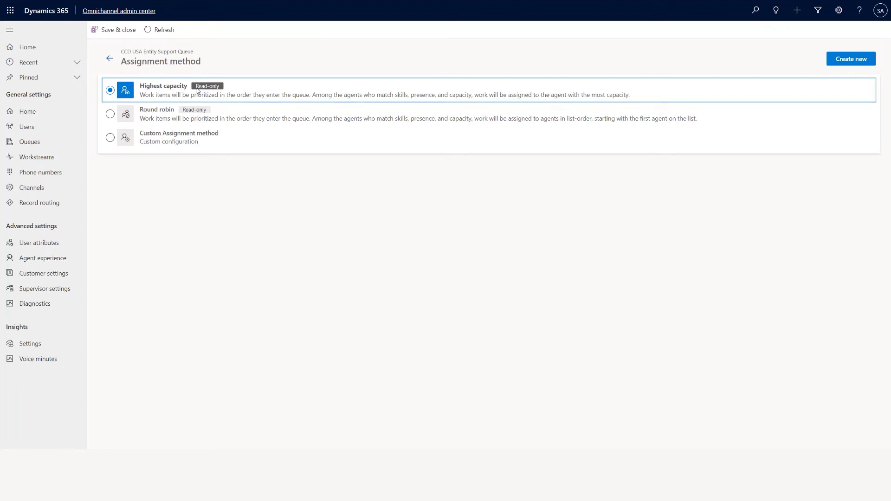
click(110, 114)
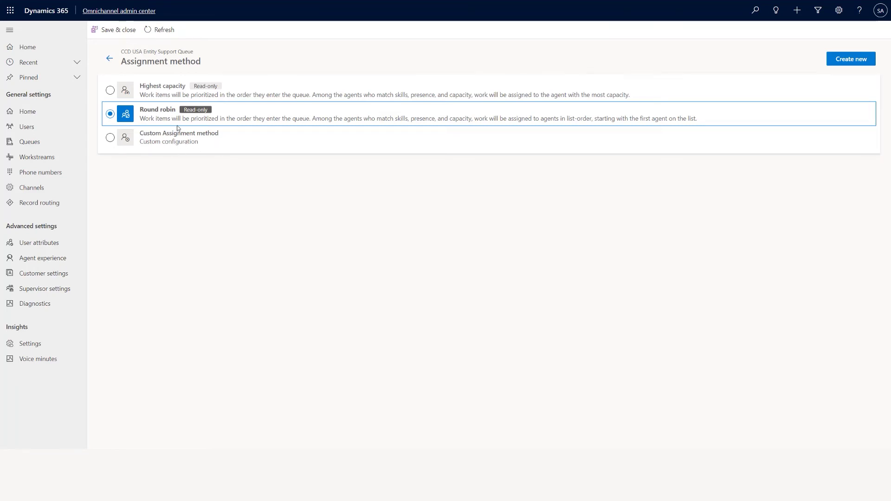
click(110, 59)
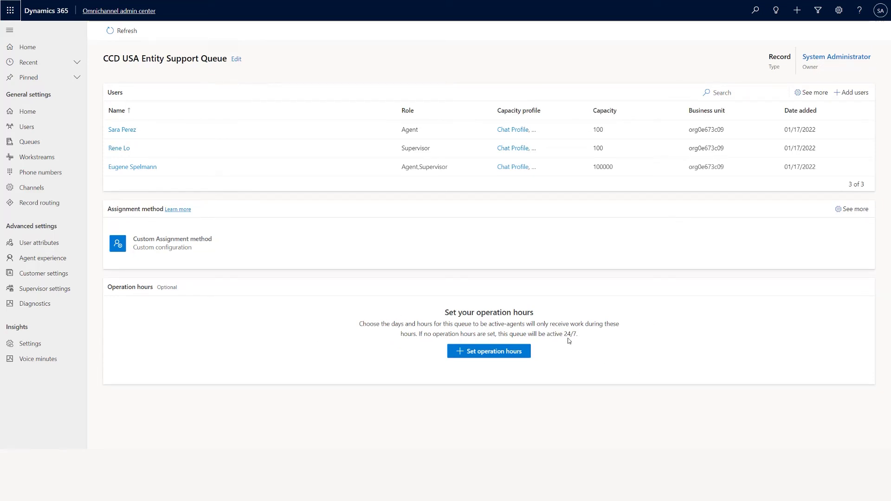
Step: Assign the 8 AM to 5PM operation hours to the CCD USA Entity Support Queue and save them
click(515, 357)
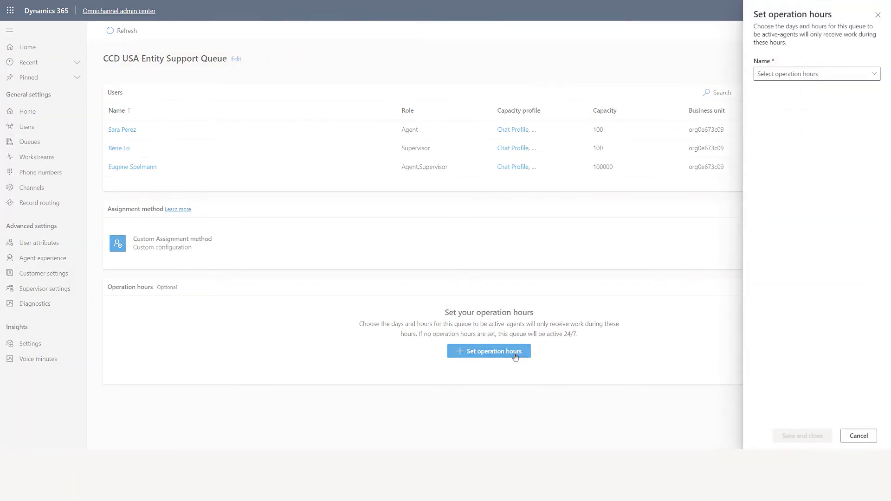
click(875, 79)
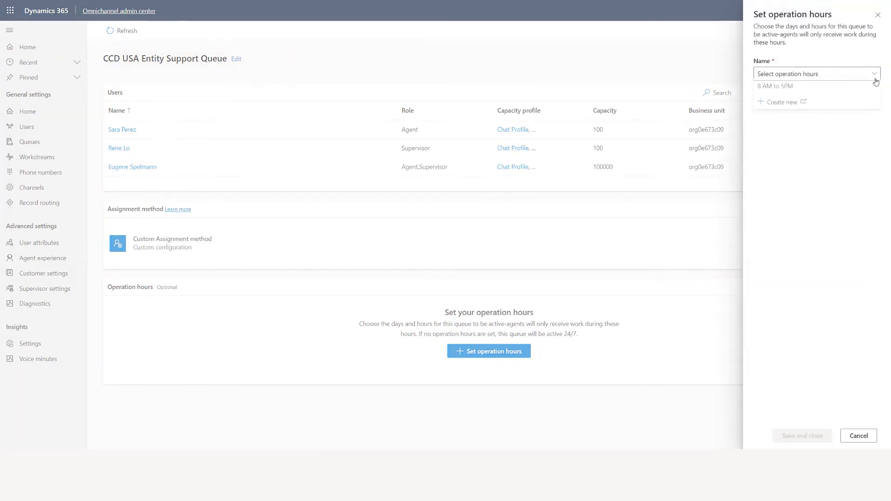
click(843, 88)
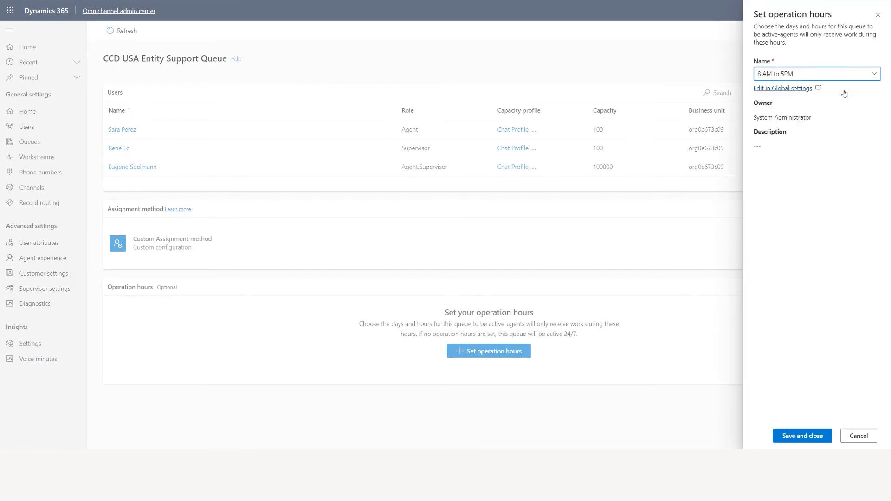
click(807, 439)
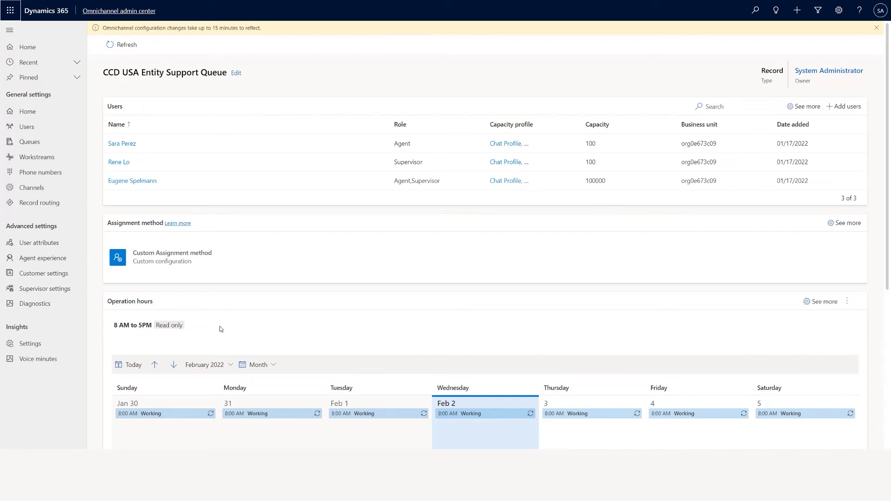
Step: Review the operation hours calendar and remove the operation hours from the CCD USA Entity Support Queue
scroll(219, 326, down, 1)
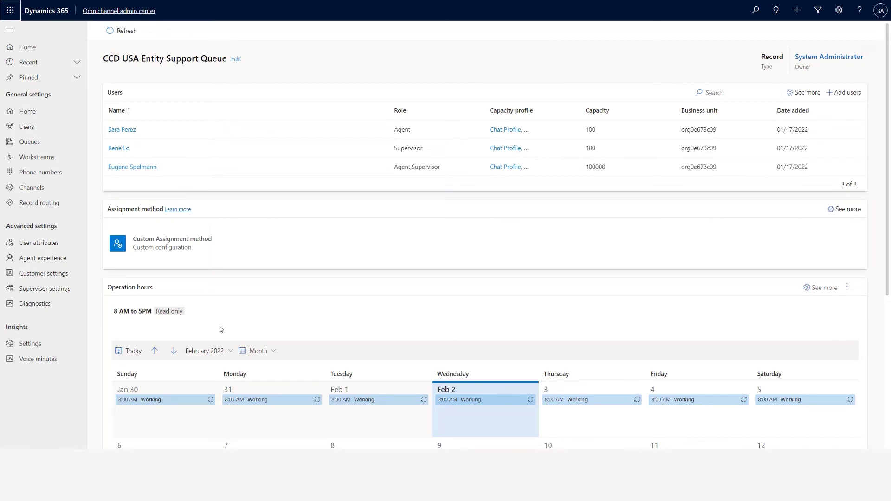
click(848, 290)
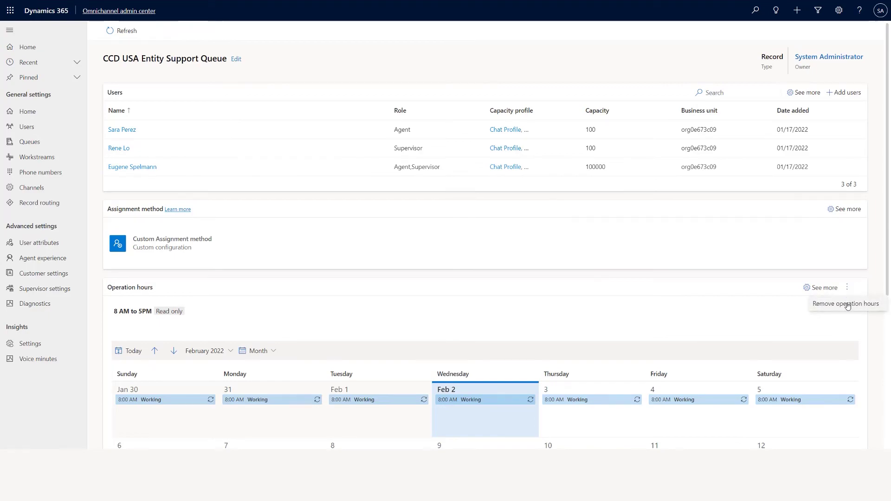
click(848, 306)
click(538, 249)
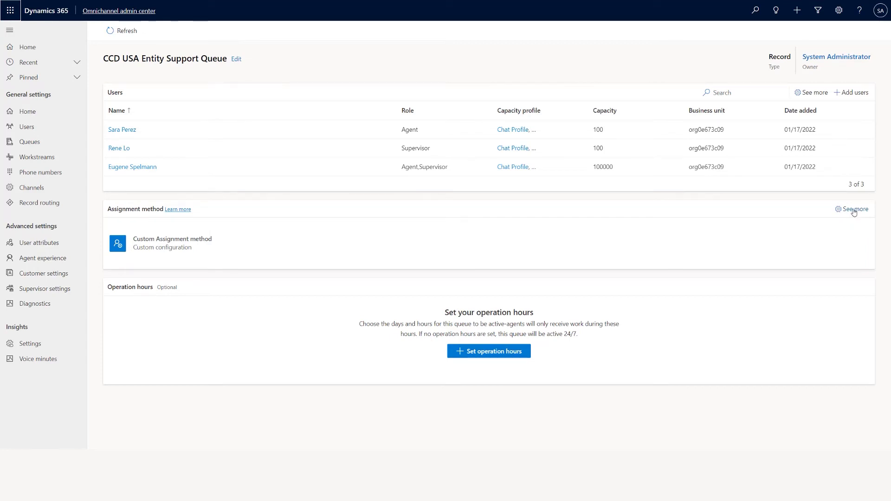
Step: Open the Record Prioritization Ruleset of the queue's Custom Assignment method and widen its rule name column
click(854, 209)
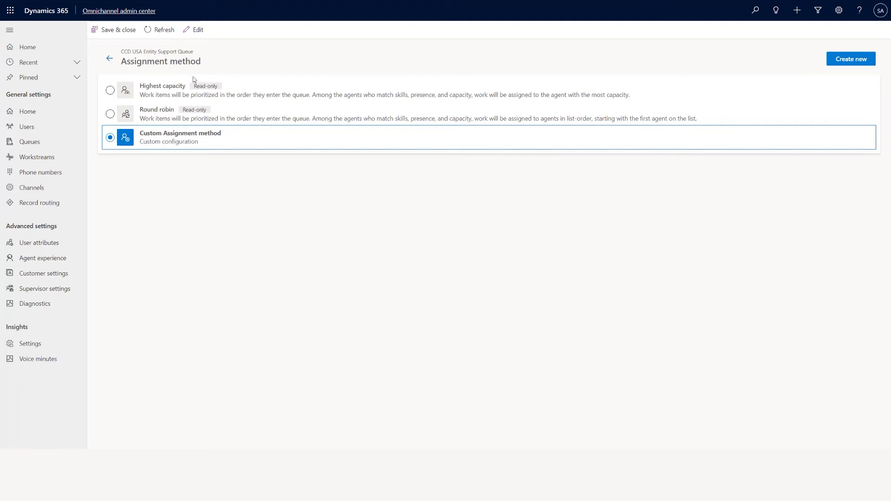
click(199, 31)
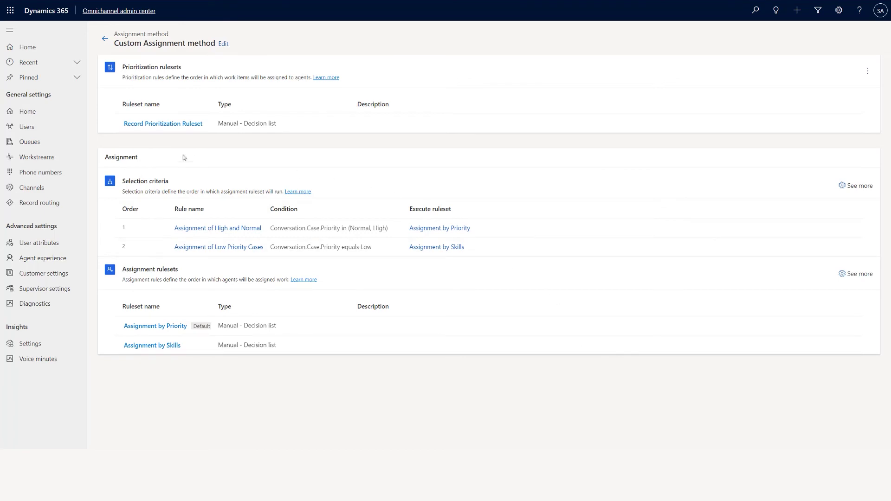
click(173, 124)
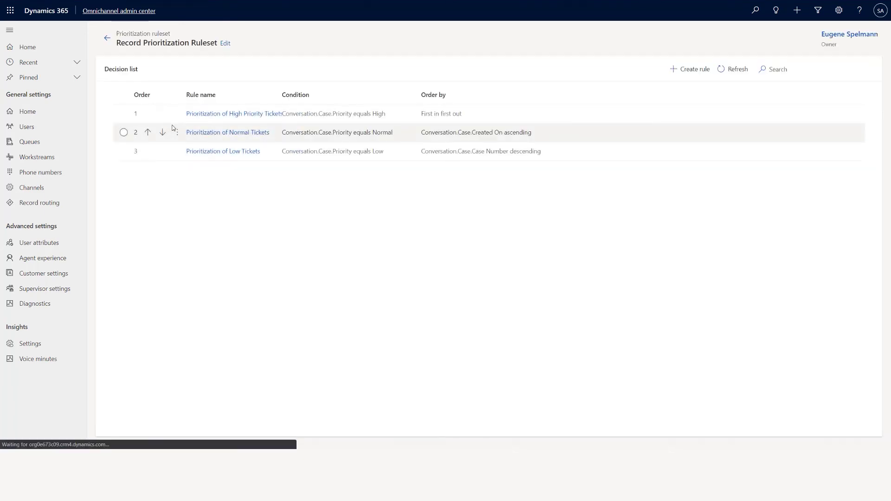
drag(281, 94, 328, 96)
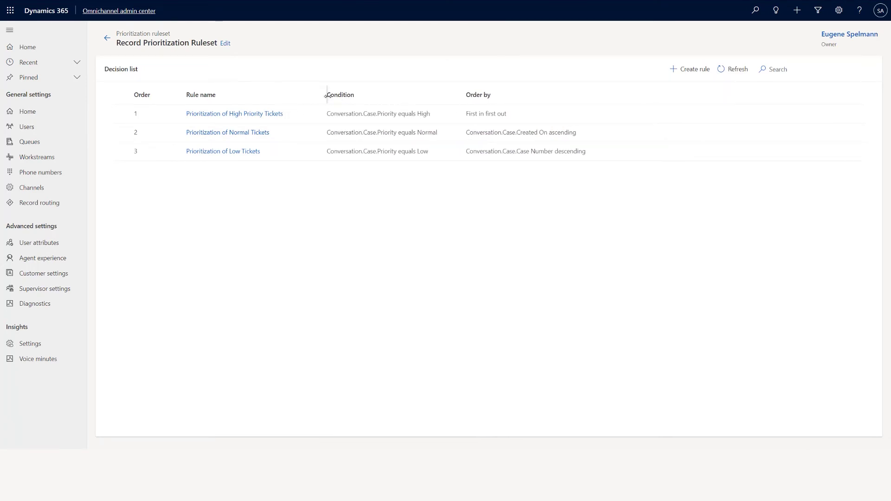
Step: Review the High, Normal and Low ticket prioritization rules without saving, and return to the Custom Assignment method
click(257, 117)
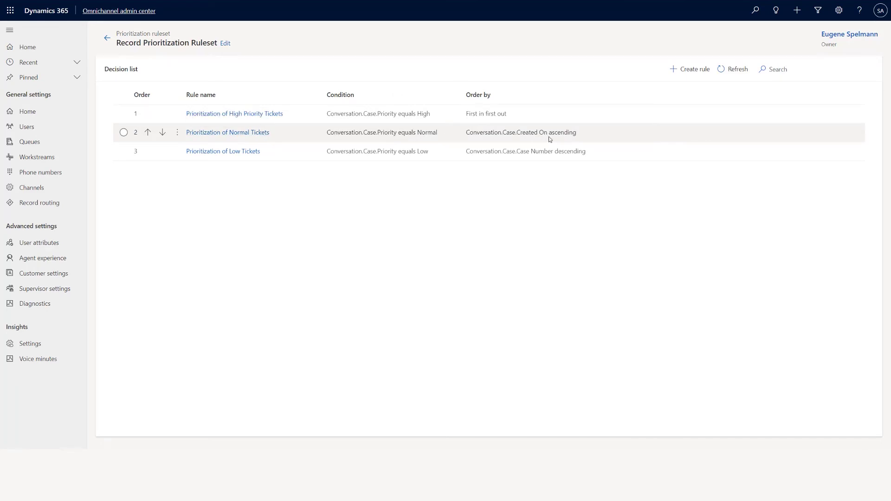
click(263, 134)
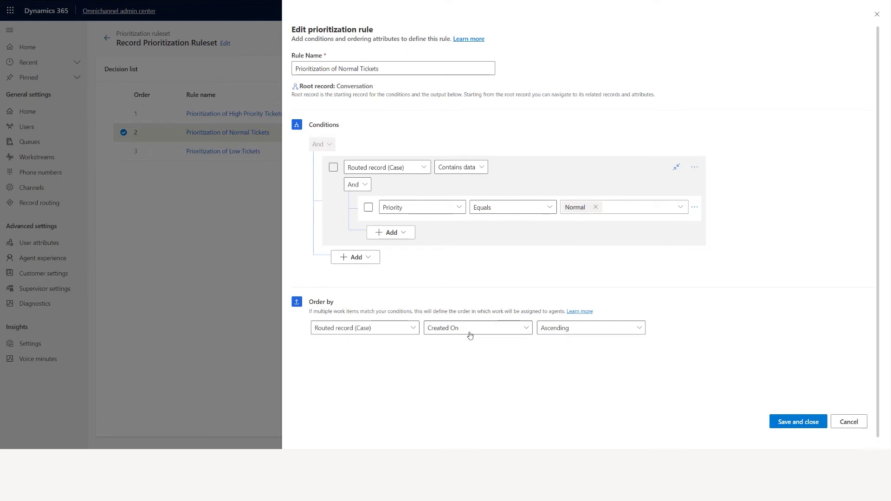
click(847, 422)
click(251, 153)
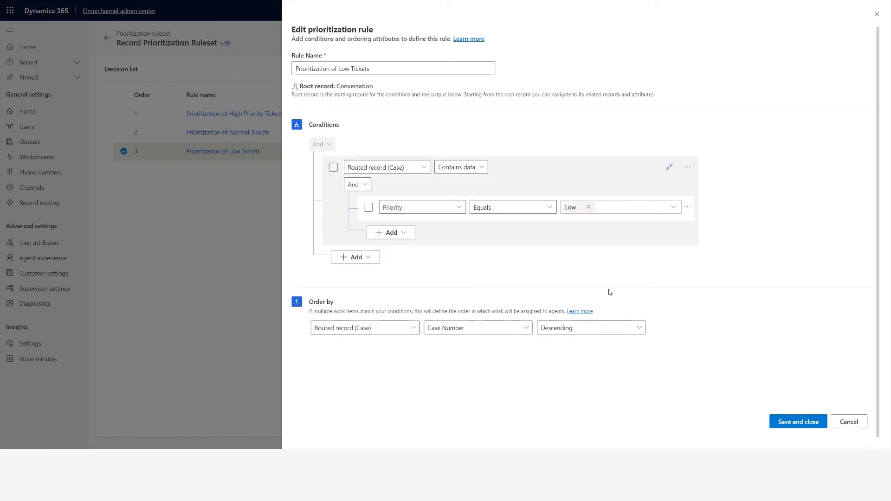
click(852, 421)
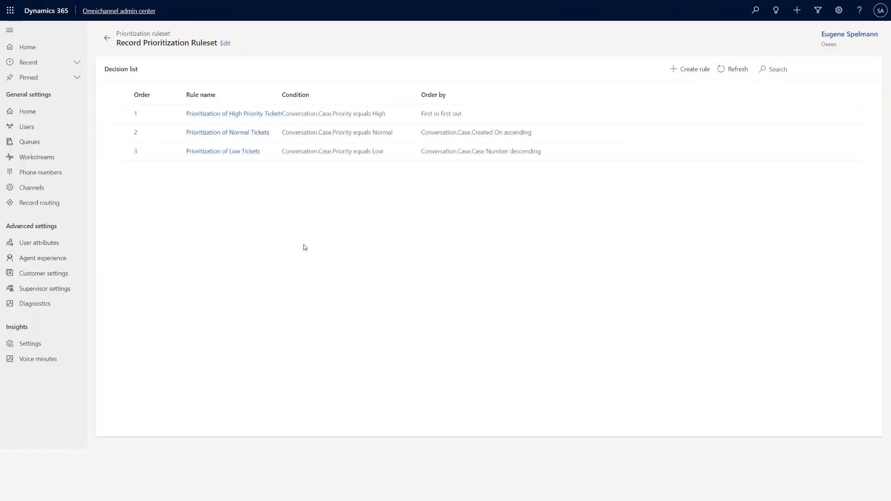
drag(282, 97, 319, 99)
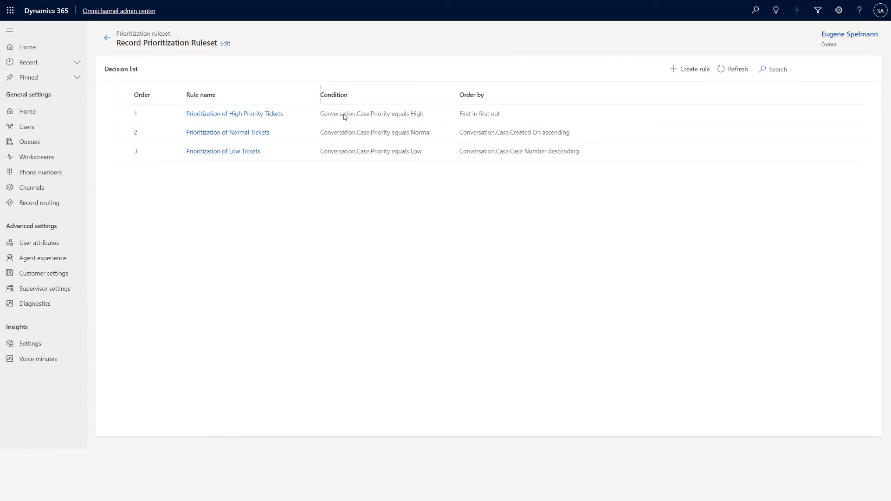
mouse_move(382, 117)
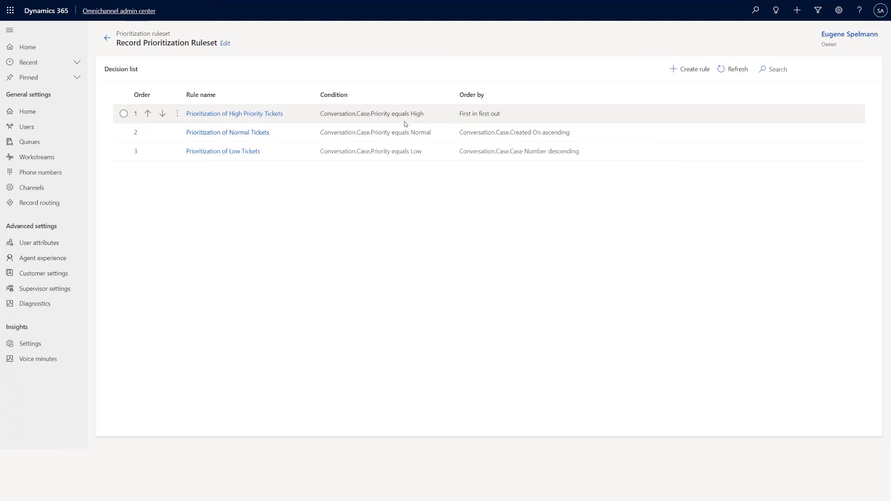
click(108, 41)
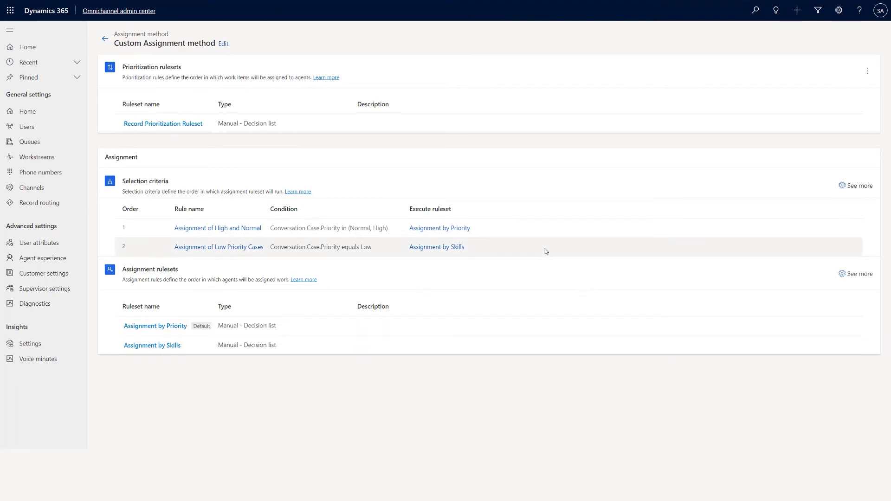
Step: Review the selection criteria rule for High and Normal Priority Cases and its available rulesets, and close it without saving
click(863, 187)
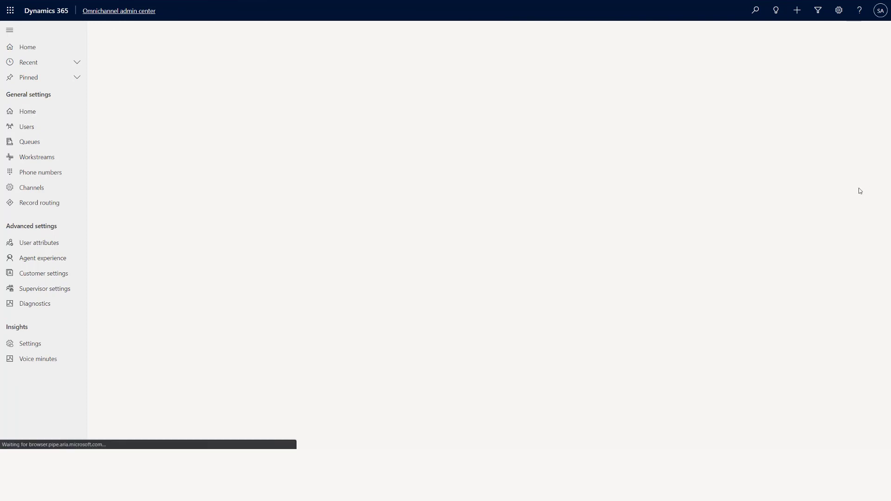
drag(279, 94, 349, 93)
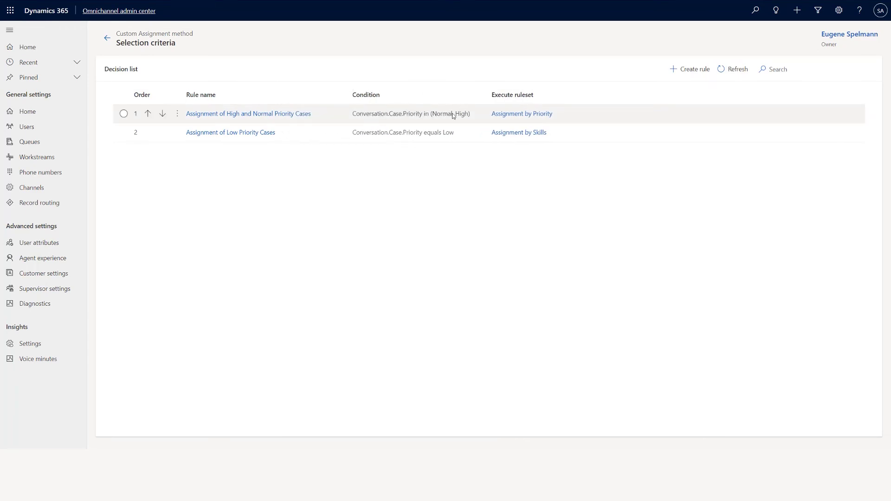
click(298, 117)
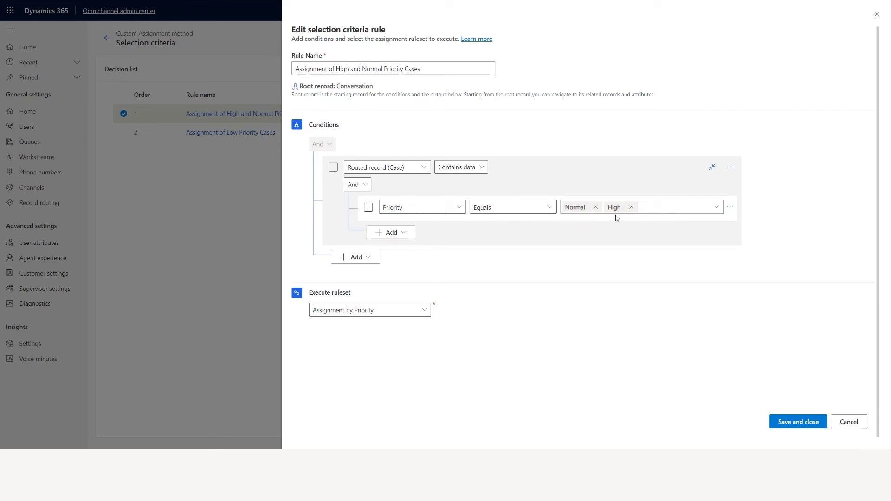
click(354, 315)
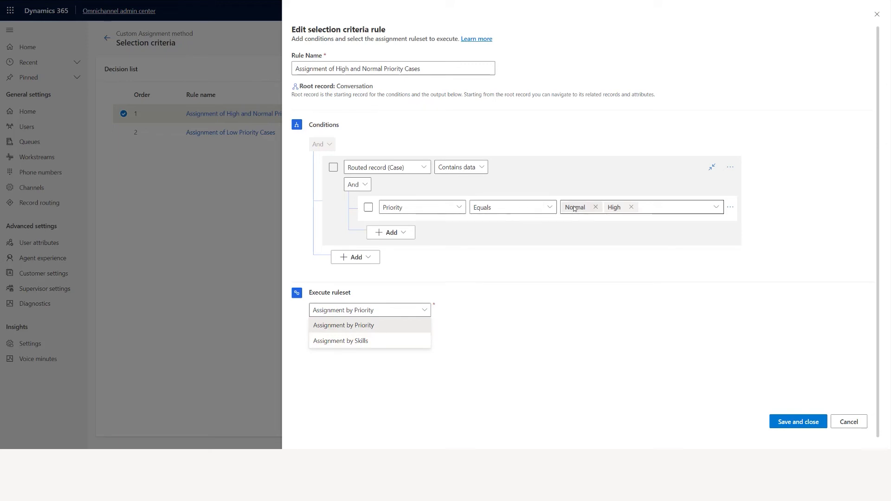
click(366, 326)
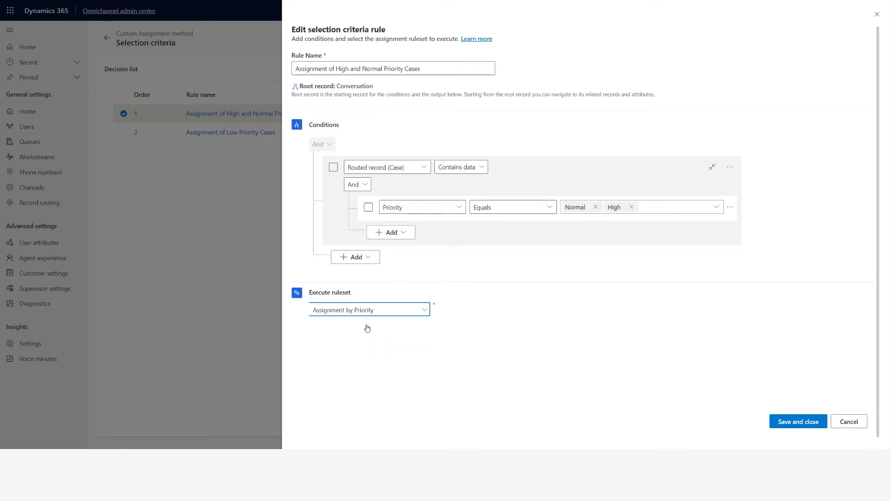
click(849, 423)
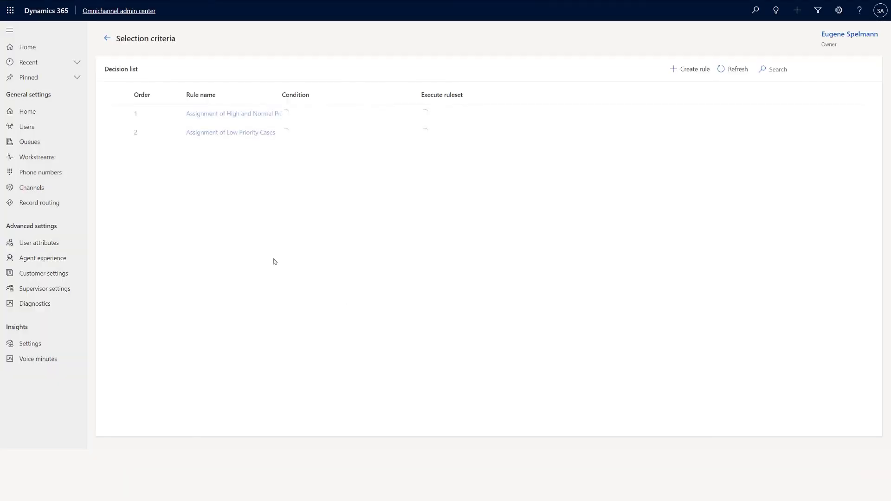
Step: Open the Assignment based on presence rule in the Custom Assignment method's Assignment by Priority ruleset
click(106, 40)
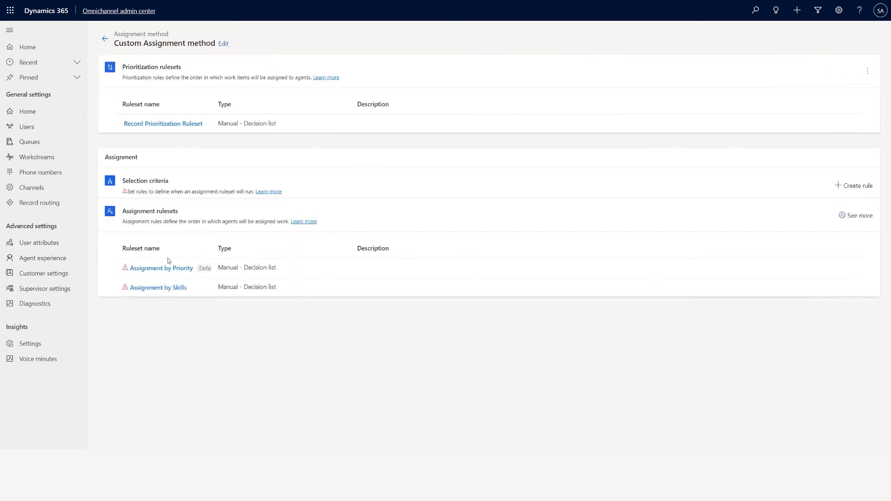
click(157, 326)
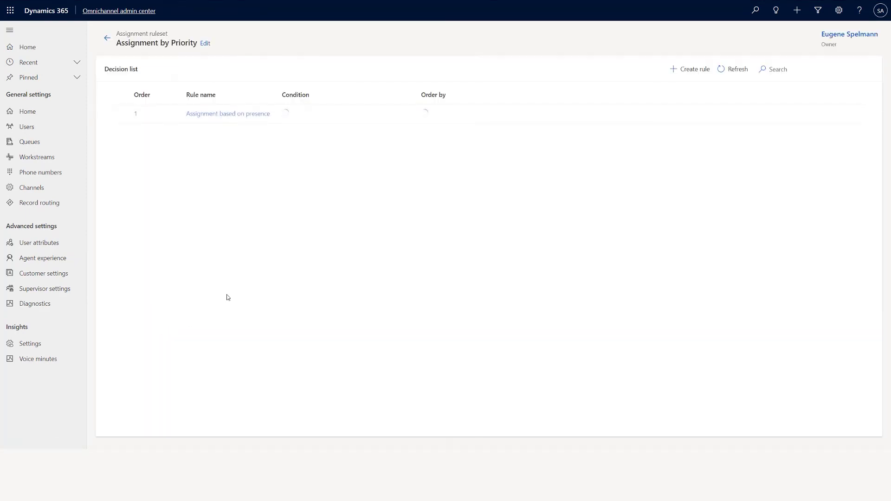
click(244, 118)
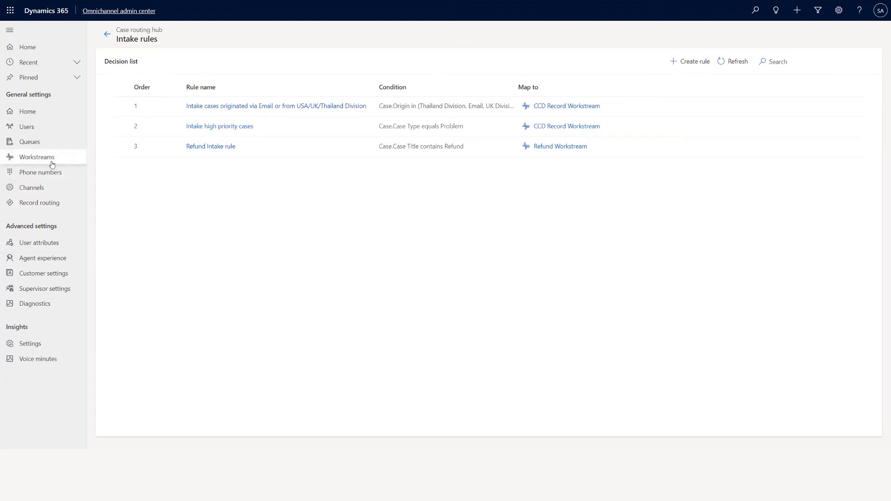
Step: Open the work distribution settings of the CCD Record Workstream and show the options for allowed presences
click(46, 159)
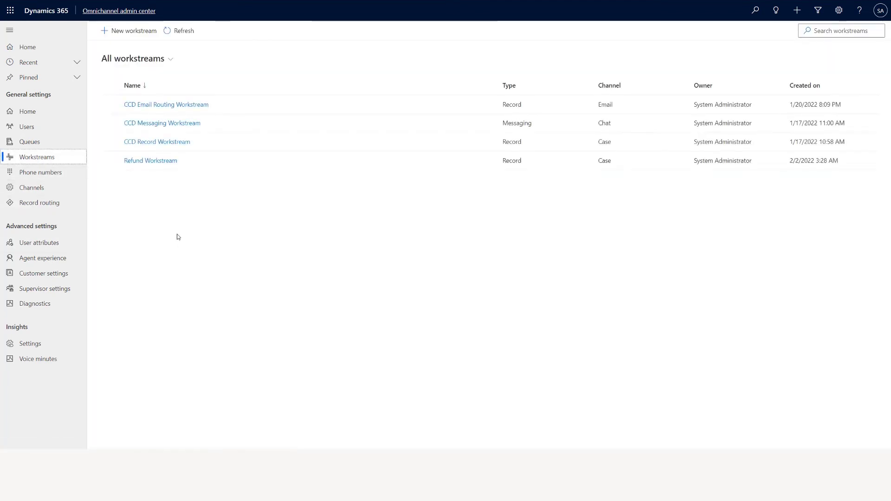
click(153, 142)
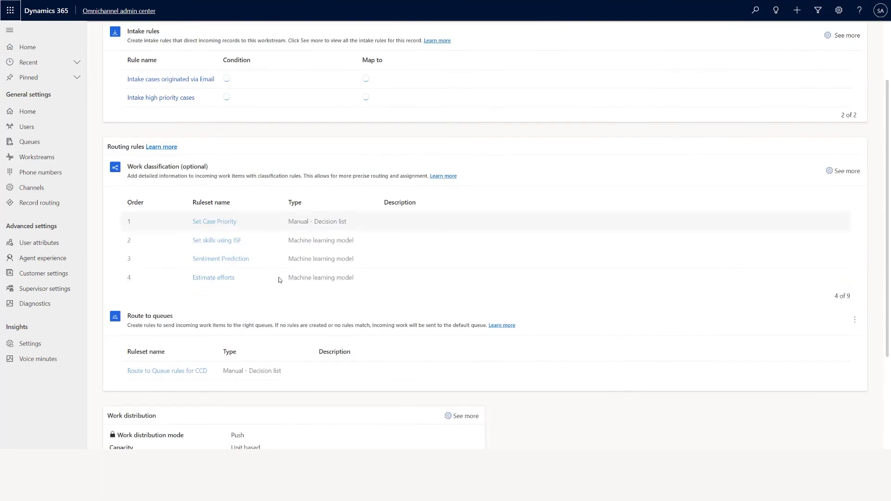
scroll(449, 365, down, 5)
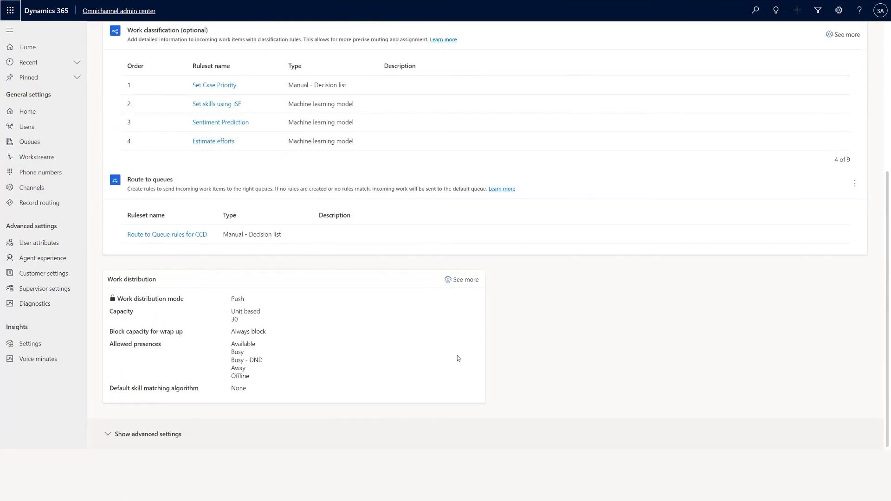
click(473, 283)
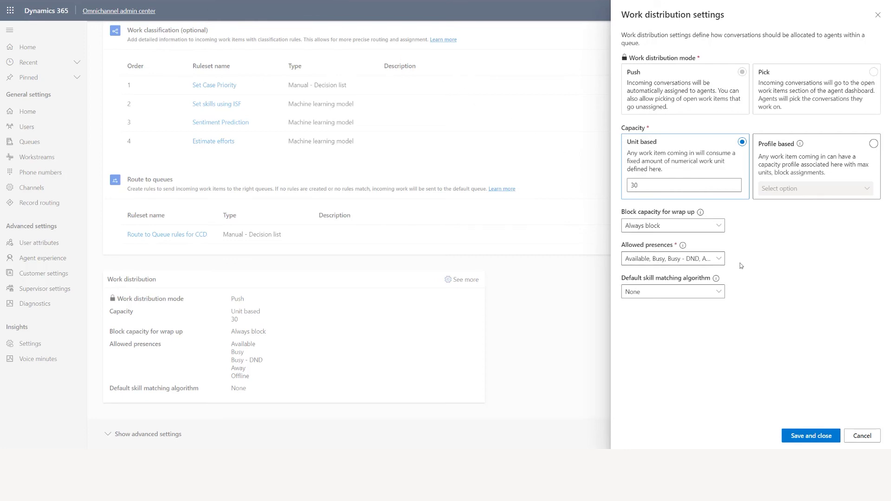
click(725, 260)
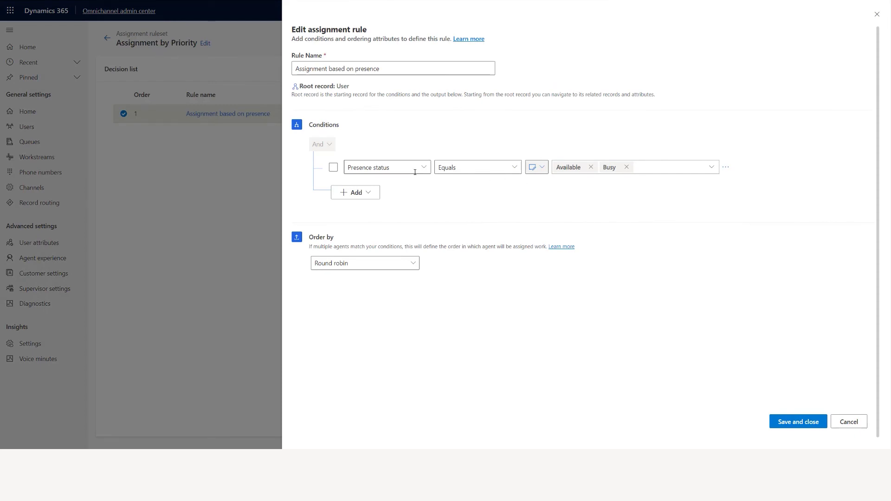
Step: Try a dynamic match of the rule's presence status condition with the workstream's Allowed Presences attribute
click(534, 168)
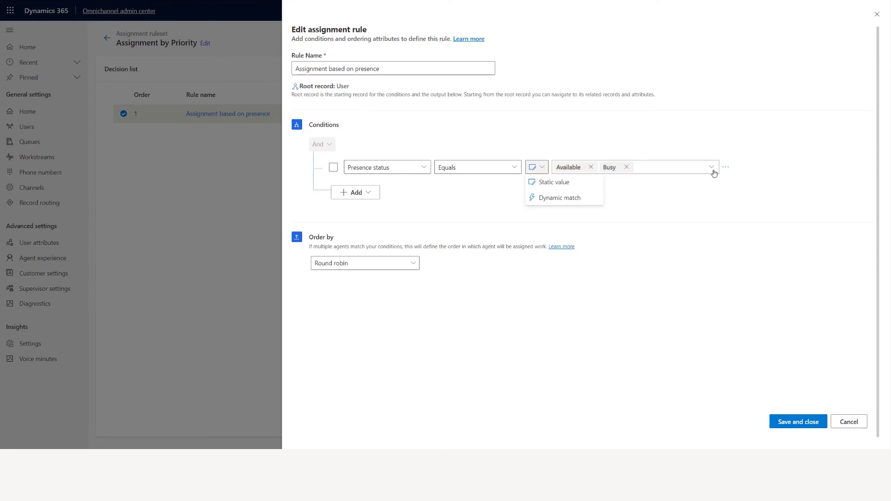
click(564, 199)
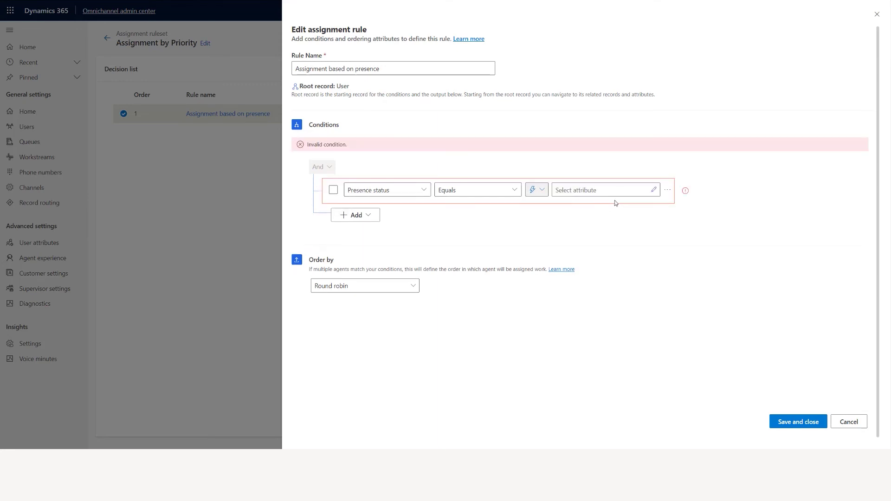
click(654, 190)
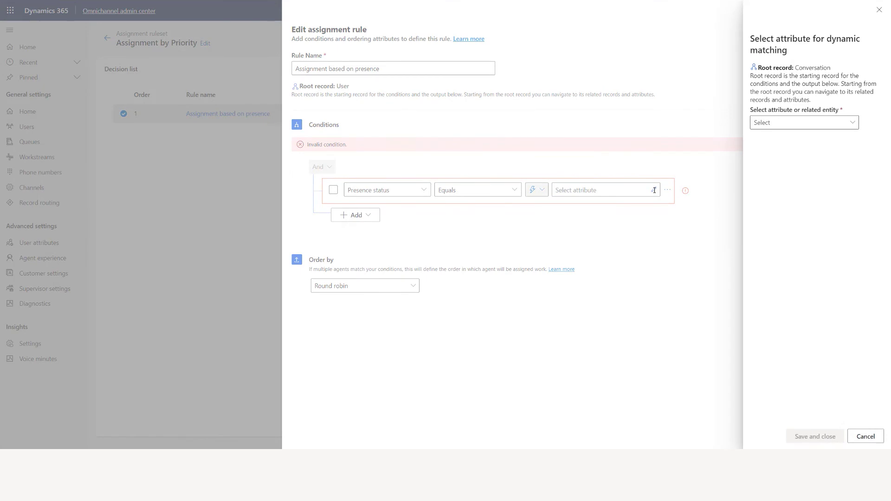
click(852, 123)
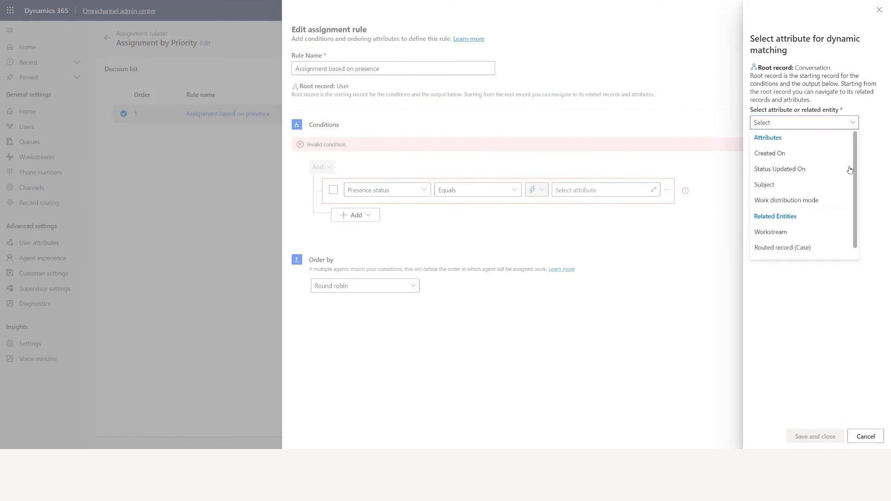
click(801, 232)
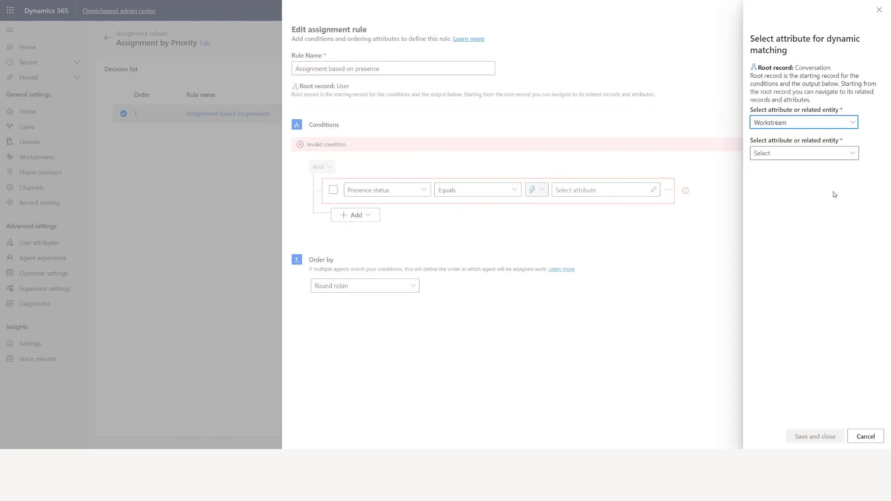
click(852, 158)
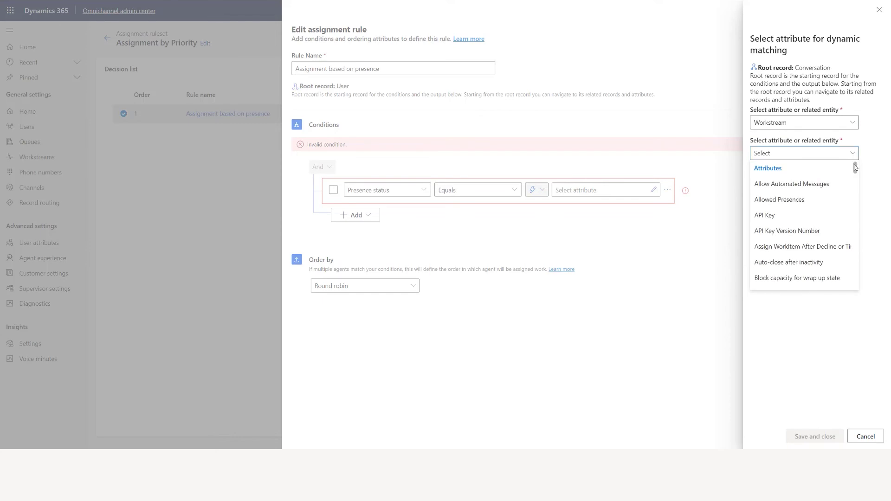
click(824, 205)
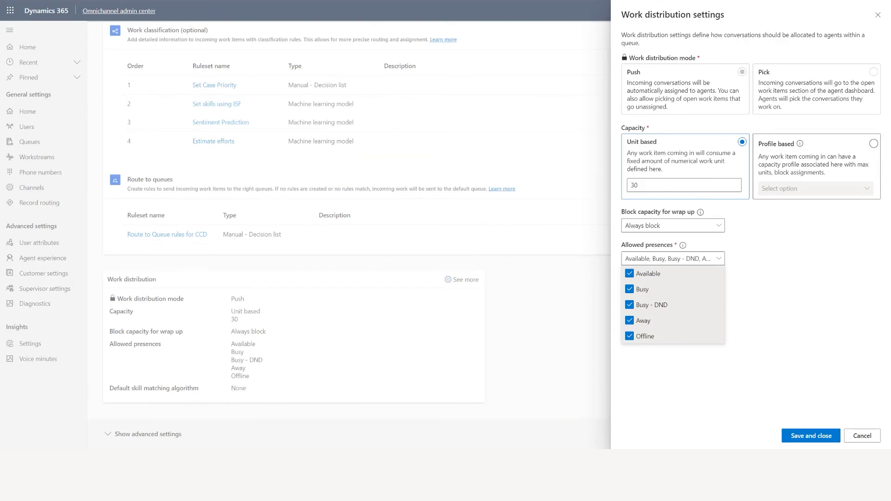
Step: Deselect Offline, Away, Busy - DND and Busy from the allowed presences in the workstream's work distribution settings
click(629, 336)
click(629, 320)
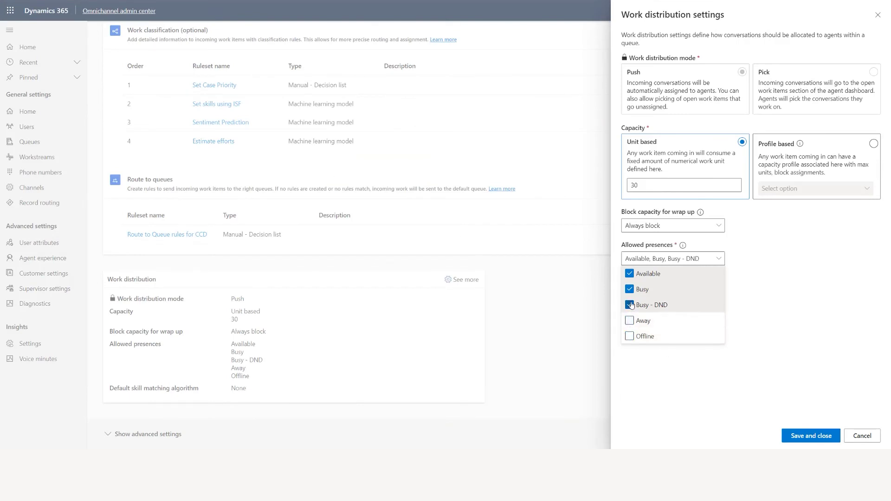
click(630, 305)
click(630, 289)
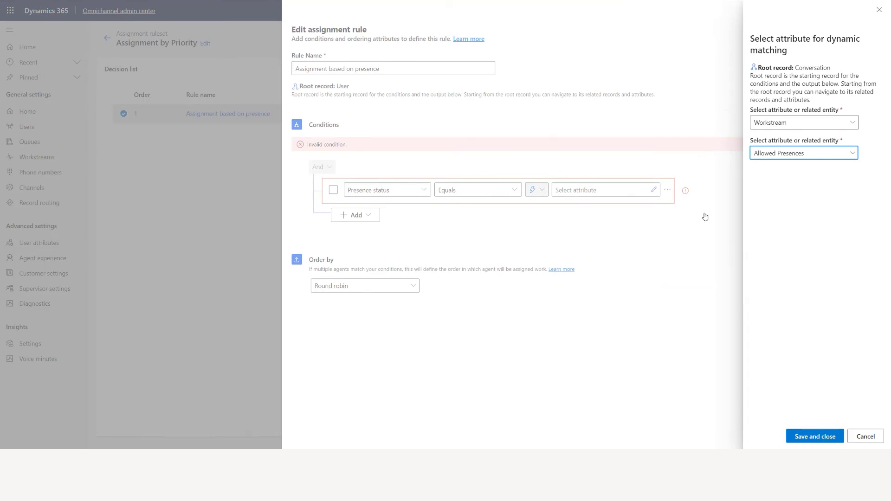
Step: Cancel the dynamic attribute selection and show the value type options for the rule's presence status condition
click(860, 439)
click(537, 189)
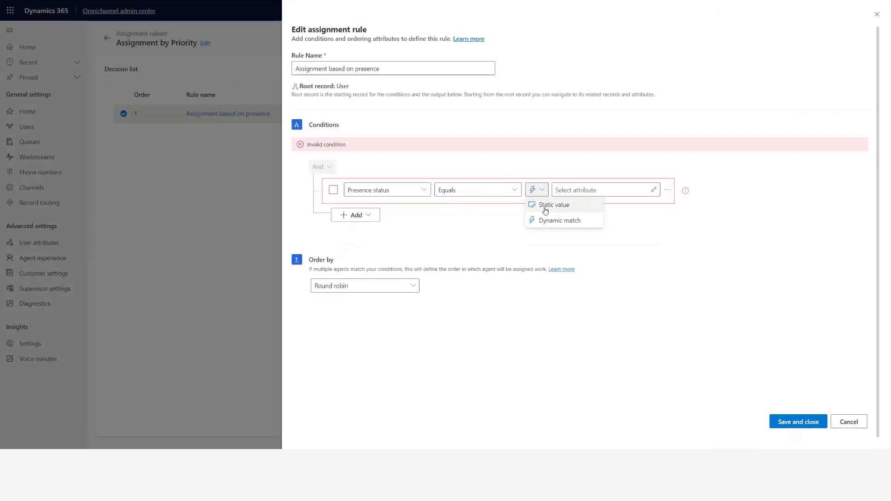
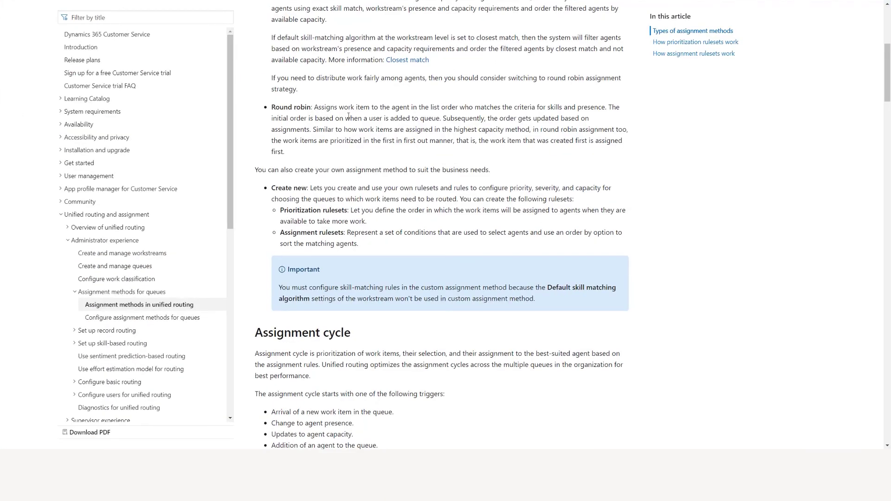
Step: Switch to the Microsoft Docs article on assignment methods in unified routing and review the out-of-the-box and custom assignment method types
scroll(347, 219, up, 6)
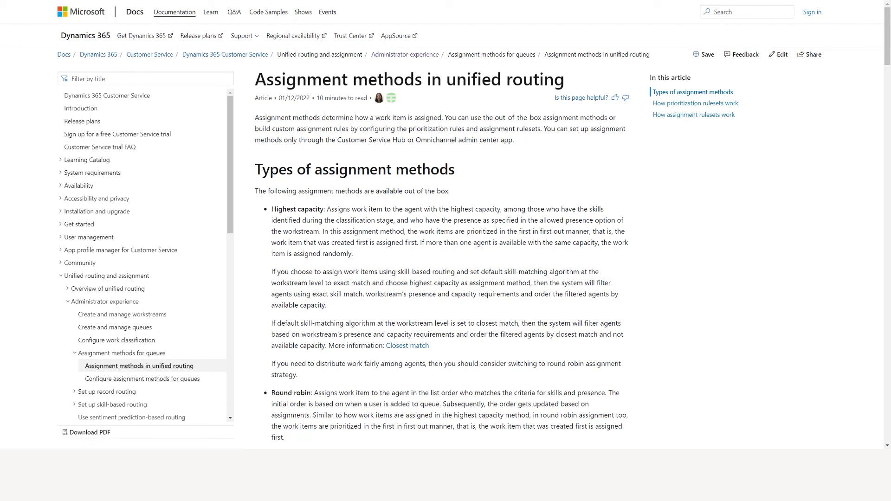
drag(255, 169, 455, 169)
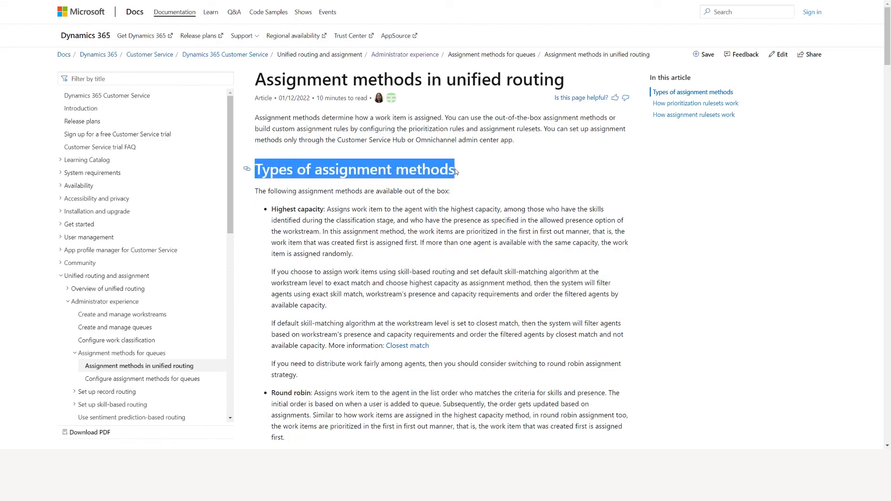
click(343, 222)
scroll(343, 222, down, 6)
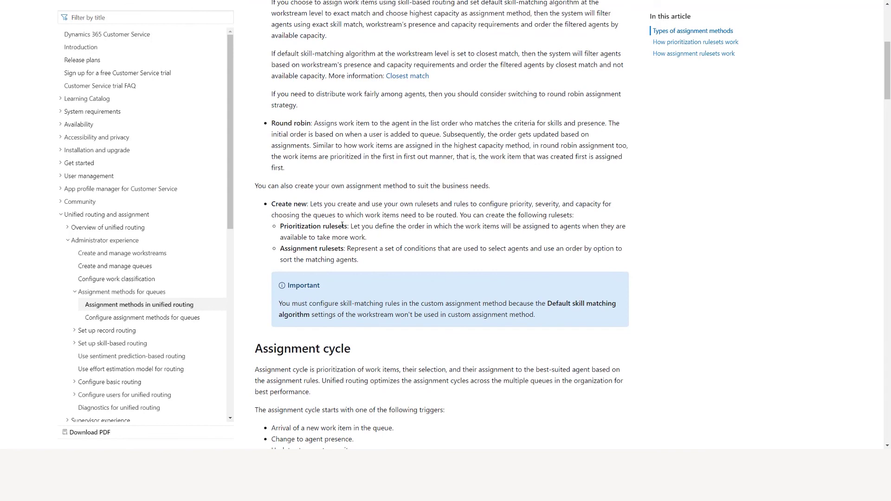
drag(330, 202, 369, 265)
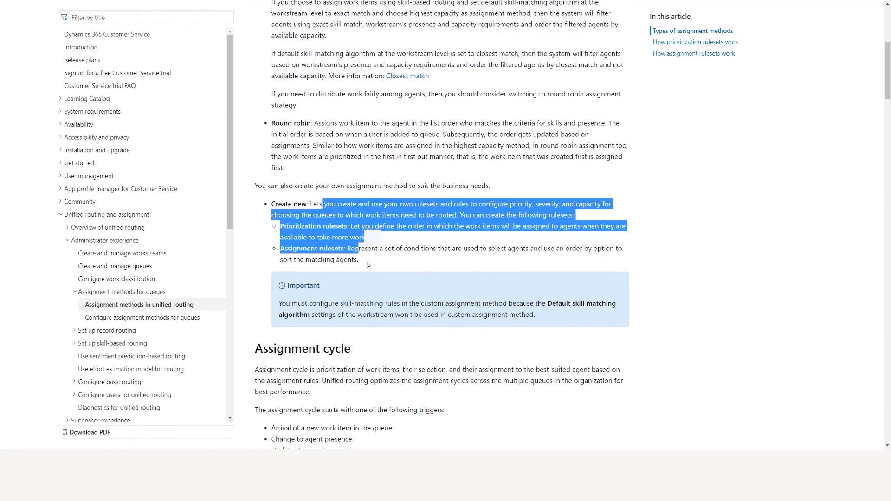
click(369, 264)
Step: Review the article's explanation of the assignment cycle and how prioritization rulesets work, including the four-rule example
scroll(369, 265, down, 6)
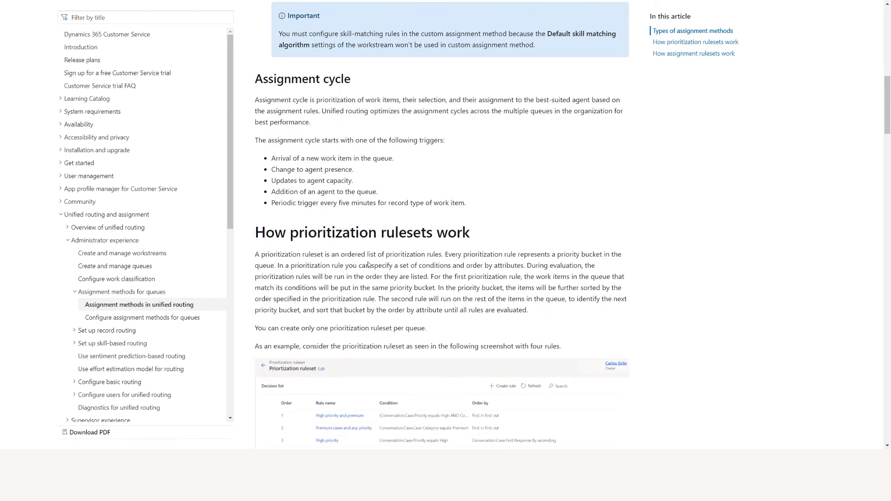
scroll(369, 264, down, 3)
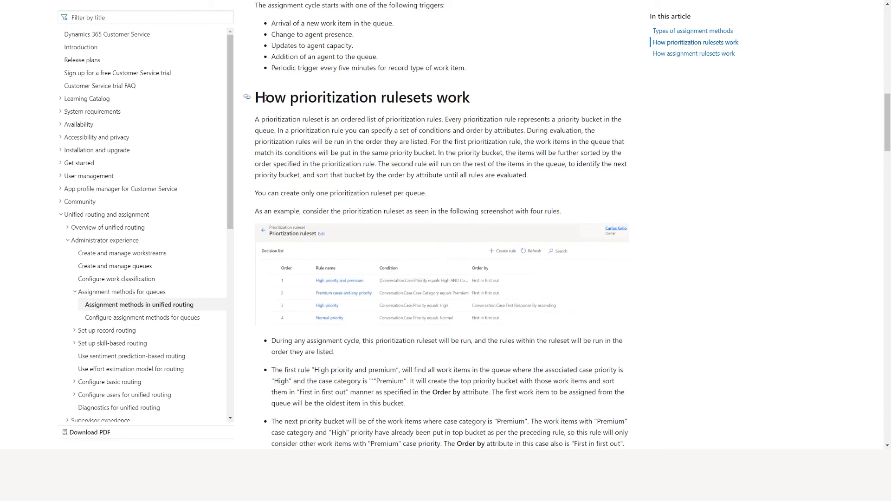
drag(265, 98, 476, 99)
drag(453, 142, 449, 142)
scroll(449, 168, down, 4)
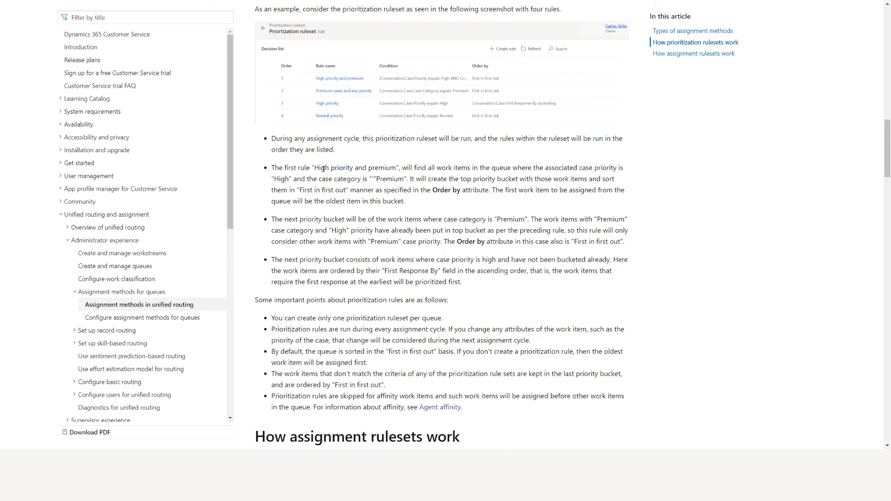
Step: Examine how assignment rulesets work and the components of an assignment rule, including user attributes, operators and values
scroll(377, 219, down, 7)
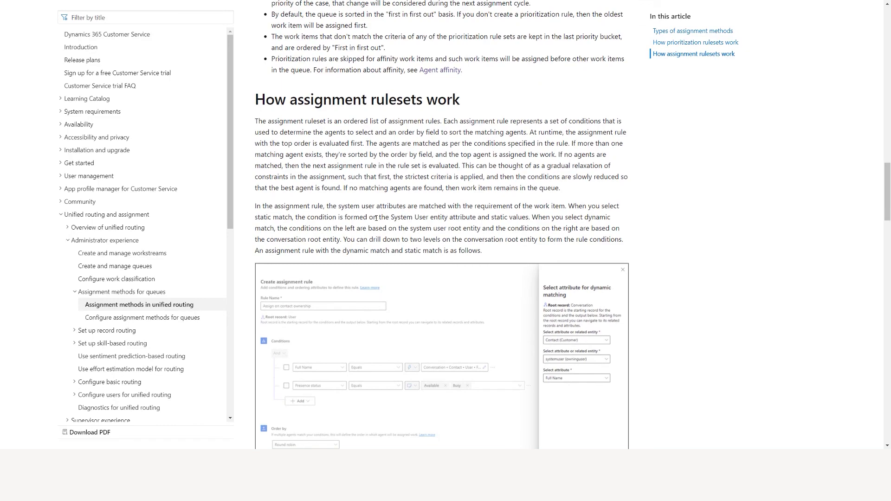
scroll(376, 219, down, 14)
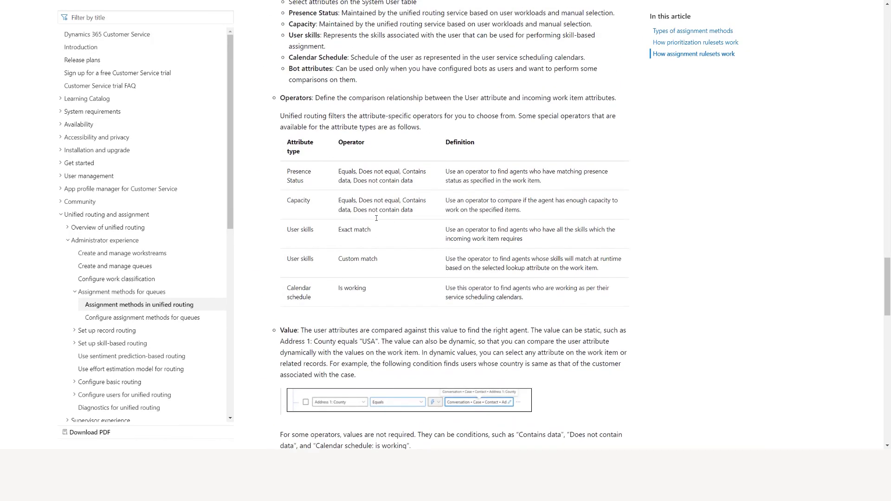
scroll(376, 219, up, 6)
scroll(377, 220, down, 7)
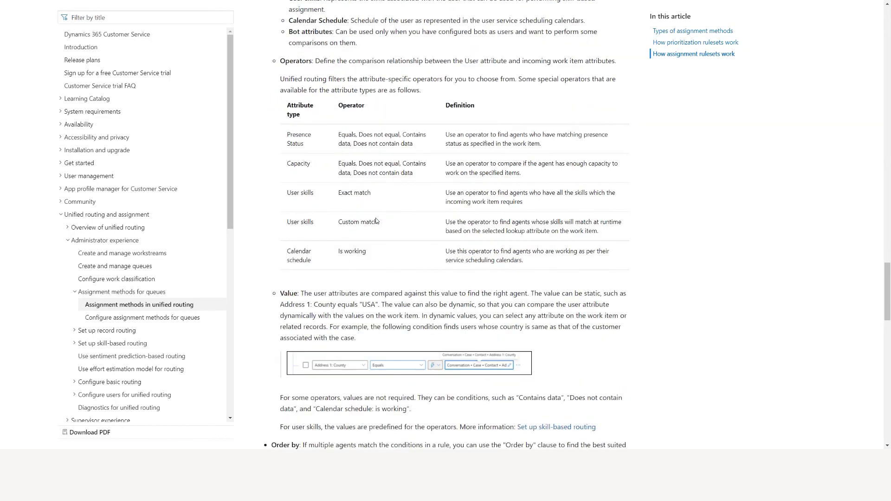
scroll(376, 220, down, 5)
scroll(377, 221, up, 20)
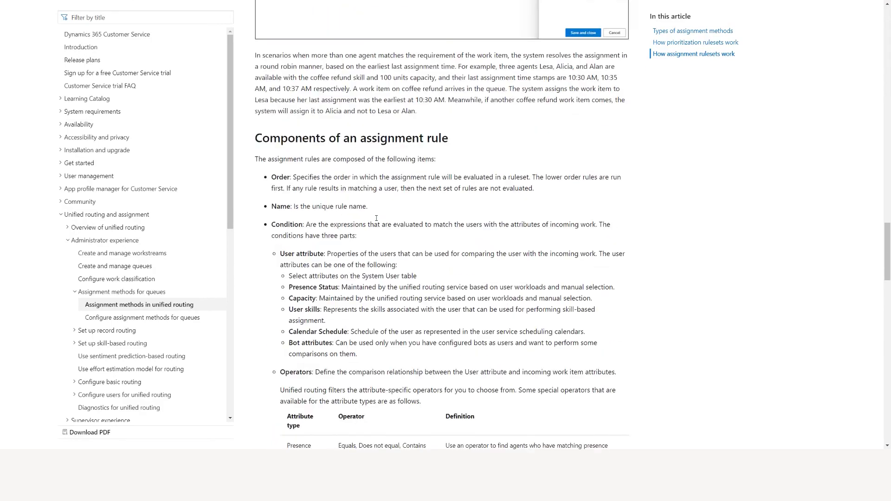
scroll(376, 218, up, 20)
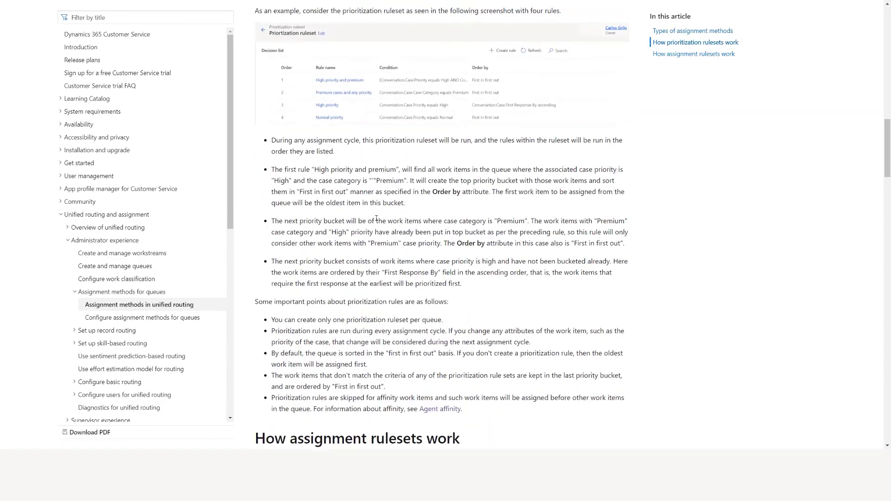